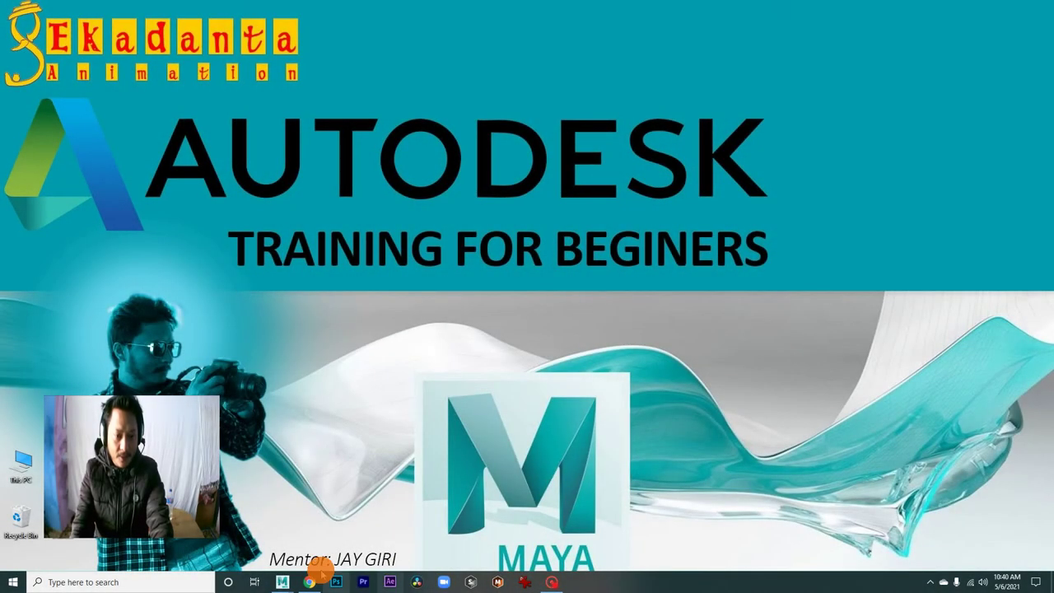
Bring the Maya 2020 window with the empty Navigation scene to the front.
click(332, 544)
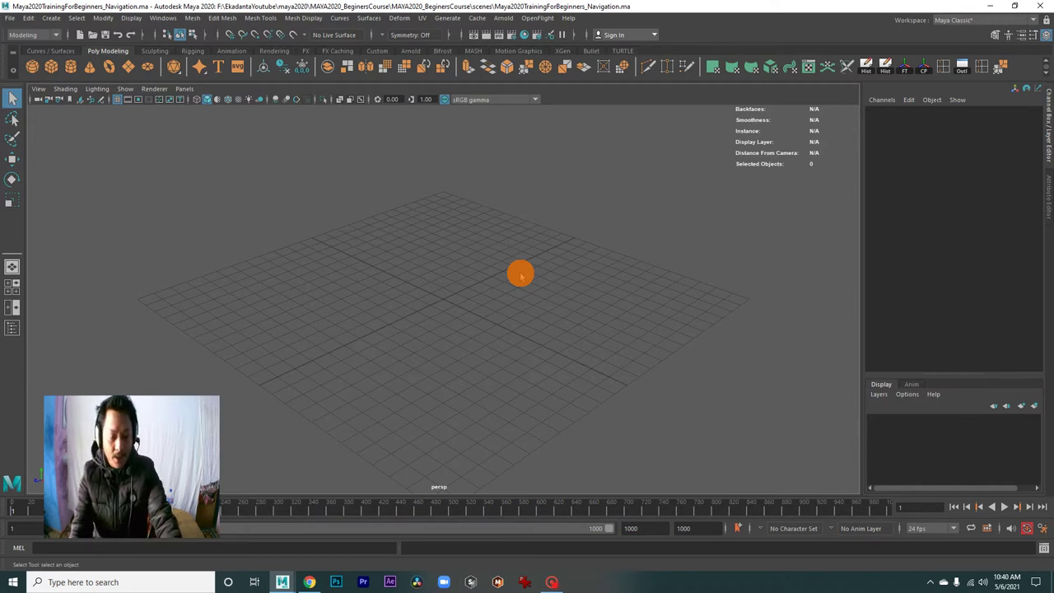
Open a maximized File Explorer and go to F:\EkadantaYoutube\maya2020.
key(super+e)
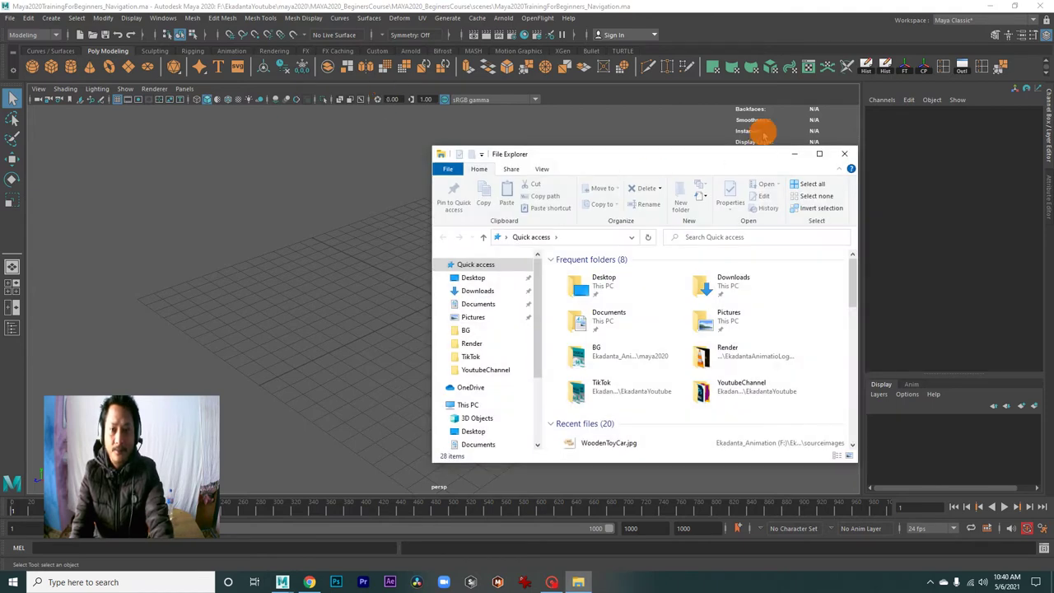
click(815, 151)
click(74, 255)
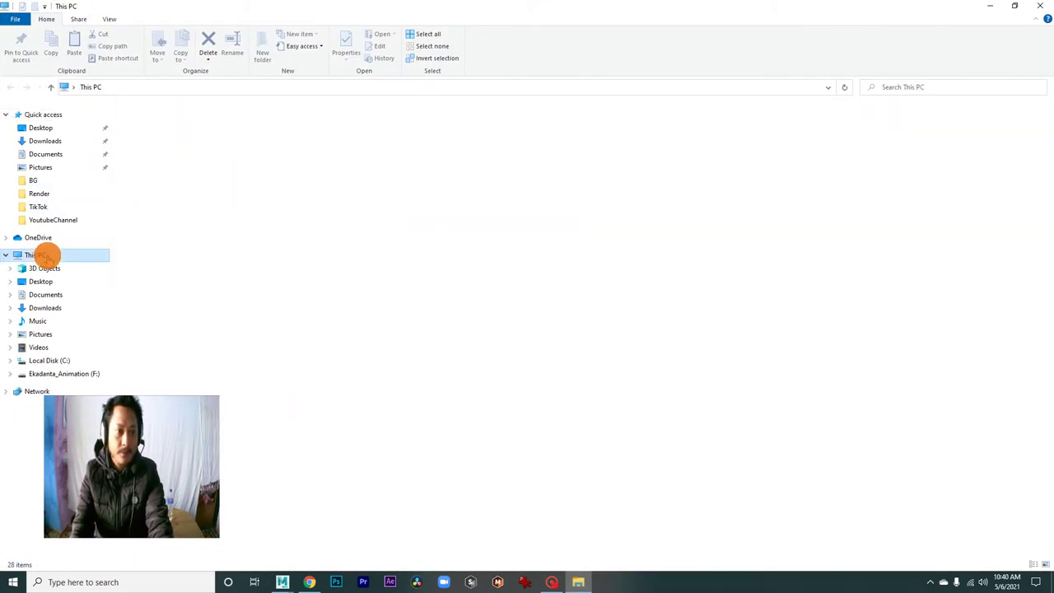
click(303, 201)
double_click(303, 200)
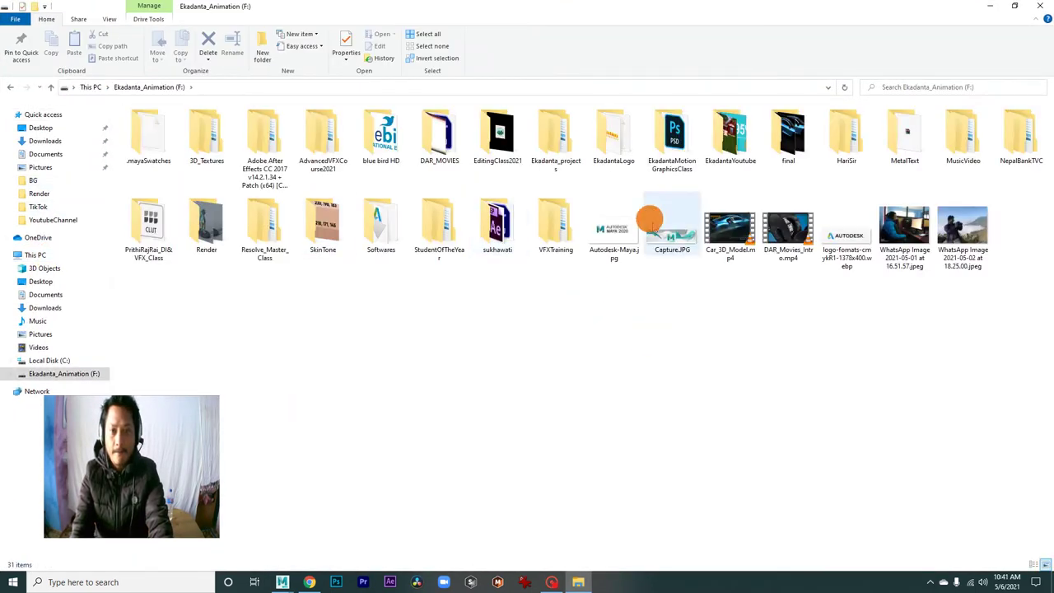
double_click(728, 134)
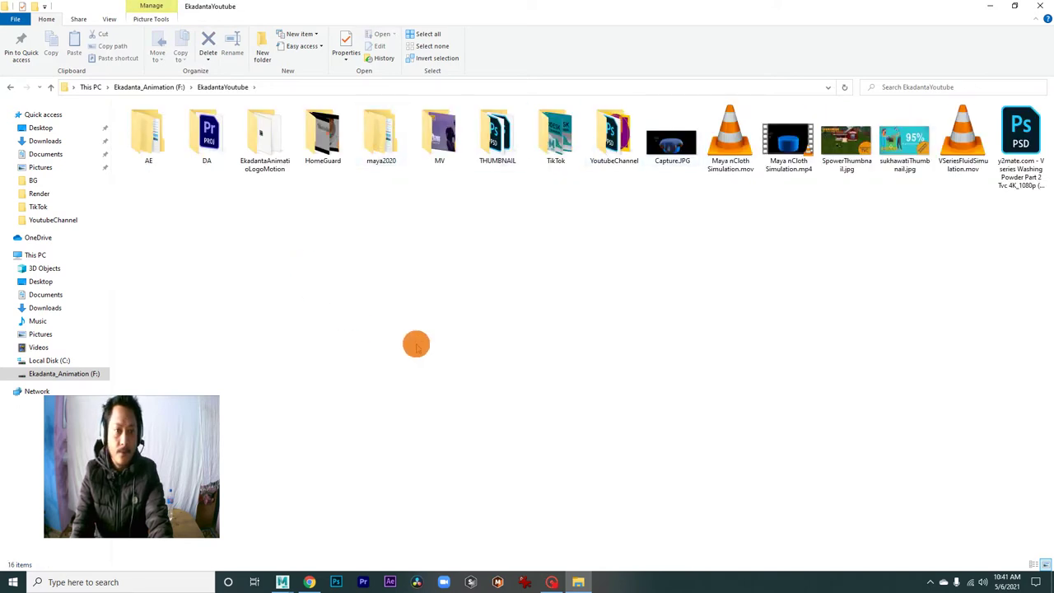
double_click(381, 136)
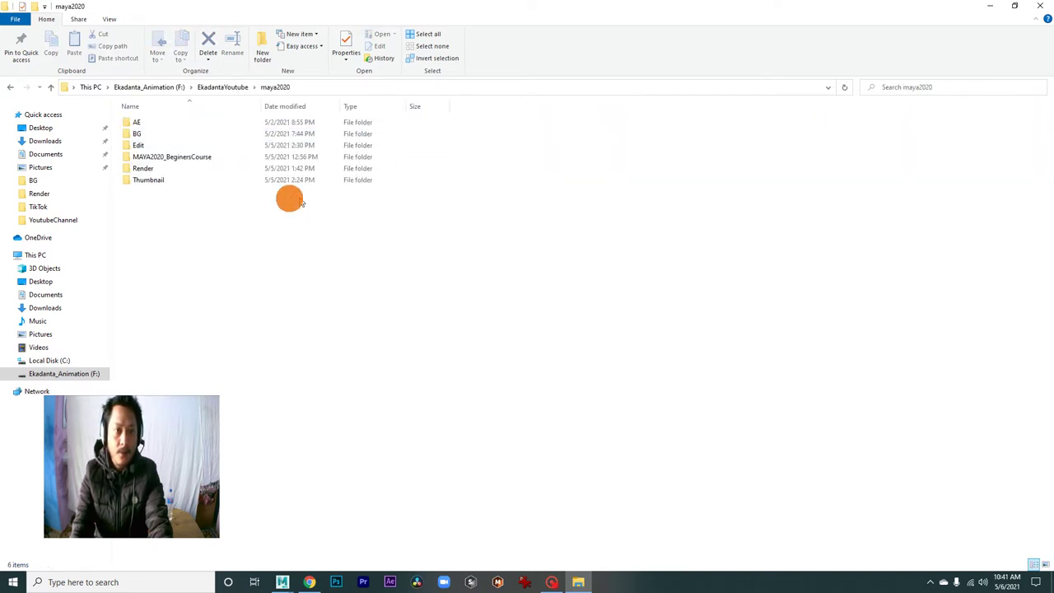
Open WoodenToyCar.jpg from MAYA2020_BeginersCourse's sourceimages folder in IrfanView.
click(188, 159)
double_click(188, 158)
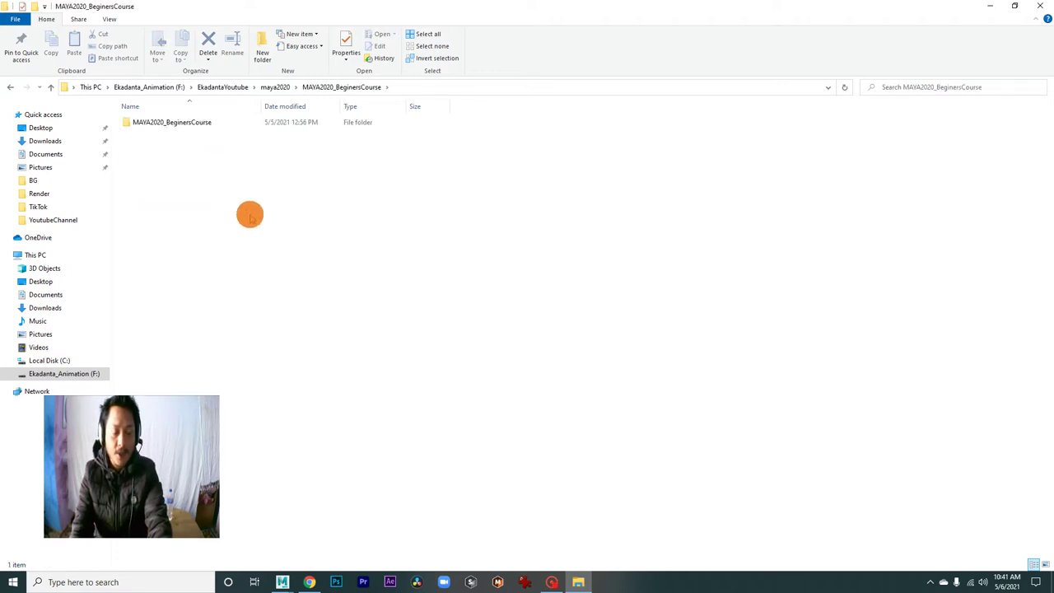
double_click(183, 123)
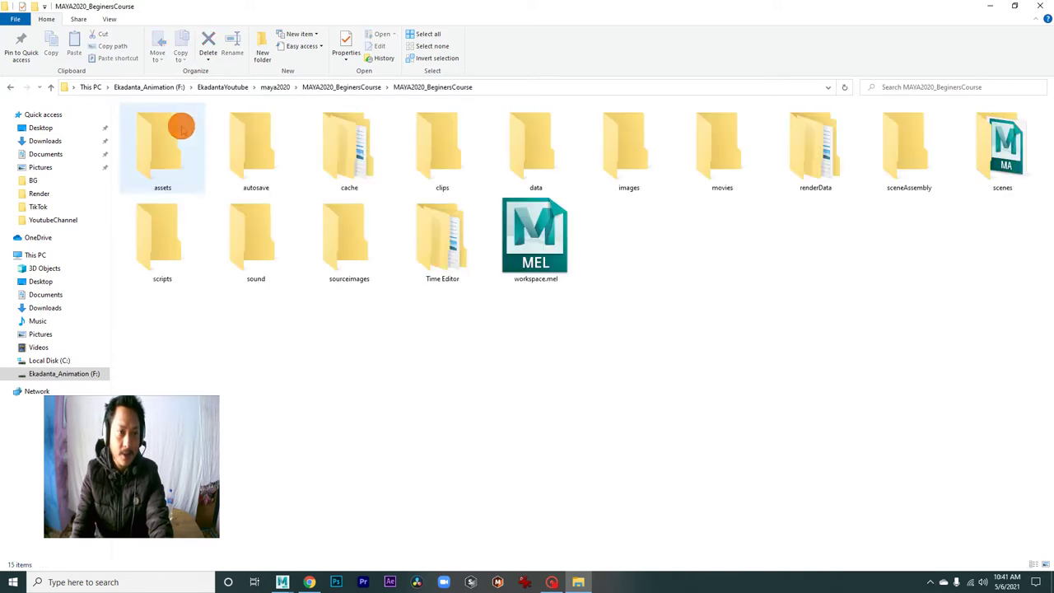
double_click(349, 239)
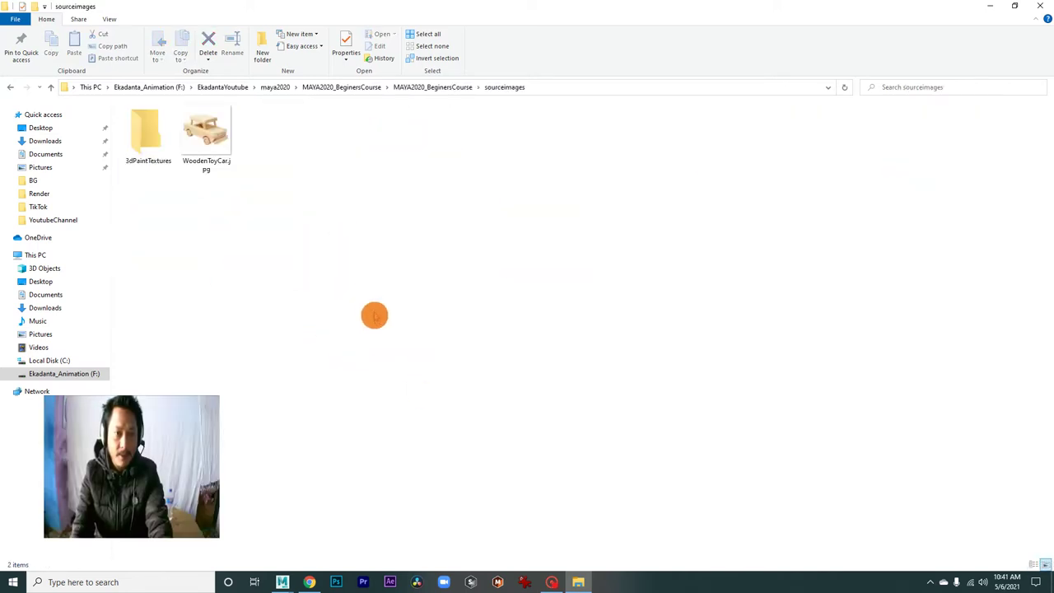
right_click(219, 132)
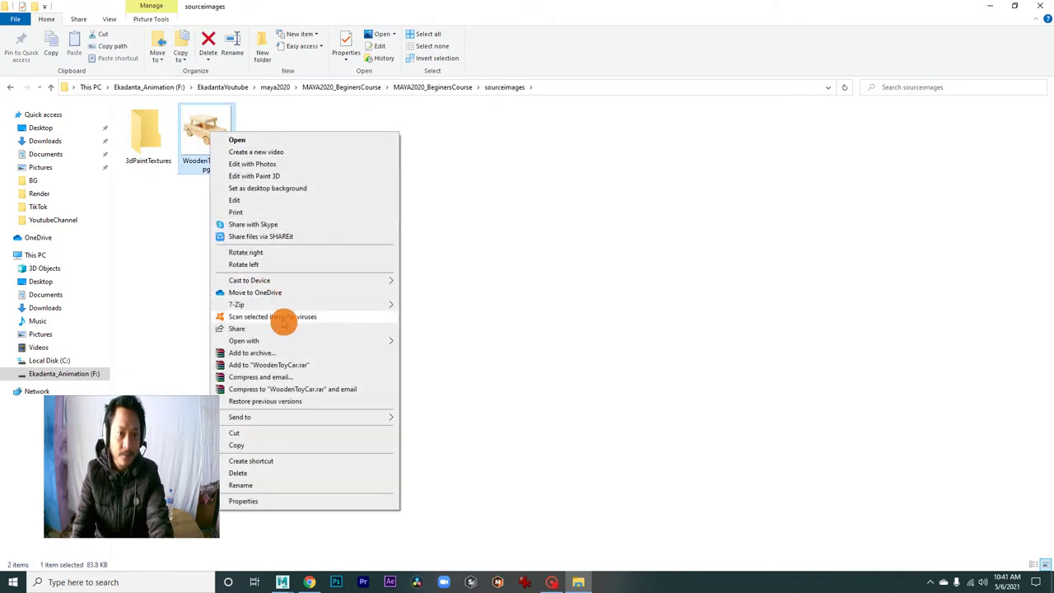
mouse_move(244, 340)
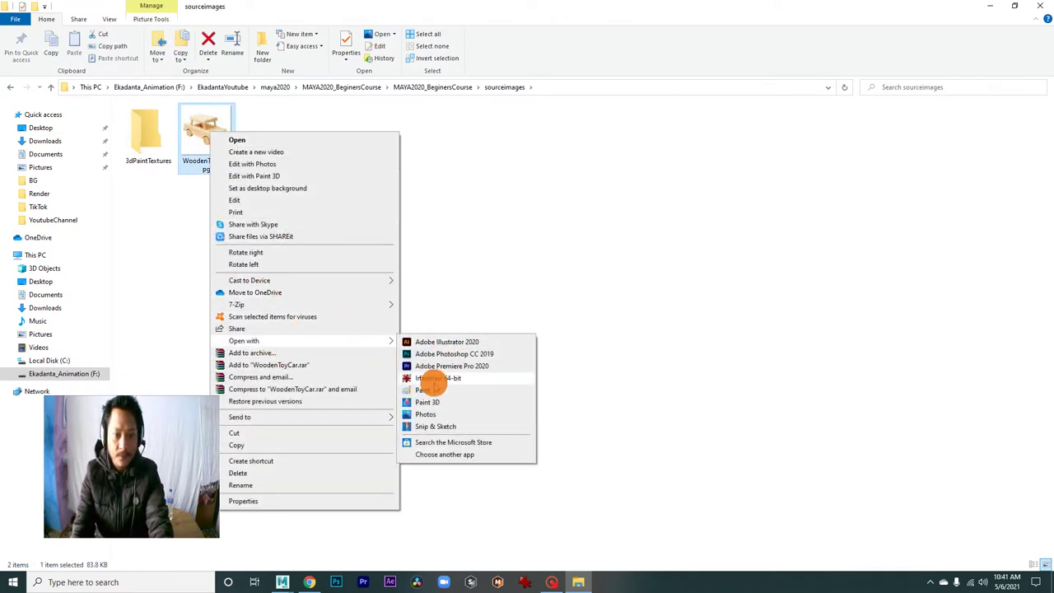
click(436, 378)
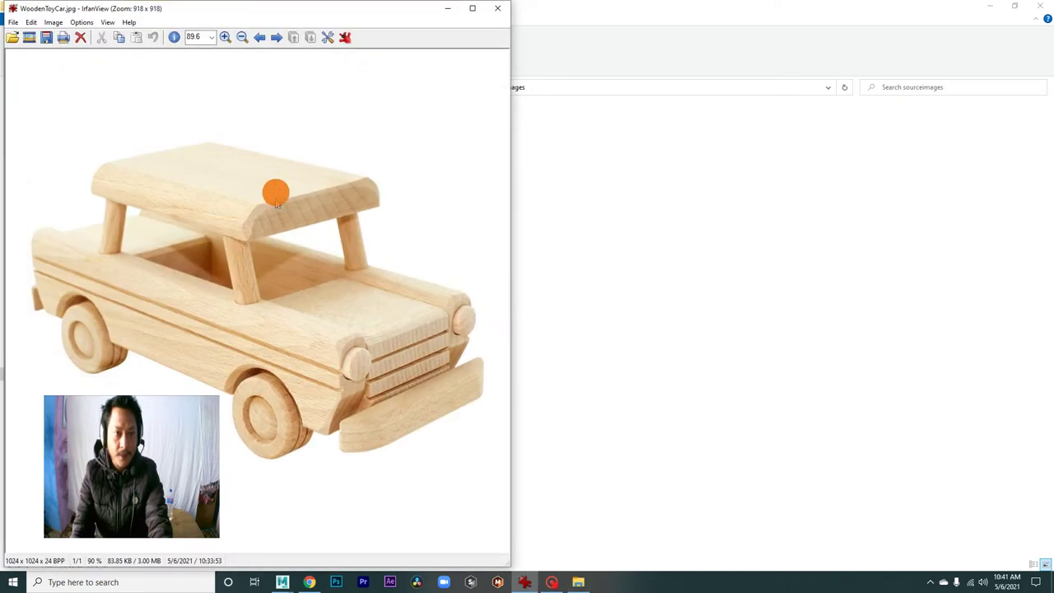
Hide Explorer and move the IrfanView window to the upper right beside Maya.
click(993, 10)
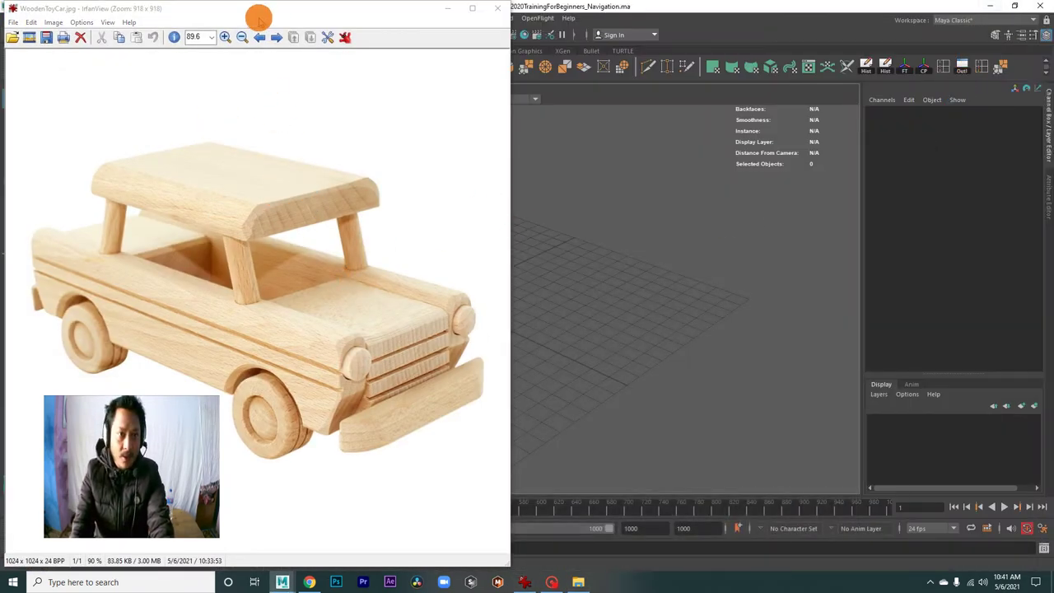
drag(305, 9, 723, 39)
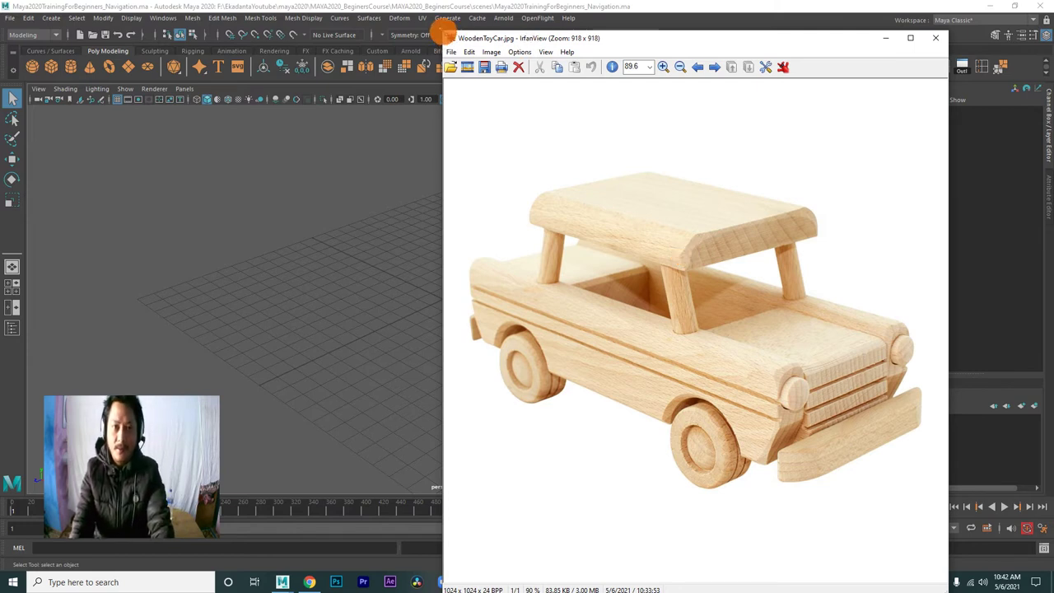
drag(447, 36, 653, 311)
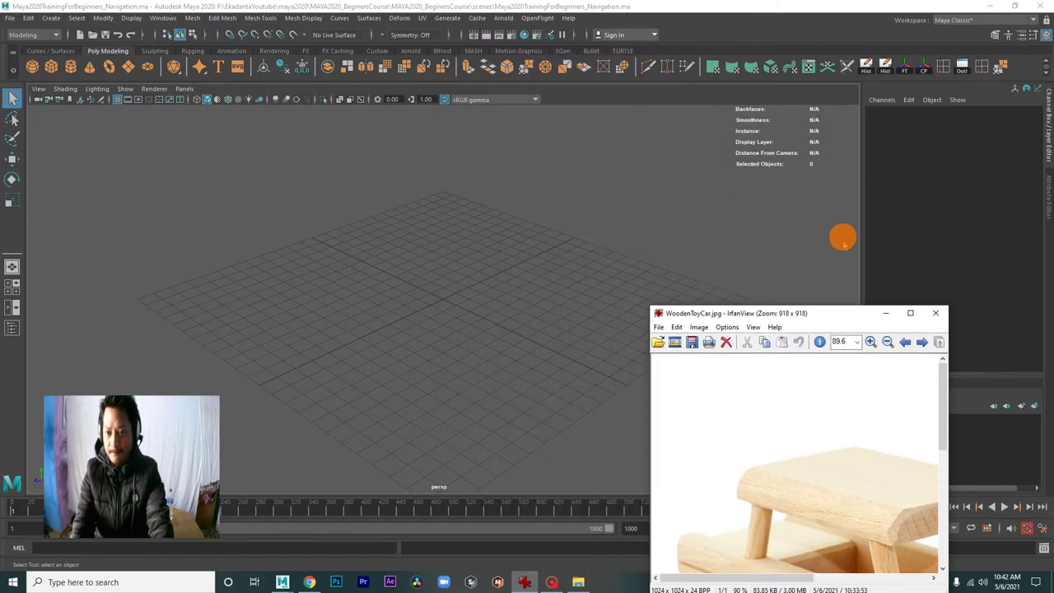
drag(814, 139, 829, 103)
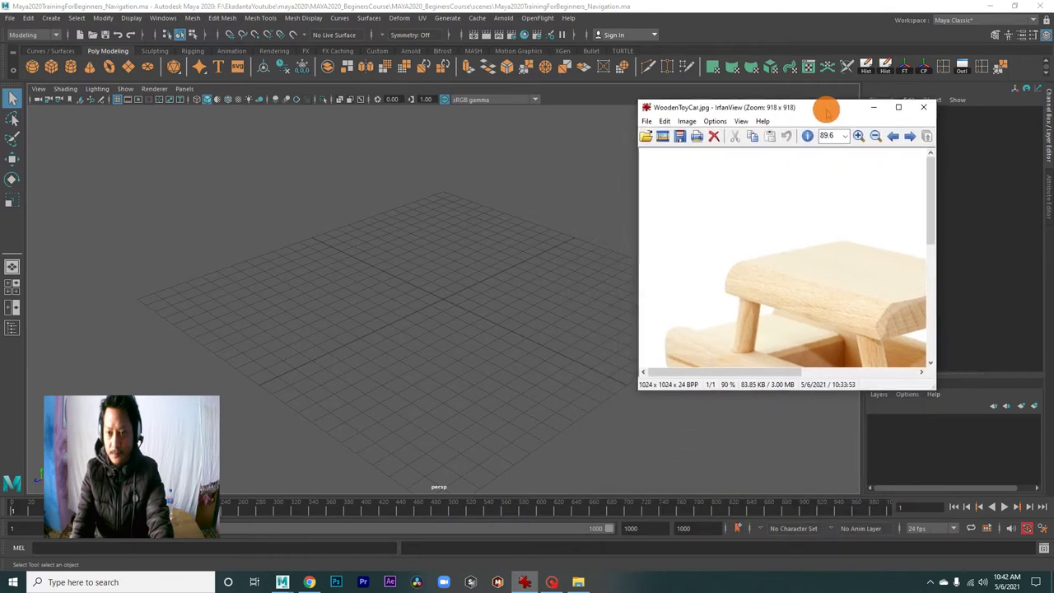
Zoom the toy car reference out to 46% and return focus to the Maya viewport.
click(876, 134)
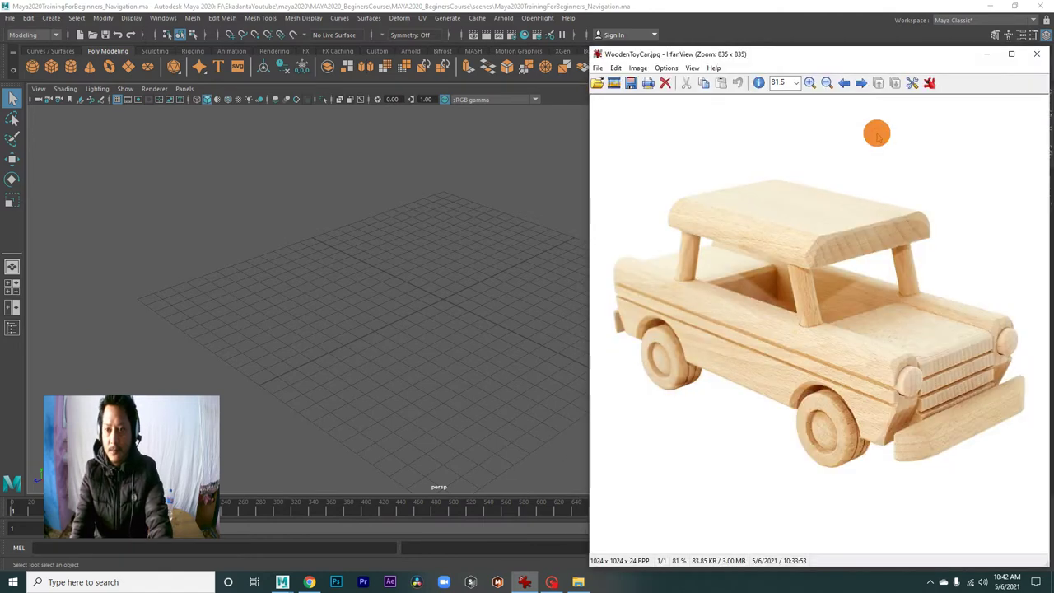
click(825, 83)
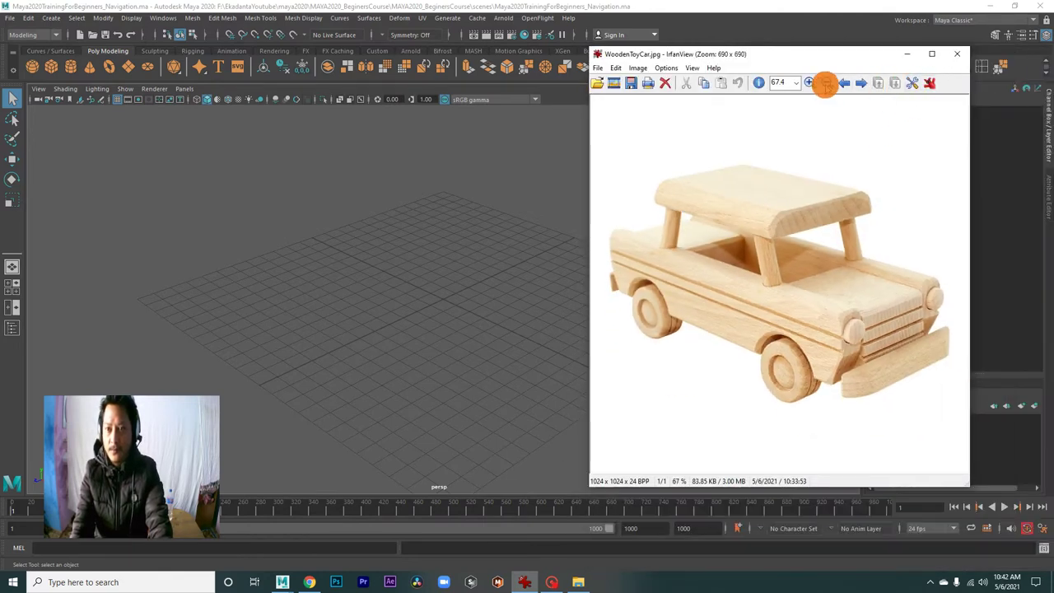
click(826, 84)
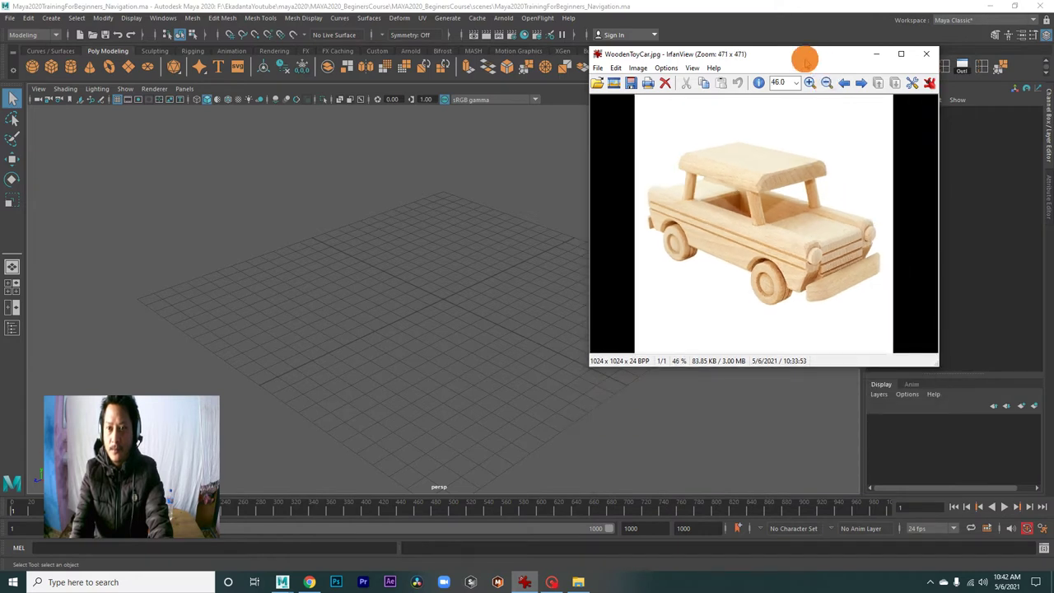
drag(805, 59, 884, 60)
click(445, 334)
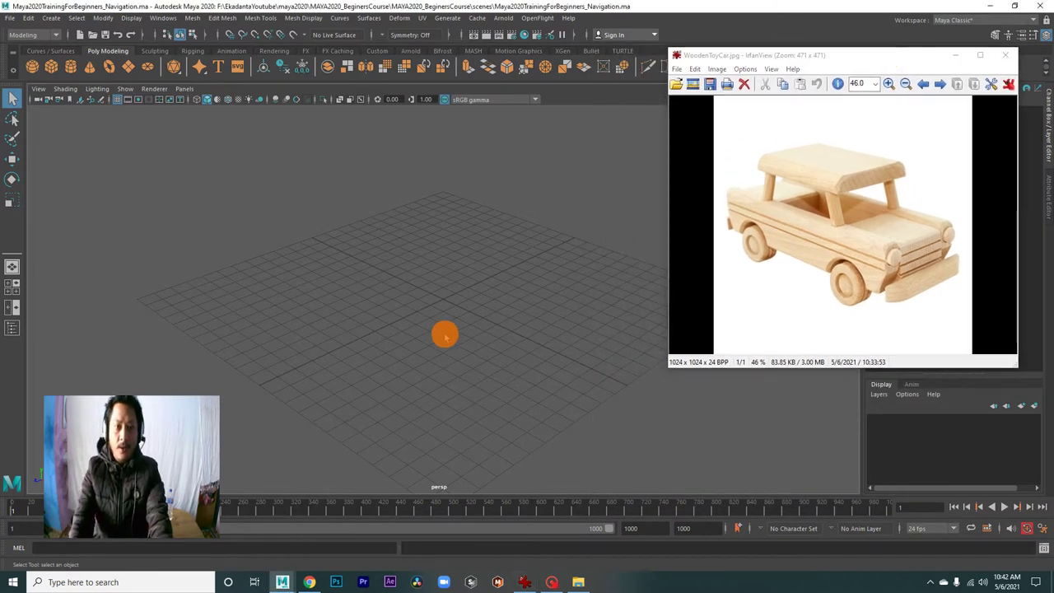
alt+drag(449, 318, 473, 285)
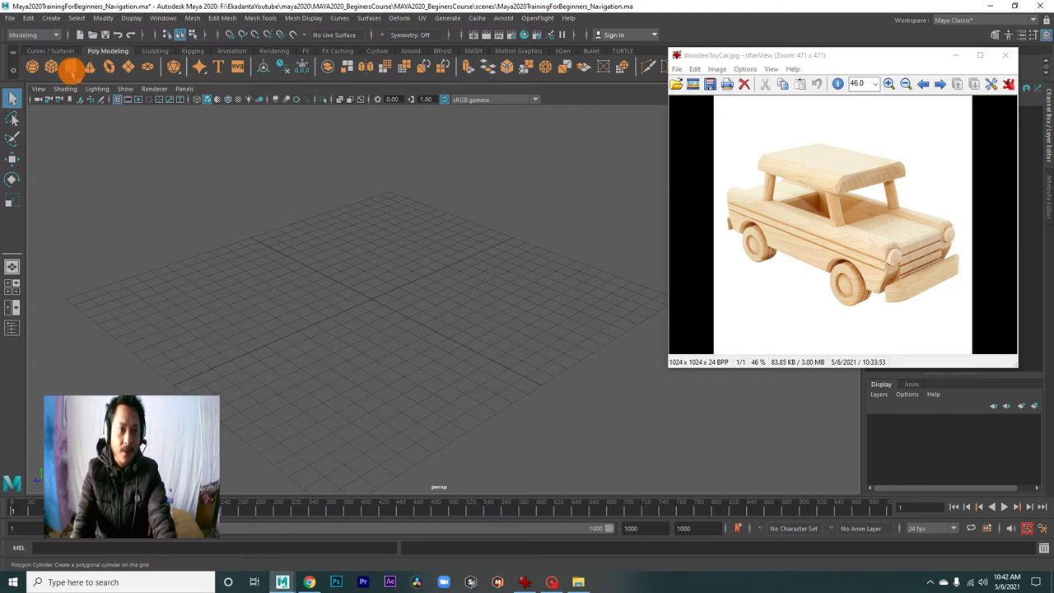
Create a polygon cylinder at the grid centre and orbit in close to it.
click(71, 68)
mouse_move(403, 340)
alt+mouse_down()
mouse_move(407, 371)
mouse_move(256, 306)
alt+mouse_up()
alt+right_drag(565, 322, 323, 321)
mouse_move(323, 321)
alt+mouse_down()
mouse_move(259, 321)
mouse_move(335, 341)
mouse_move(259, 331)
mouse_move(373, 363)
mouse_move(327, 339)
alt+mouse_up()
mouse_move(327, 339)
alt+right_down()
mouse_move(390, 367)
mouse_move(302, 334)
alt+right_up()
mouse_move(302, 334)
alt+mouse_down()
mouse_move(305, 353)
mouse_move(354, 368)
mouse_move(365, 357)
mouse_move(340, 351)
mouse_move(337, 335)
alt+mouse_up()
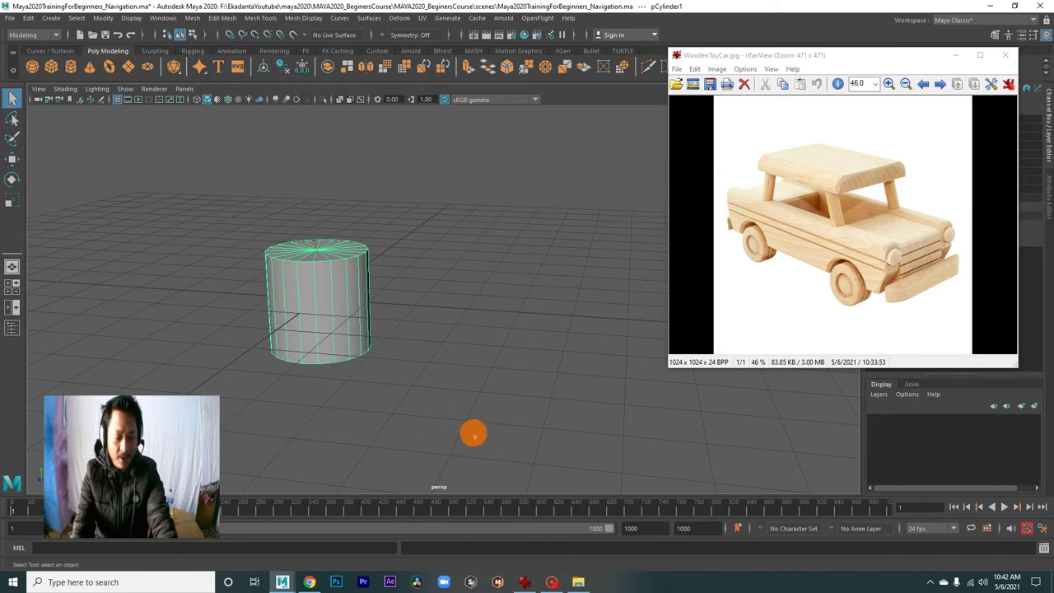
Flatten the cylinder along Y into a thin wheel disc.
key(e)
key(r)
alt+right_drag(379, 389, 412, 370)
drag(268, 258, 272, 288)
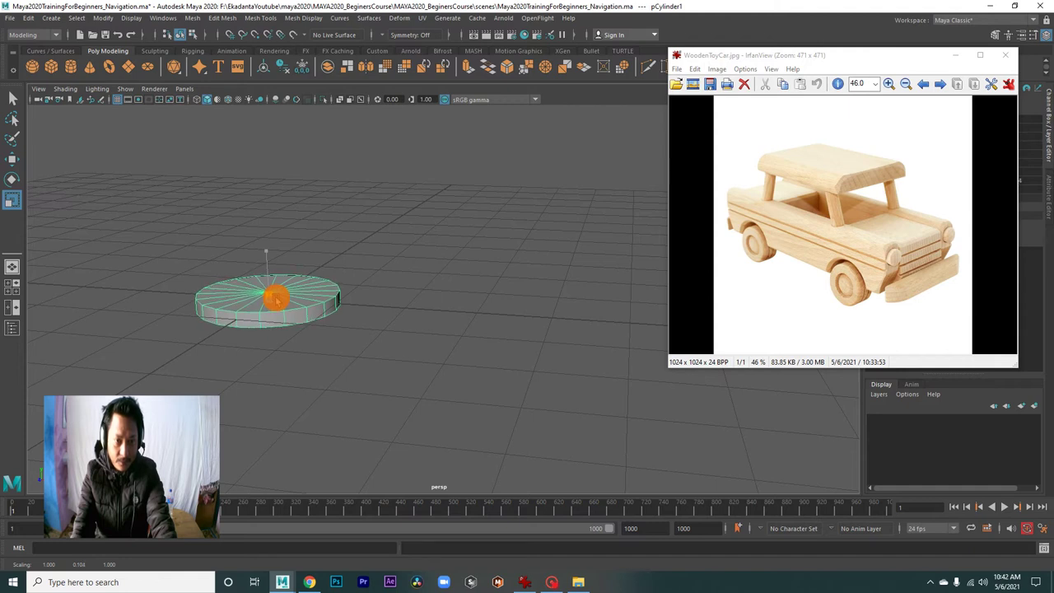
mouse_move(428, 363)
alt+mouse_down()
mouse_move(267, 356)
mouse_move(301, 336)
alt+mouse_up()
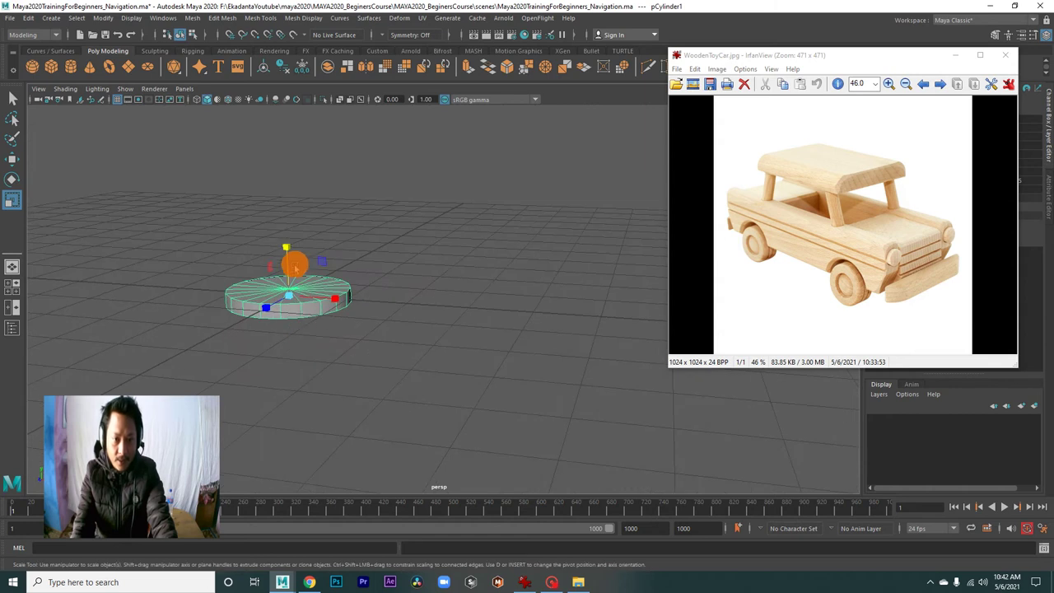
drag(287, 250, 288, 249)
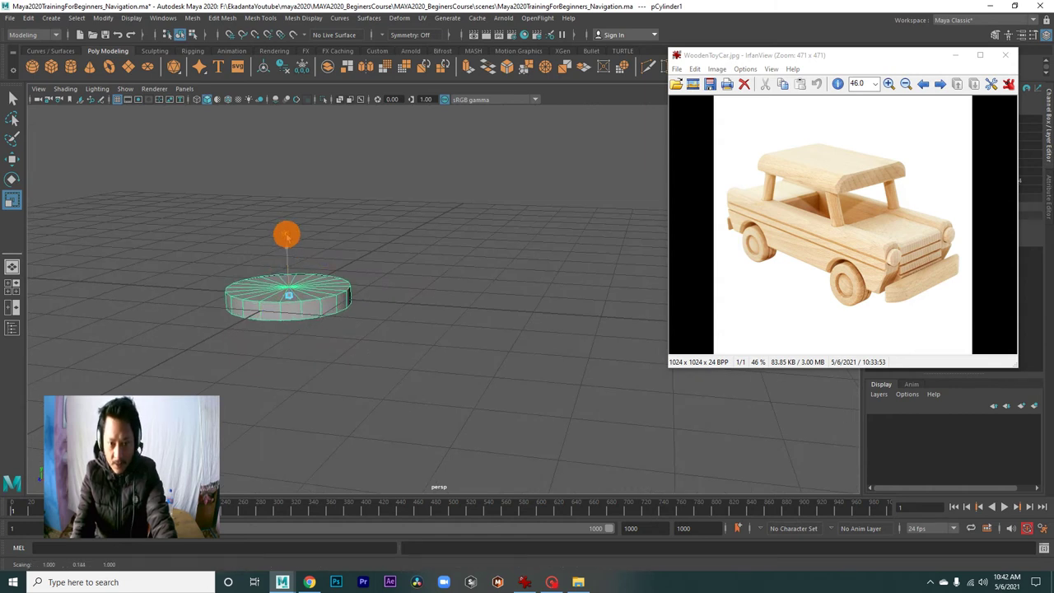
alt+drag(416, 318, 407, 329)
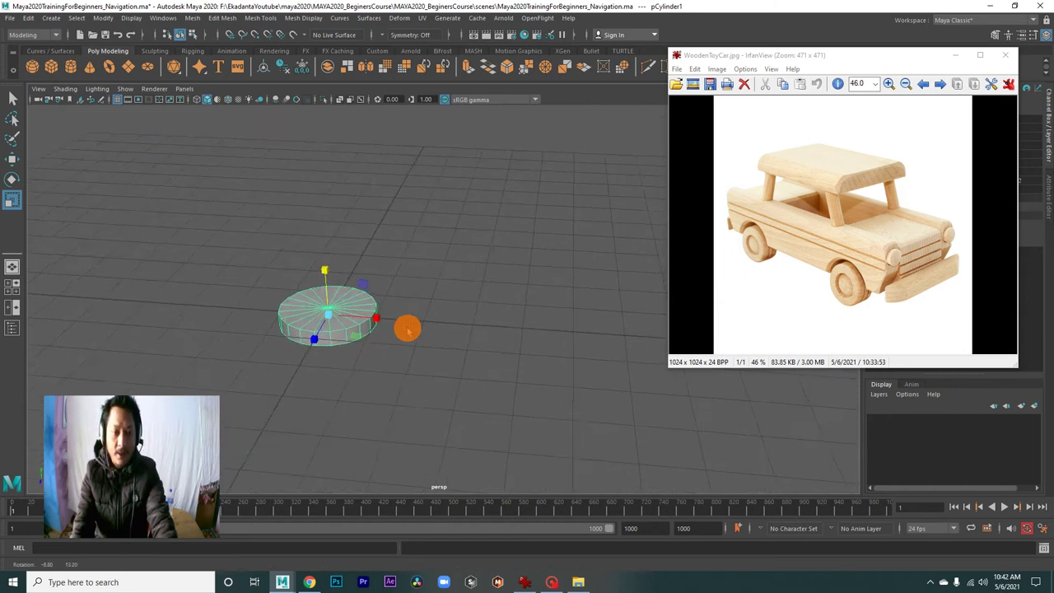
Stand the disc upright by setting Rotate X to 90.
key(e)
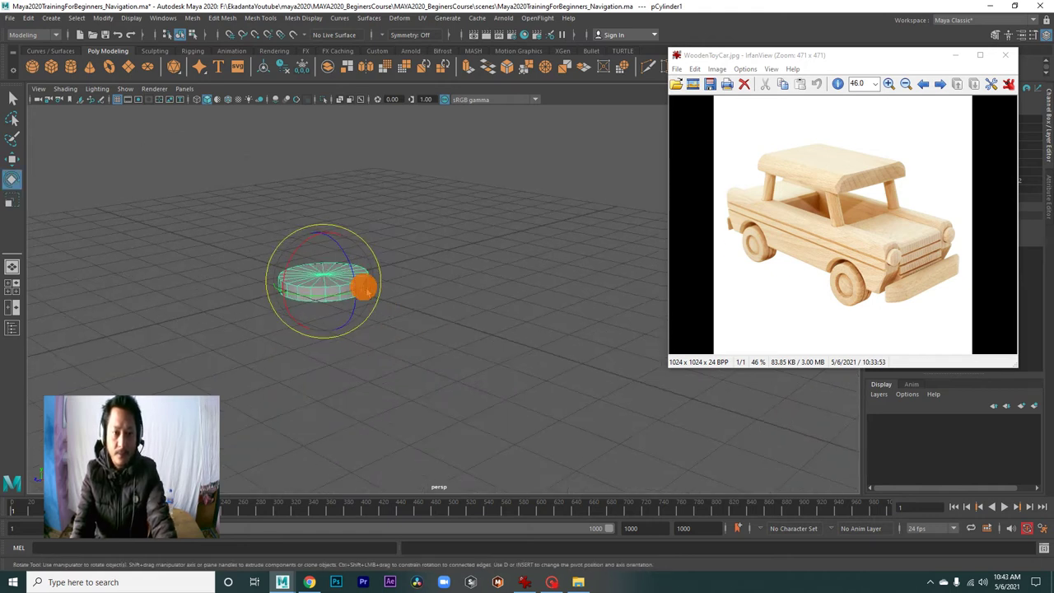
drag(299, 252, 608, 225)
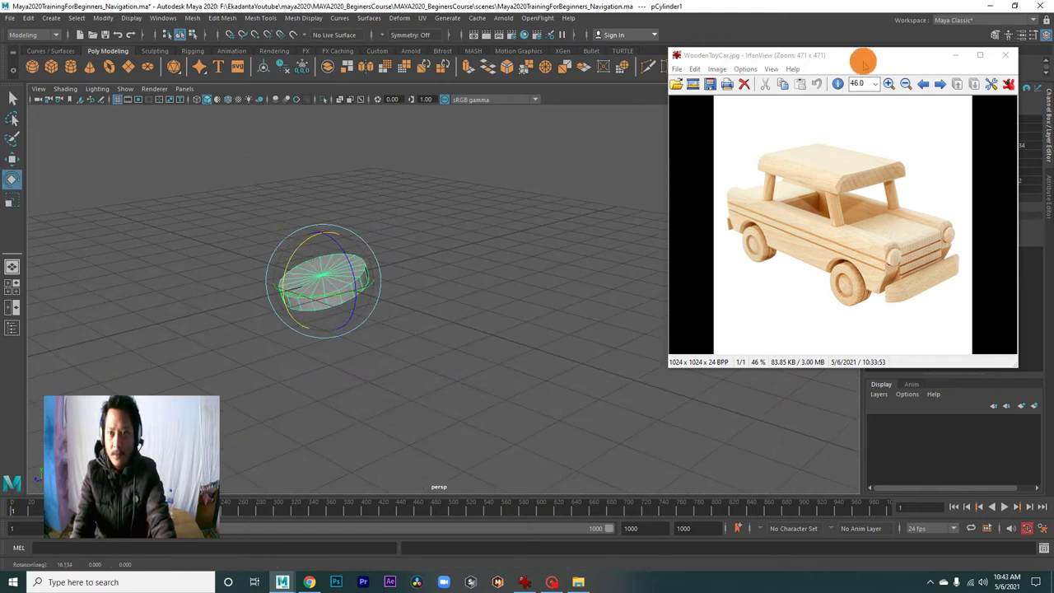
drag(861, 60, 713, 282)
double_click(1019, 146)
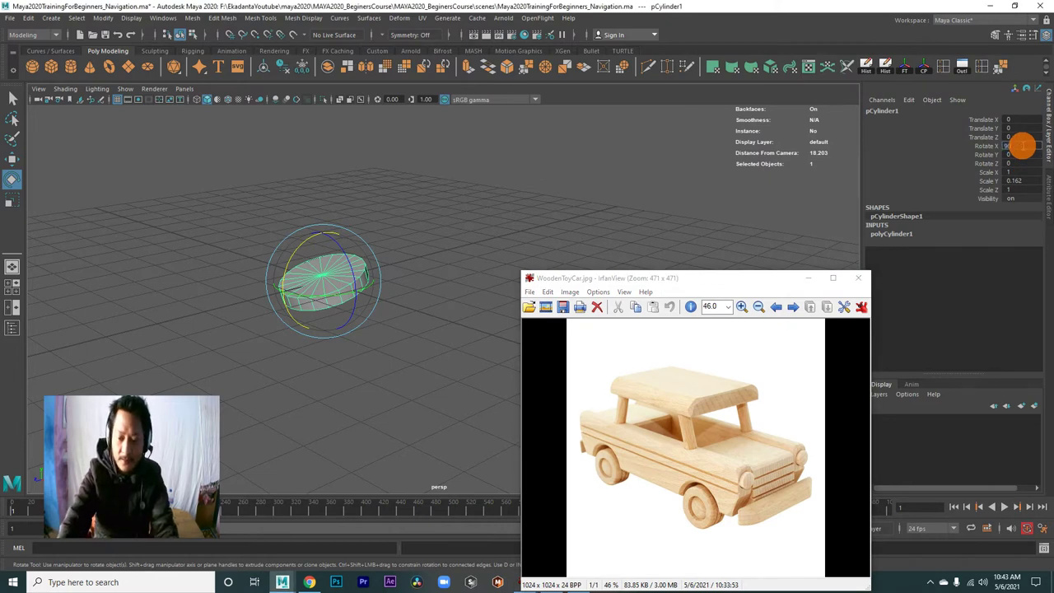
text(0)
key(Return)
click(401, 214)
click(328, 280)
drag(353, 291, 302, 314)
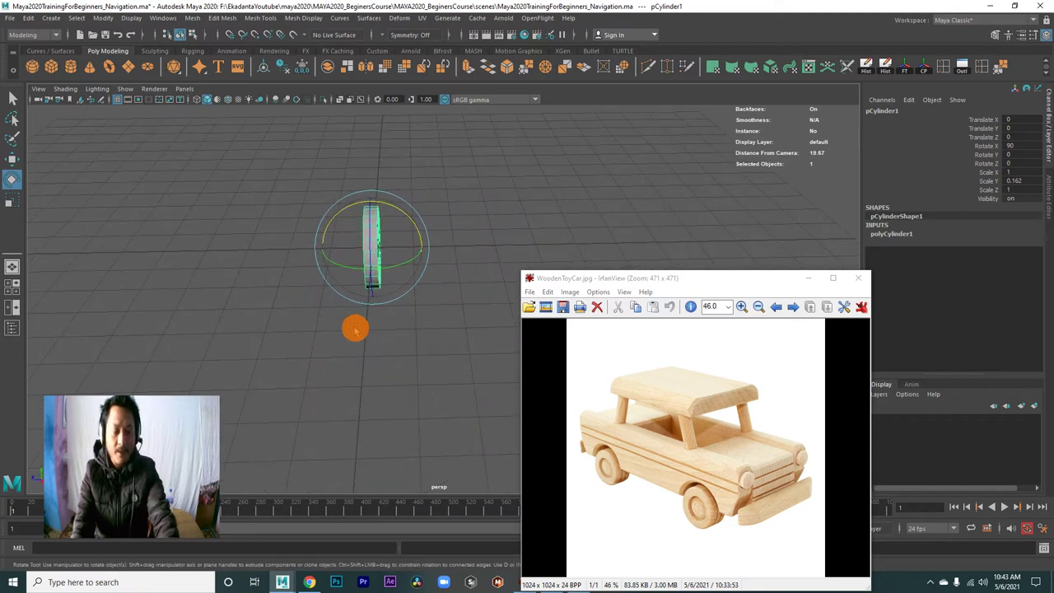
Slide the wheel forward along Z to about 2.117.
key(w)
alt+drag(384, 321, 402, 353)
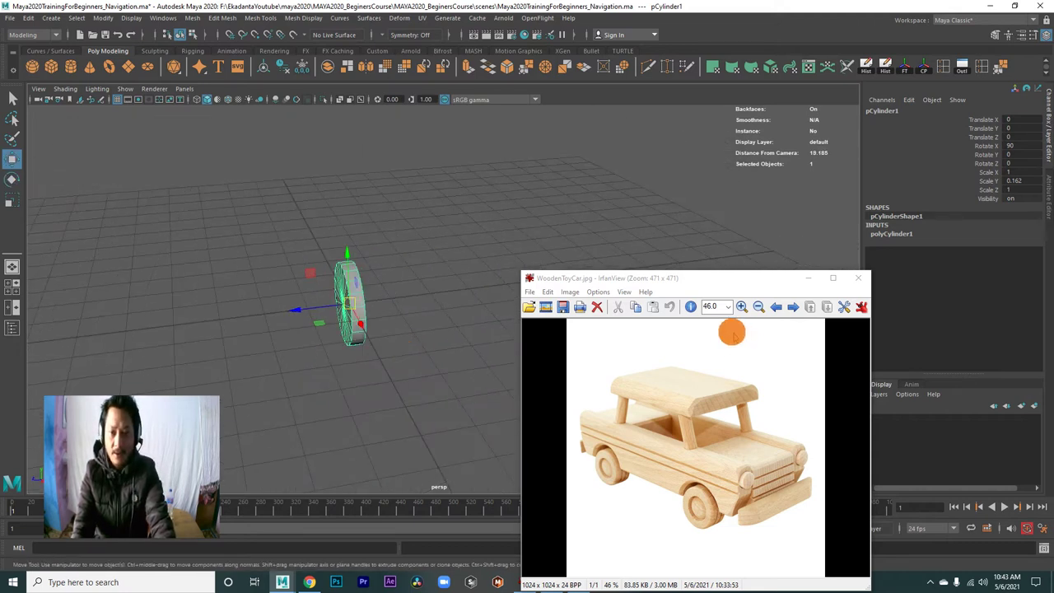
drag(709, 288, 748, 185)
mouse_move(313, 322)
alt+mouse_down()
mouse_move(334, 341)
mouse_move(179, 337)
alt+mouse_up()
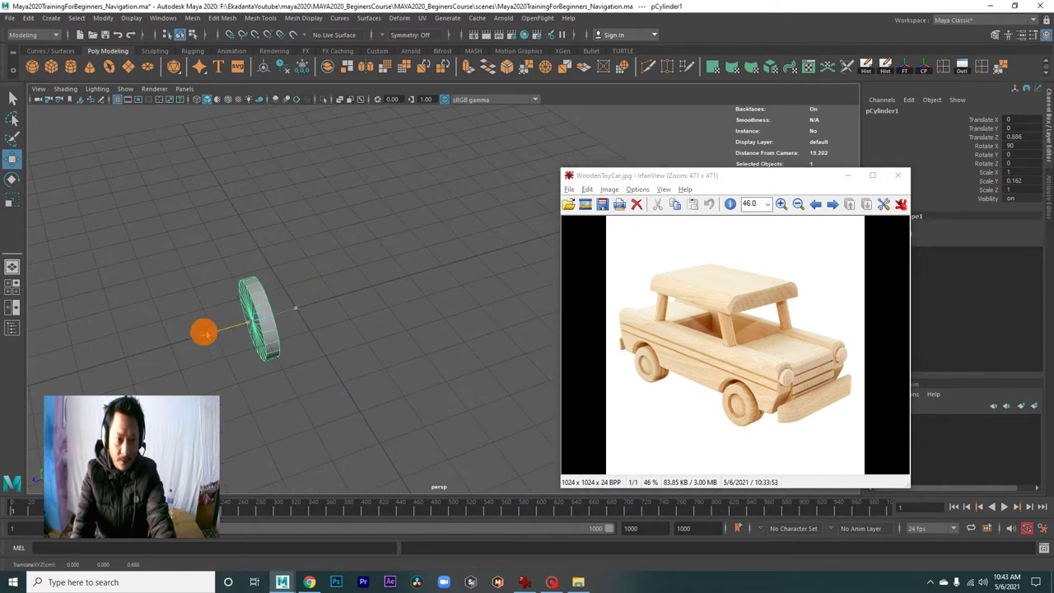
alt+drag(348, 342, 105, 352)
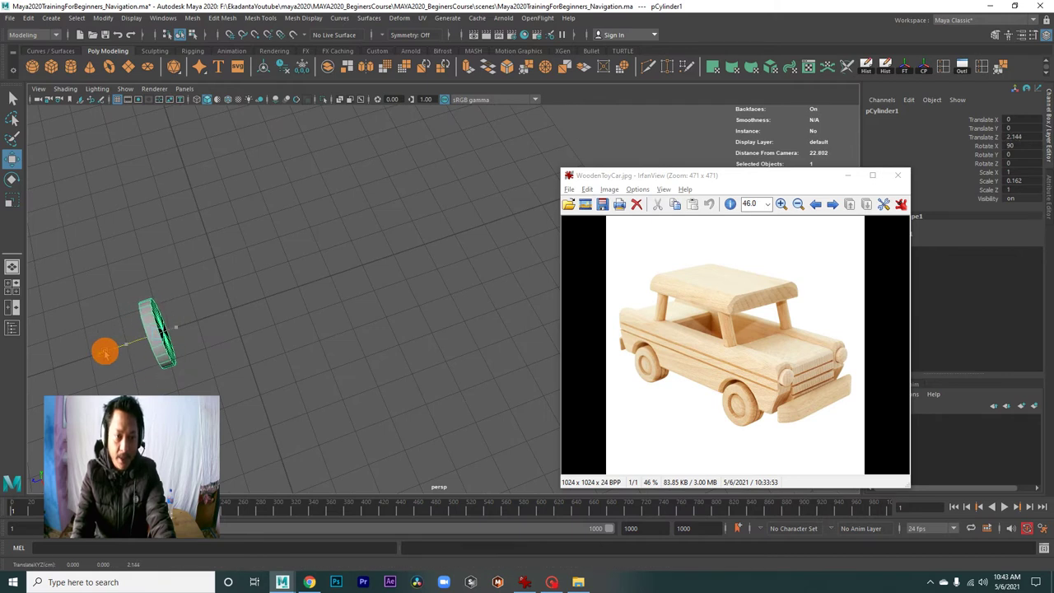
mouse_move(333, 370)
alt+mouse_down()
mouse_move(268, 329)
mouse_move(289, 323)
alt+mouse_up()
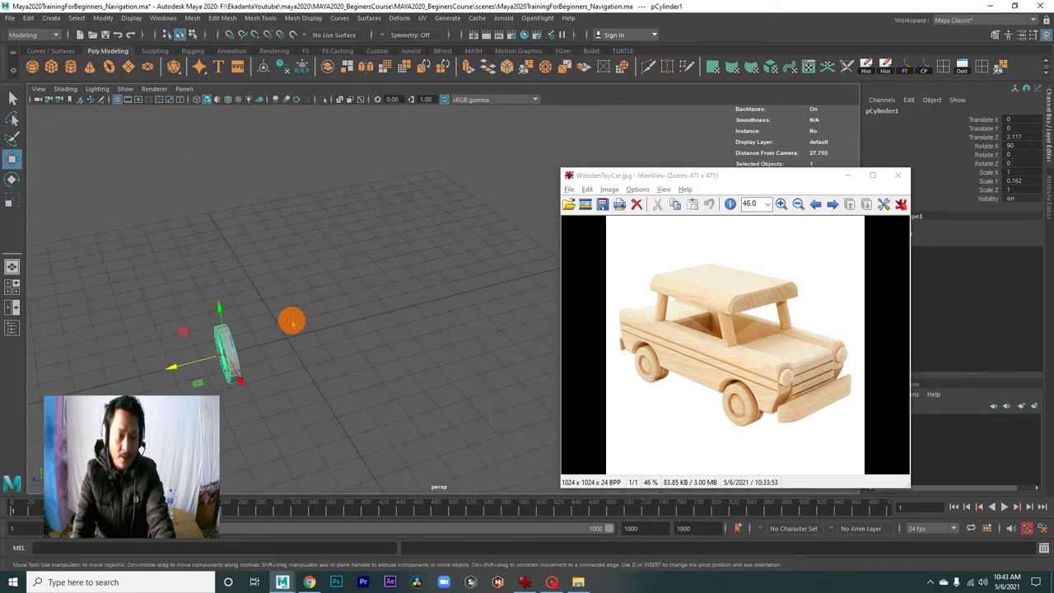
Duplicate the wheel to the back, then copy both wheels across along X.
key(ctrl+d)
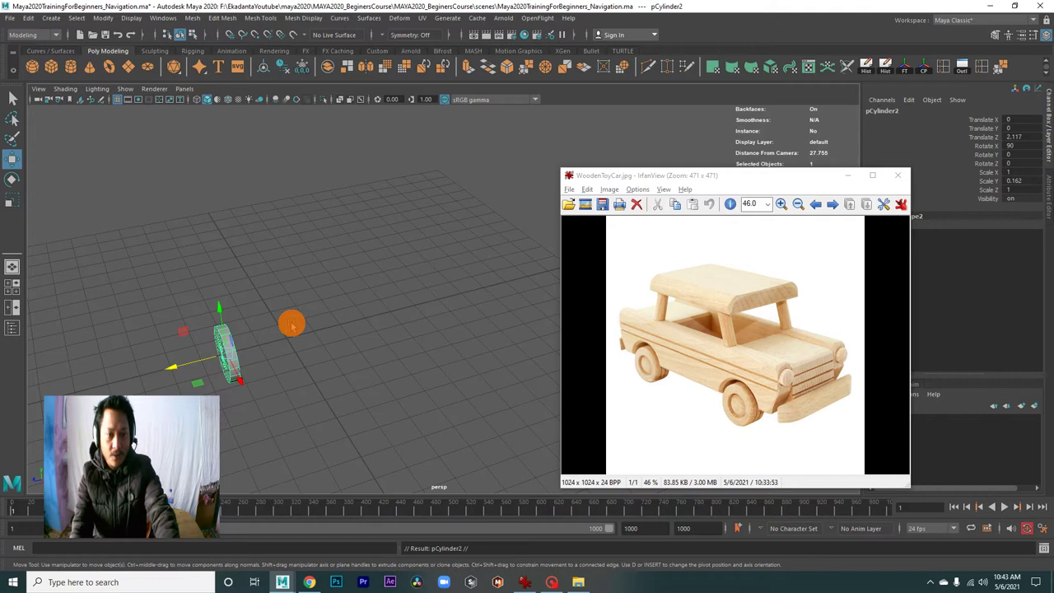
drag(173, 367, 308, 351)
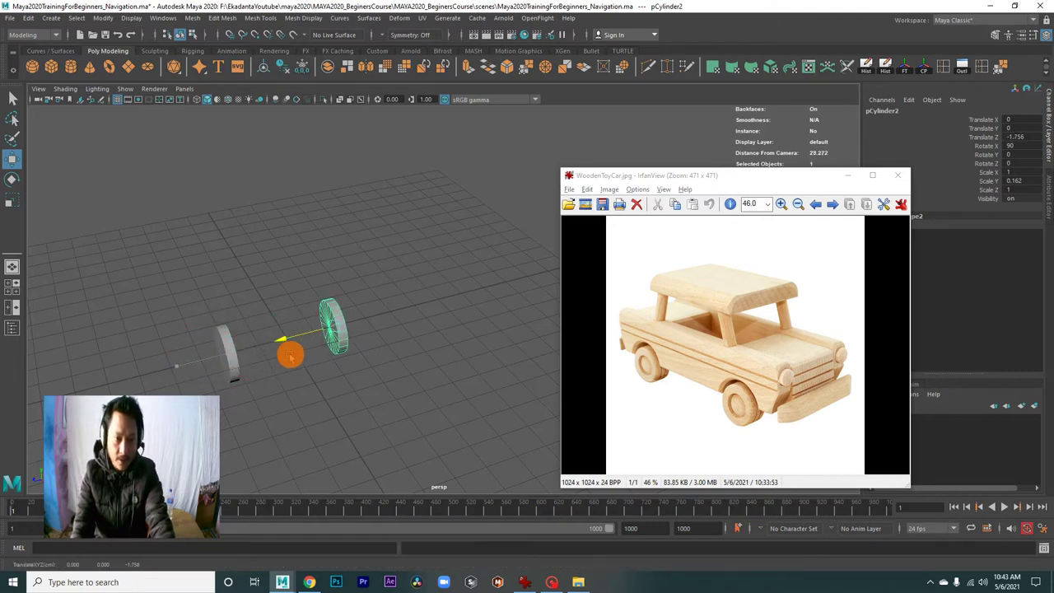
mouse_move(307, 353)
alt+mouse_down()
mouse_move(337, 322)
mouse_move(433, 349)
mouse_move(404, 337)
mouse_move(395, 270)
mouse_move(280, 410)
alt+mouse_up()
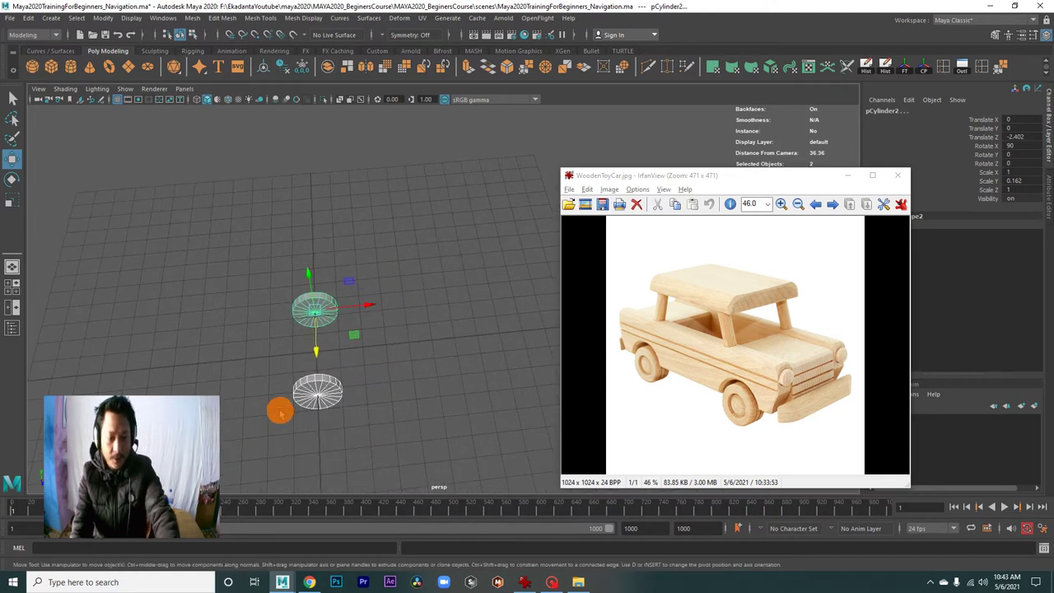
mouse_move(370, 306)
mouse_down()
mouse_move(533, 312)
mouse_move(522, 314)
mouse_up()
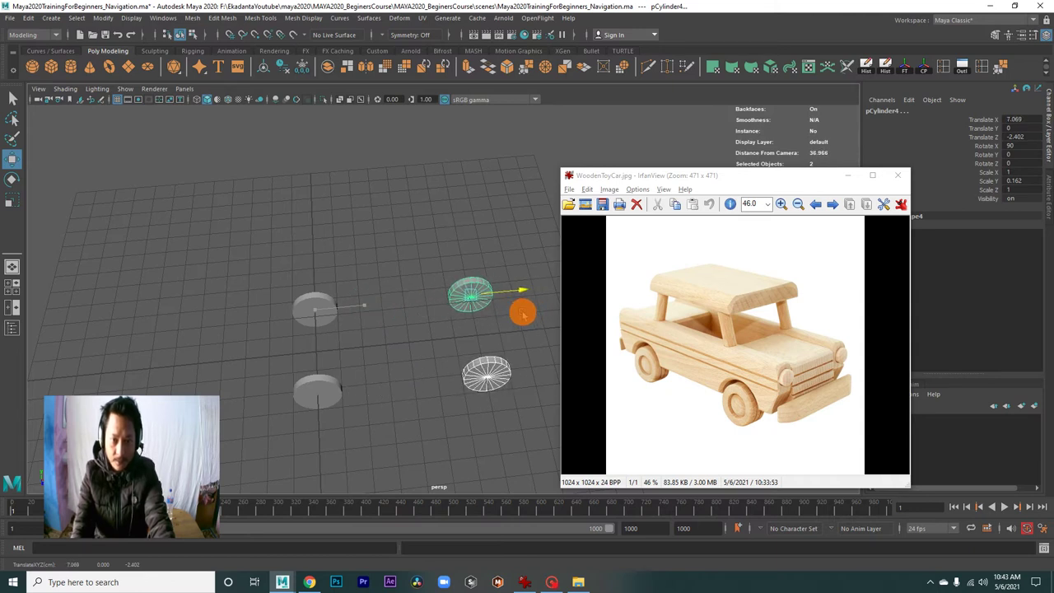
click(434, 334)
mouse_move(435, 345)
alt+mouse_down()
mouse_move(292, 320)
mouse_move(367, 323)
mouse_move(320, 327)
mouse_move(365, 302)
mouse_move(423, 317)
mouse_move(287, 343)
mouse_move(262, 276)
alt+mouse_up()
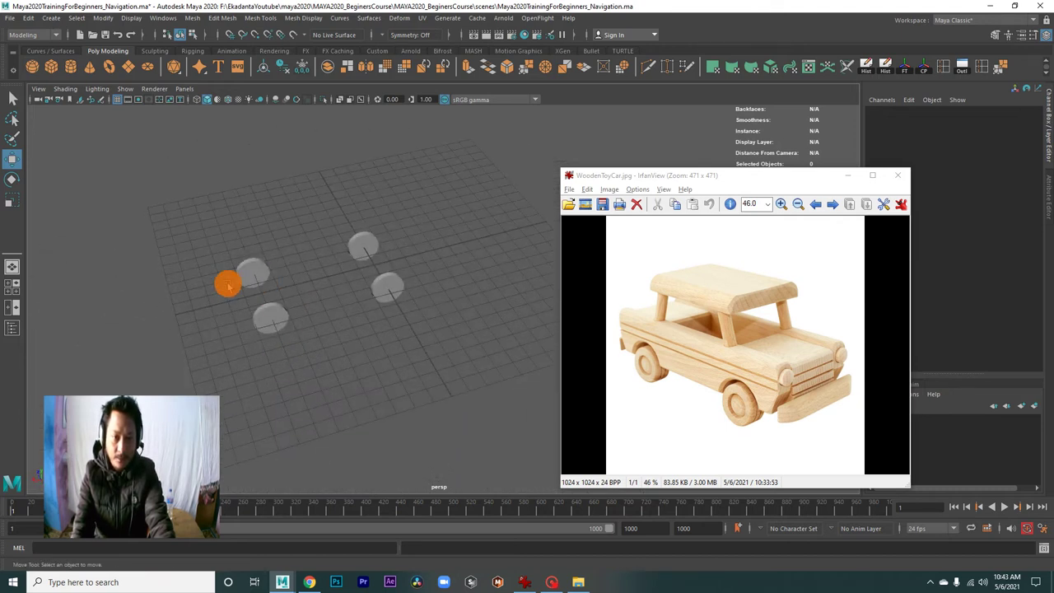
Select all four wheels and raise them above the grid.
mouse_move(229, 234)
mouse_down()
mouse_move(426, 348)
mouse_move(367, 390)
mouse_move(184, 362)
mouse_move(247, 360)
mouse_up()
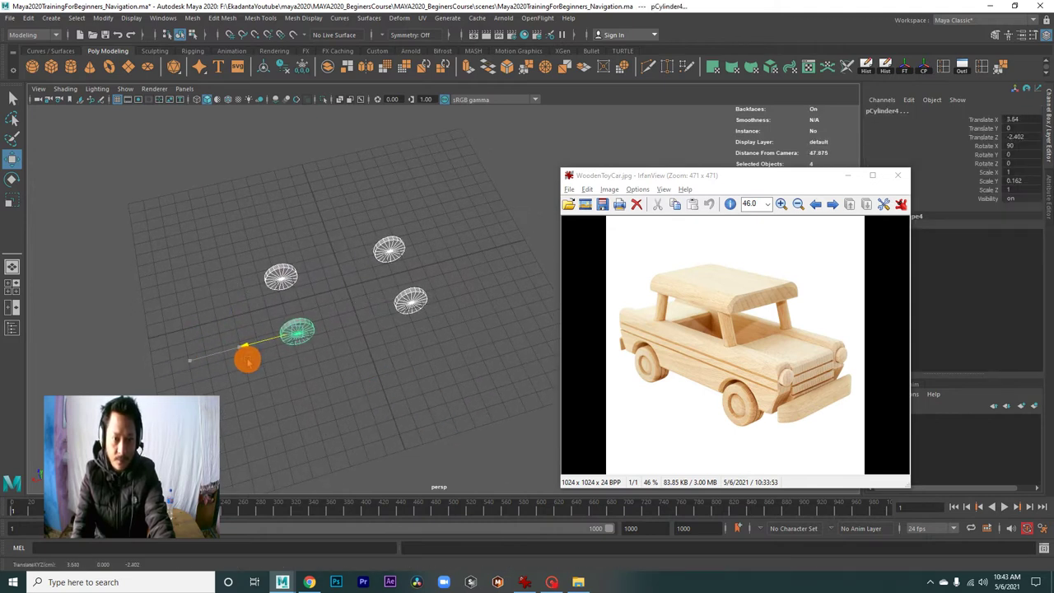
click(365, 382)
mouse_move(304, 335)
alt+mouse_down()
mouse_move(360, 341)
mouse_move(389, 362)
mouse_move(370, 299)
mouse_move(339, 355)
mouse_move(319, 361)
mouse_move(336, 355)
alt+mouse_up()
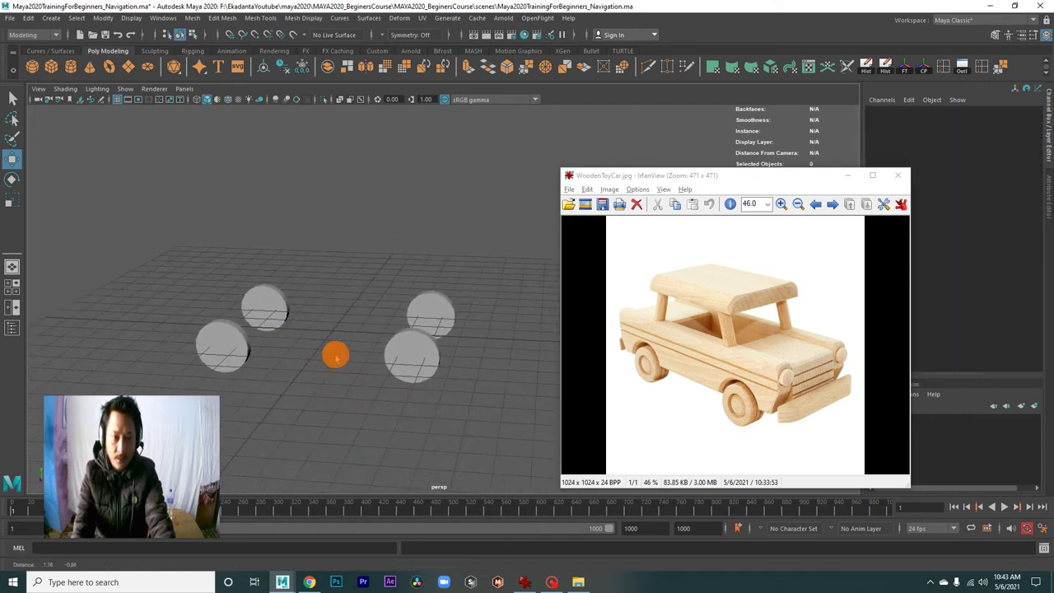
drag(146, 249, 506, 405)
mouse_move(410, 394)
alt+mouse_down()
mouse_move(485, 352)
mouse_move(400, 334)
alt+mouse_up()
drag(374, 300, 373, 282)
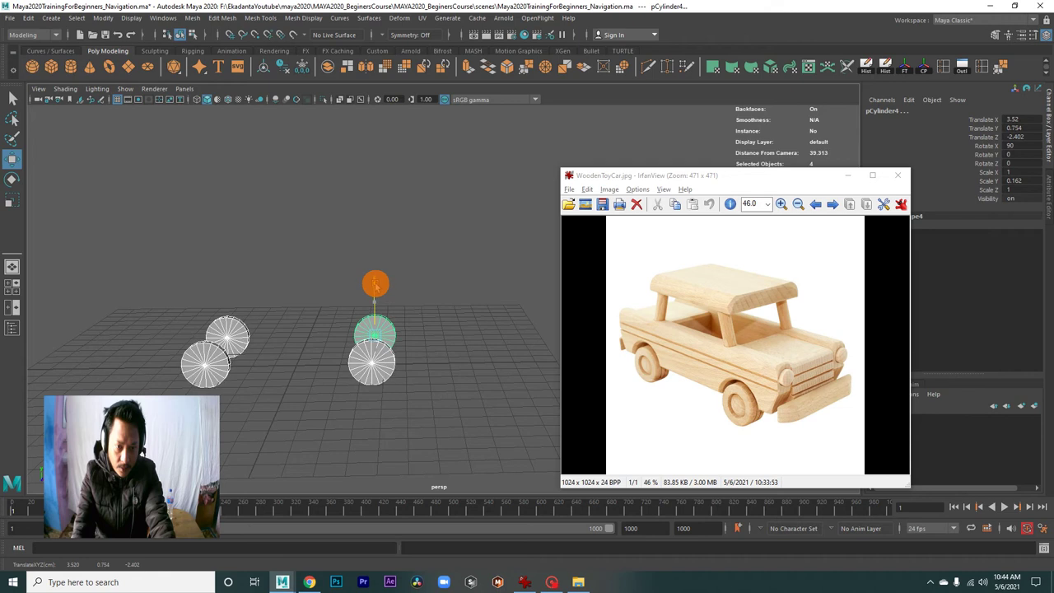
mouse_move(424, 393)
alt+mouse_down()
mouse_move(348, 383)
mouse_move(349, 357)
mouse_move(370, 405)
mouse_move(299, 403)
mouse_move(311, 434)
mouse_move(346, 422)
mouse_move(318, 372)
mouse_move(358, 381)
alt+mouse_up()
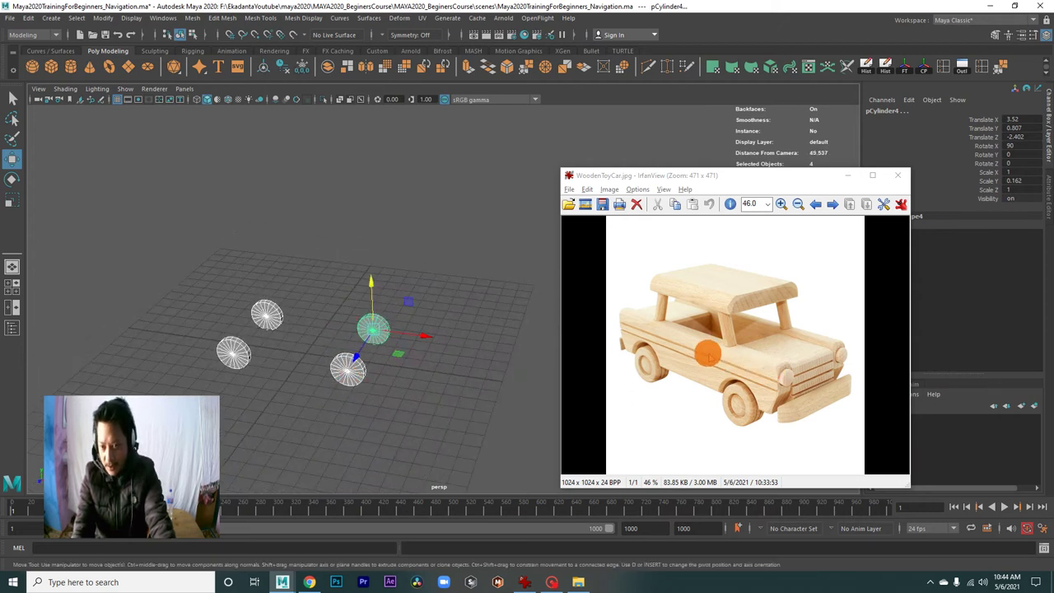
Create a new poly cube, pCube1, at the origin.
click(400, 418)
mouse_move(405, 417)
alt+mouse_down()
mouse_move(376, 377)
mouse_move(397, 399)
alt+mouse_up()
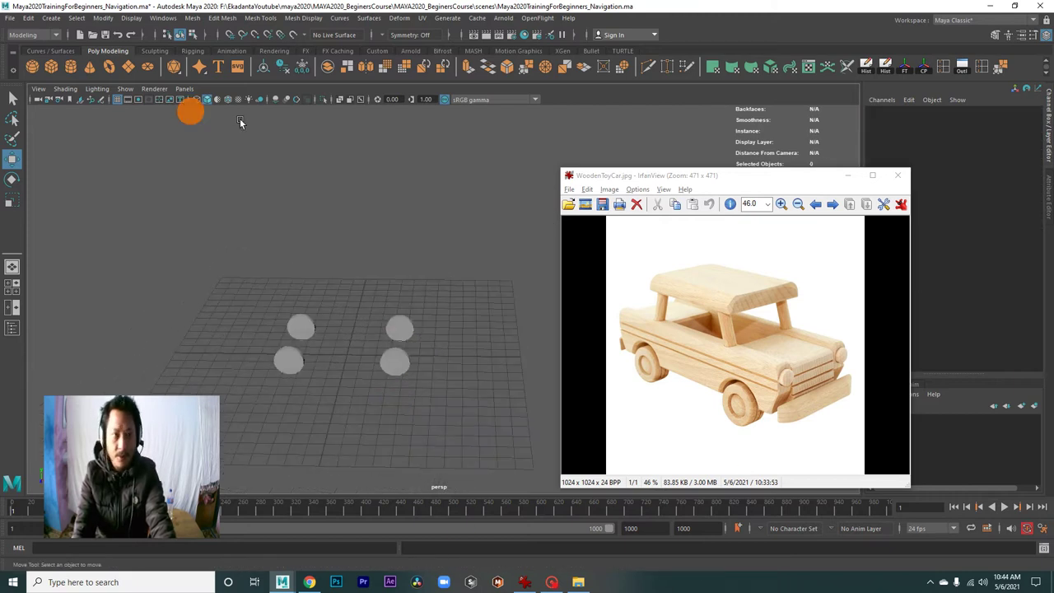
click(51, 68)
mouse_move(318, 325)
alt+mouse_down()
mouse_move(259, 301)
mouse_move(312, 326)
mouse_move(292, 328)
mouse_move(338, 329)
mouse_move(356, 324)
mouse_move(352, 299)
mouse_move(354, 321)
alt+mouse_up()
Stretch the cube along X into a long, car-length plank.
key(r)
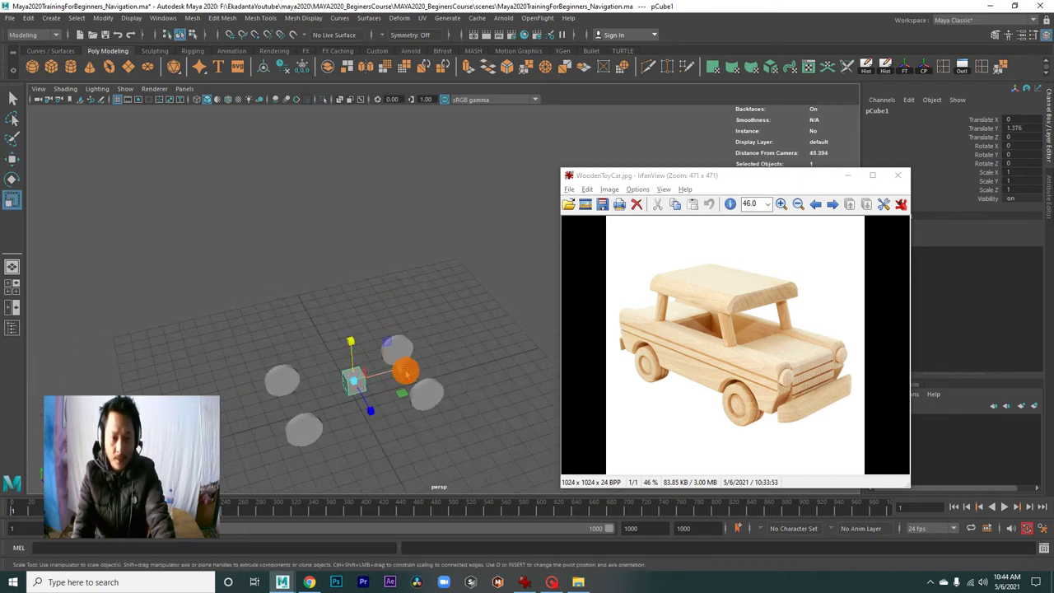
drag(401, 370, 506, 354)
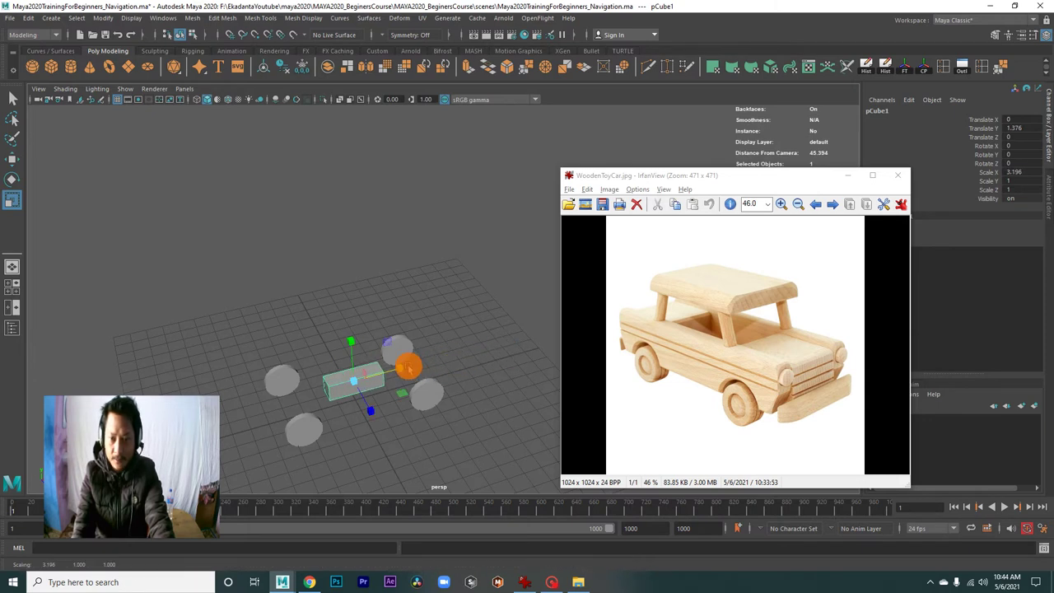
mouse_move(425, 369)
mouse_down()
mouse_move(499, 363)
mouse_move(387, 337)
mouse_move(400, 327)
mouse_move(334, 341)
mouse_move(349, 350)
mouse_move(311, 370)
mouse_move(351, 337)
mouse_move(344, 273)
mouse_up()
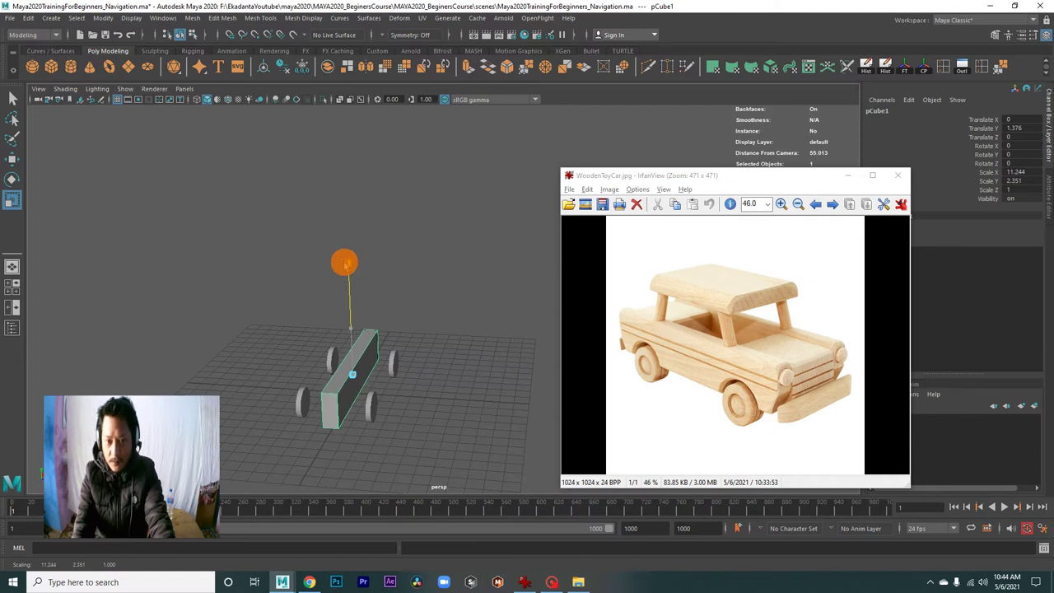
mouse_move(344, 261)
alt+mouse_down()
mouse_move(315, 357)
mouse_move(226, 351)
mouse_move(263, 370)
mouse_move(316, 371)
mouse_move(304, 343)
mouse_move(348, 355)
mouse_move(346, 334)
mouse_move(317, 329)
mouse_move(311, 346)
mouse_move(329, 332)
mouse_move(328, 354)
mouse_move(388, 383)
mouse_move(360, 372)
mouse_move(372, 376)
mouse_move(265, 380)
alt+mouse_up()
Lift the plank in Y so it sits above the wheels.
key(w)
key(f)
mouse_move(326, 360)
alt+mouse_down()
mouse_move(348, 318)
mouse_move(170, 348)
mouse_move(271, 329)
mouse_move(247, 326)
alt+mouse_up()
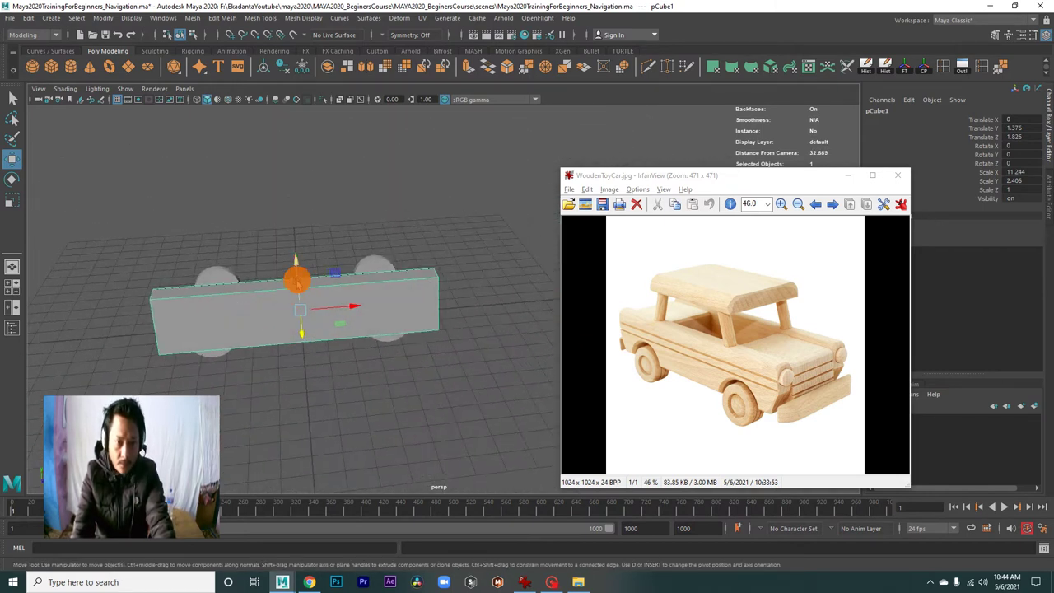
mouse_move(296, 260)
mouse_down()
mouse_move(297, 222)
mouse_move(329, 332)
mouse_move(318, 294)
mouse_move(303, 305)
mouse_move(311, 305)
mouse_up()
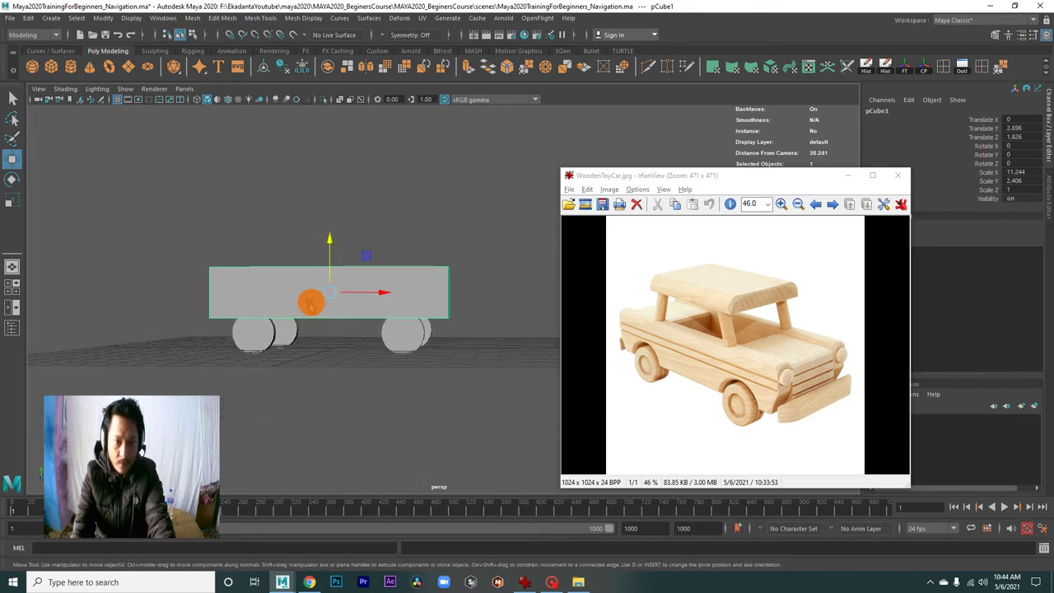
drag(329, 248, 329, 240)
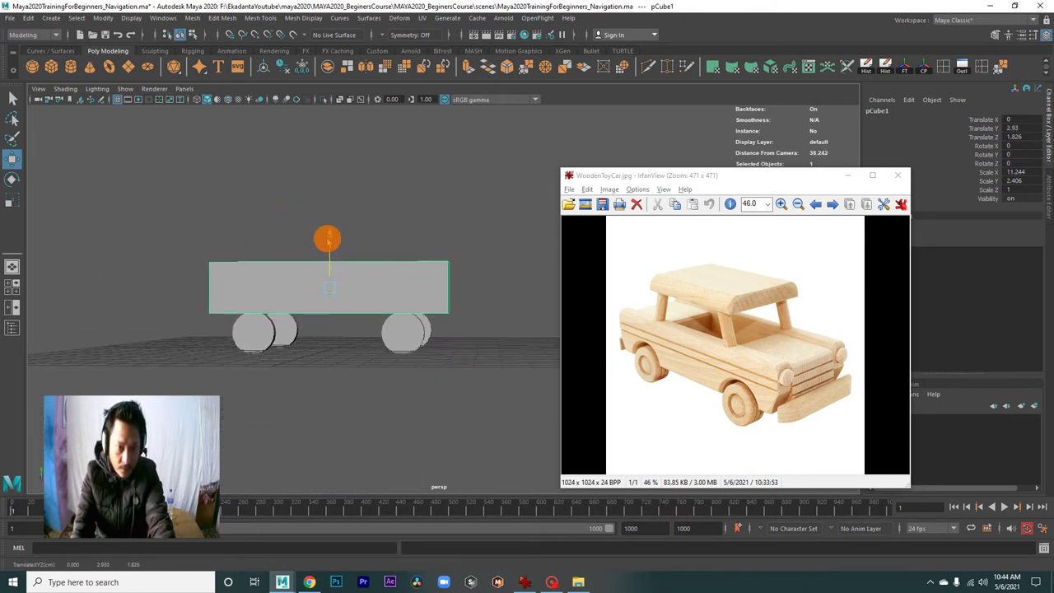
alt+drag(312, 309, 288, 299)
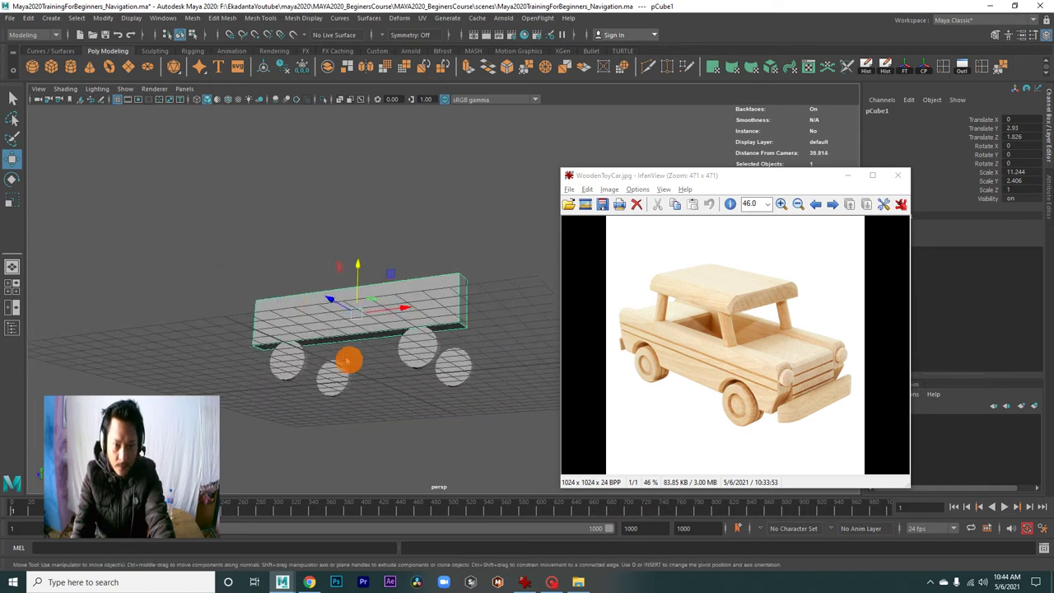
click(385, 404)
mouse_move(385, 404)
alt+mouse_down()
mouse_move(349, 365)
mouse_move(382, 370)
mouse_move(374, 346)
mouse_move(413, 353)
alt+mouse_up()
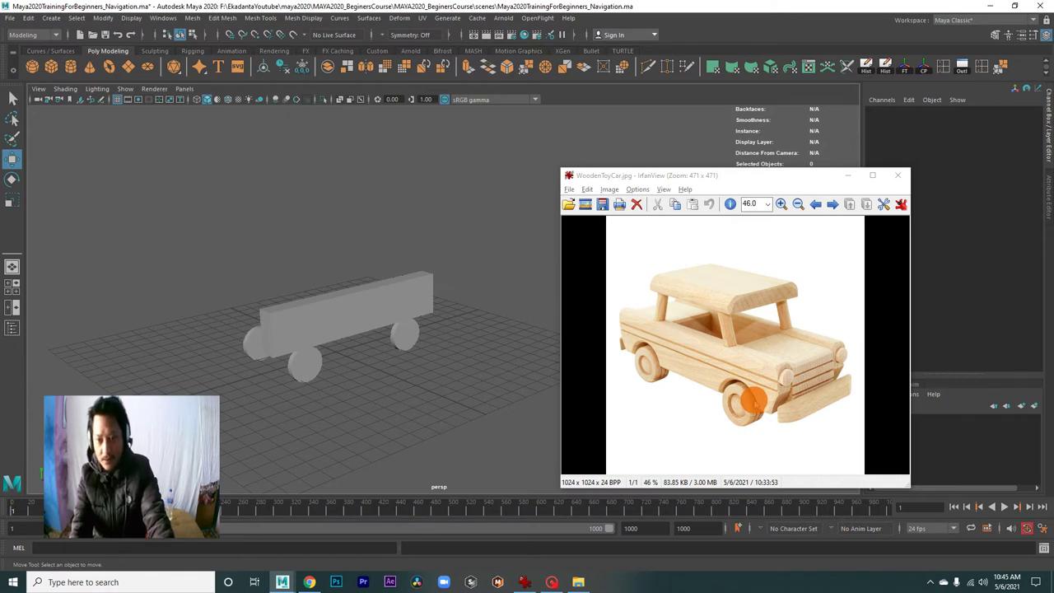
Duplicate the long body plank in place as pCube2.
mouse_move(457, 334)
alt+mouse_down()
mouse_move(421, 384)
mouse_move(434, 391)
mouse_move(415, 365)
mouse_move(410, 375)
mouse_move(393, 353)
mouse_move(370, 353)
mouse_move(381, 352)
alt+mouse_up()
click(415, 365)
key(ctrl+d)
mouse_move(429, 398)
alt+mouse_down()
mouse_move(412, 365)
mouse_move(468, 348)
mouse_move(365, 375)
alt+mouse_up()
alt+drag(353, 350, 299, 336)
alt+right_drag(347, 352, 287, 372)
mouse_move(287, 372)
alt+mouse_down()
mouse_move(300, 321)
mouse_move(308, 325)
alt+mouse_up()
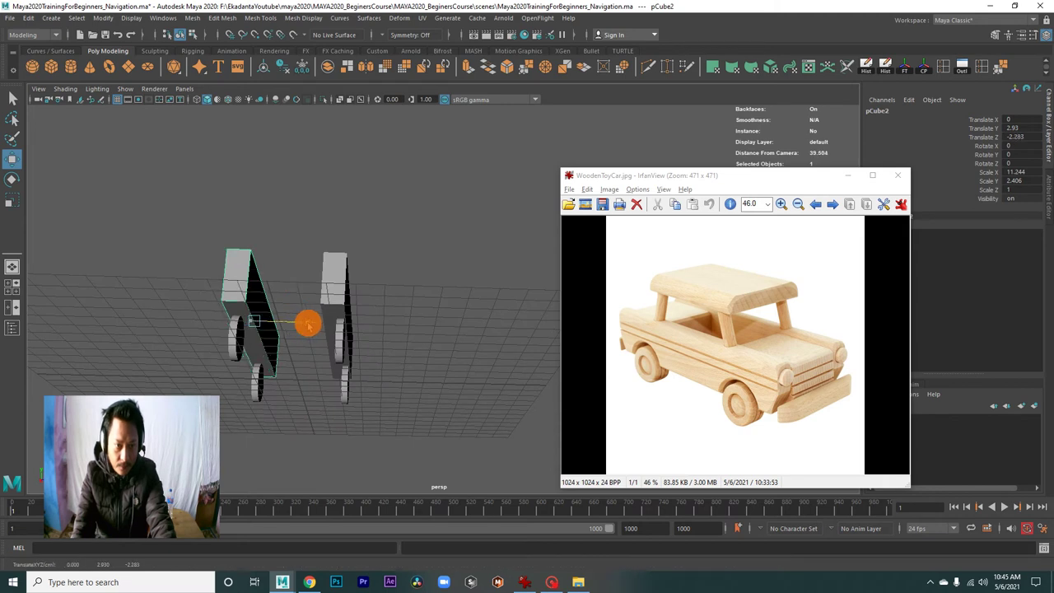
Slide the duplicate plank along Z to the opposite side of the wheels.
click(352, 298)
mouse_move(389, 327)
mouse_down()
mouse_move(365, 407)
mouse_move(391, 390)
mouse_move(268, 385)
mouse_move(301, 404)
mouse_move(334, 384)
mouse_move(228, 372)
mouse_up()
click(394, 346)
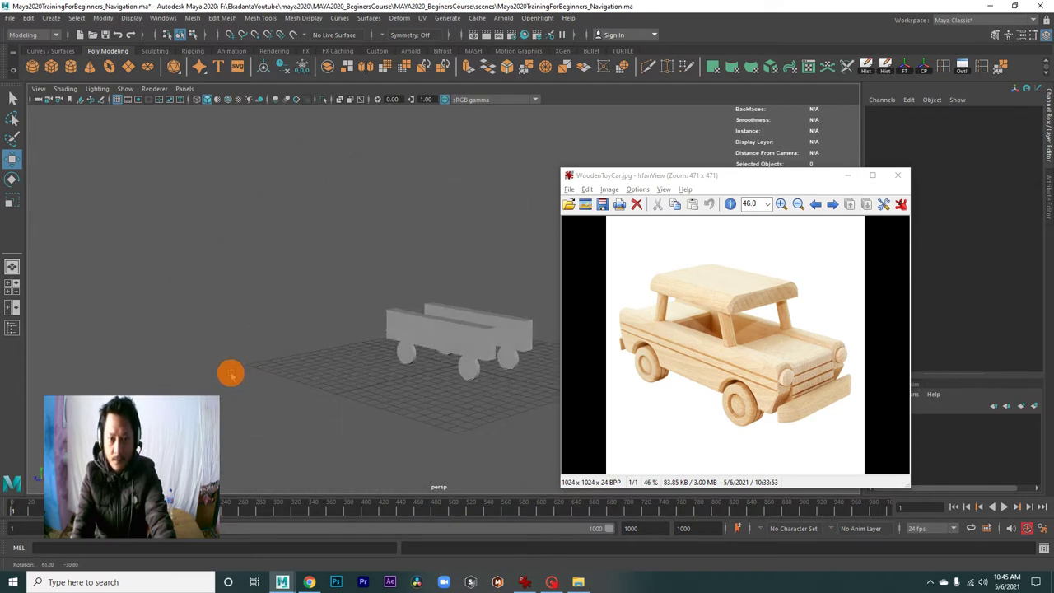
mouse_move(398, 306)
alt+mouse_down()
mouse_move(428, 318)
mouse_move(346, 339)
mouse_move(377, 348)
mouse_move(360, 360)
mouse_move(409, 372)
alt+mouse_up()
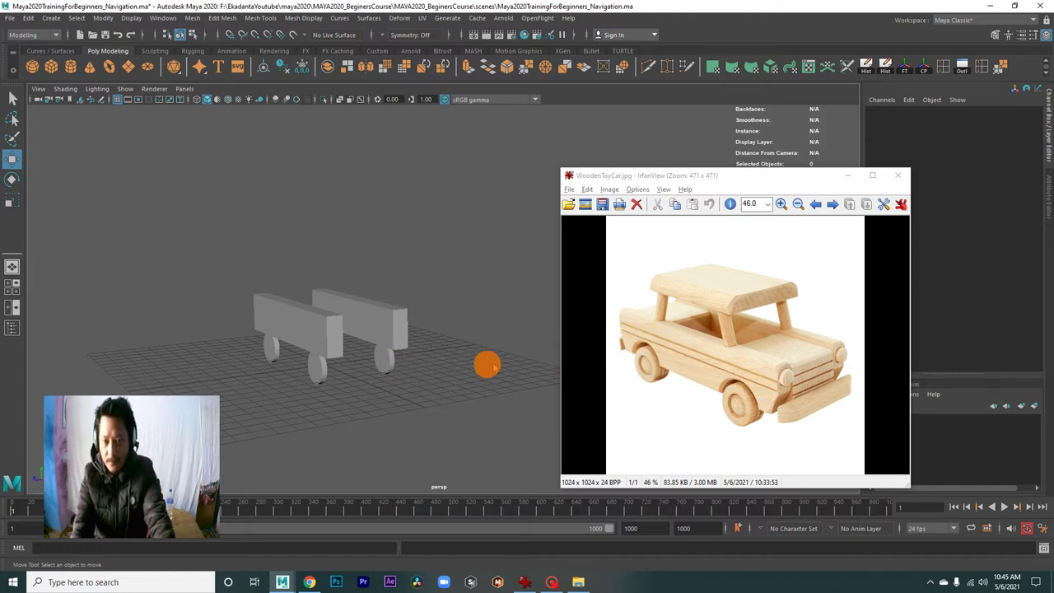
alt+drag(485, 362, 419, 370)
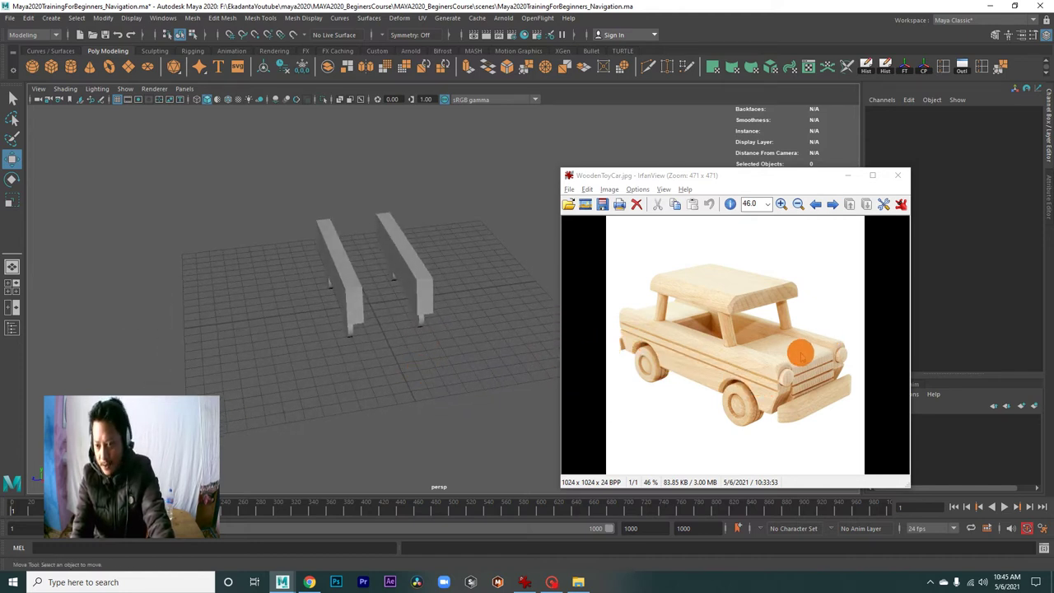
mouse_move(401, 357)
alt+mouse_down()
mouse_move(456, 357)
mouse_move(456, 341)
alt+mouse_up()
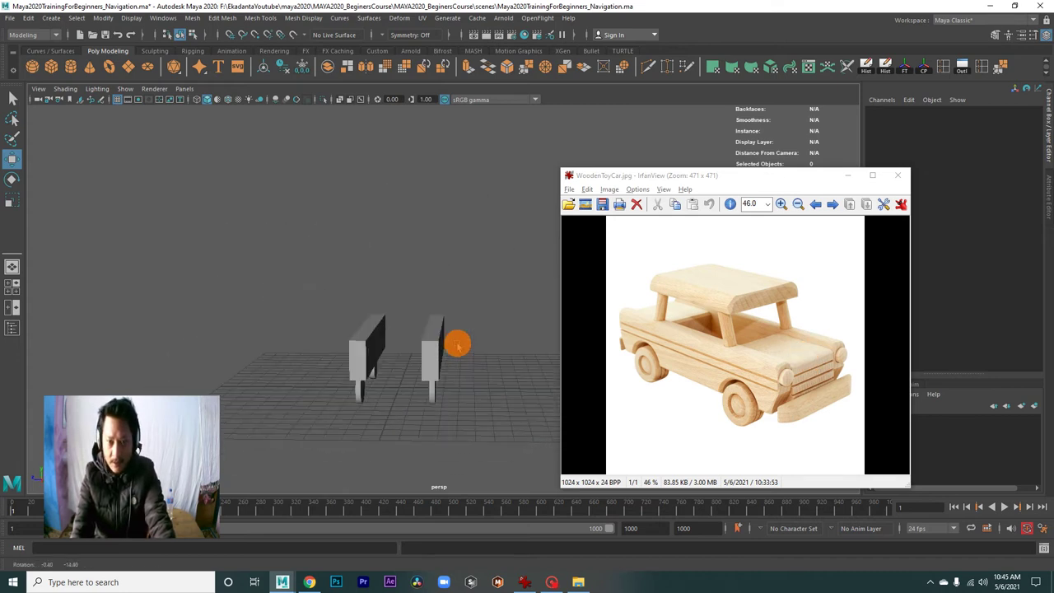
drag(407, 290, 483, 419)
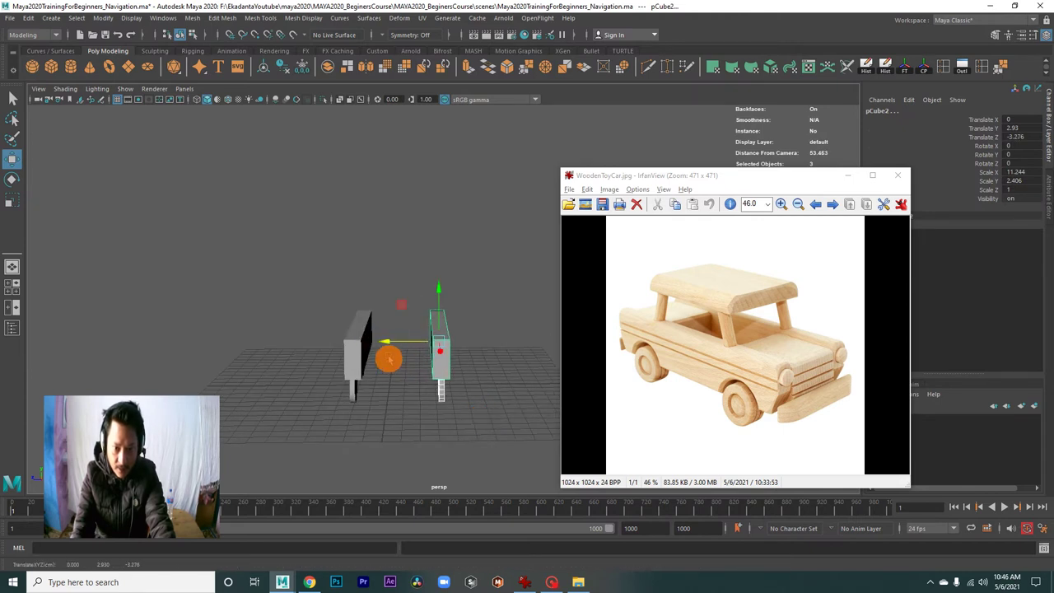
click(421, 391)
mouse_move(421, 391)
alt+mouse_down()
mouse_move(467, 406)
mouse_move(461, 365)
mouse_move(419, 356)
mouse_move(433, 337)
alt+mouse_up()
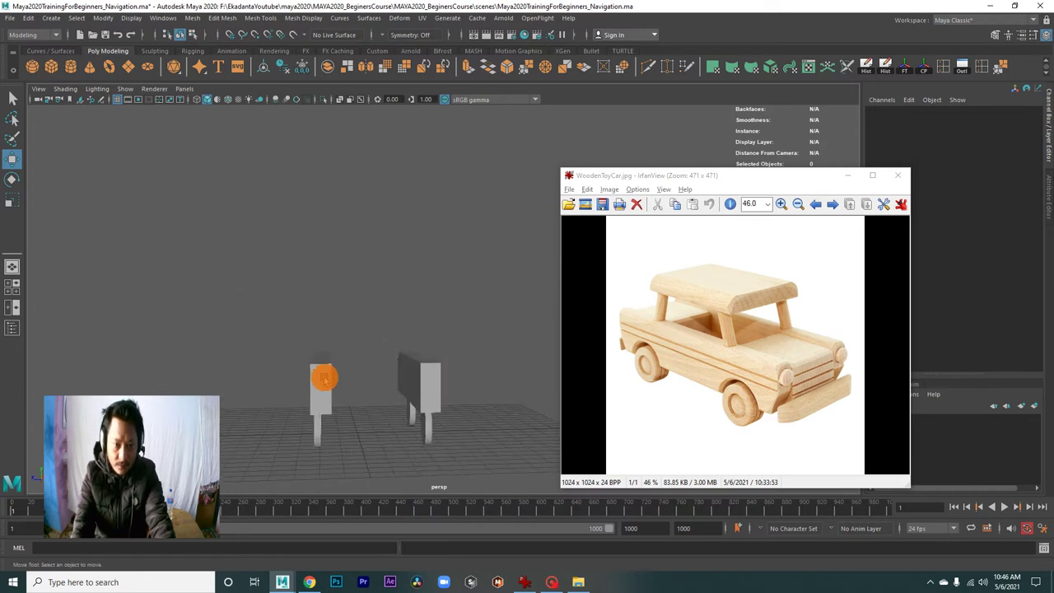
click(322, 376)
Scale the left side panel, pCube1, thinner in Z.
key(r)
mouse_move(348, 400)
alt+mouse_down()
mouse_move(327, 371)
mouse_move(271, 343)
mouse_move(286, 341)
alt+mouse_up()
click(435, 346)
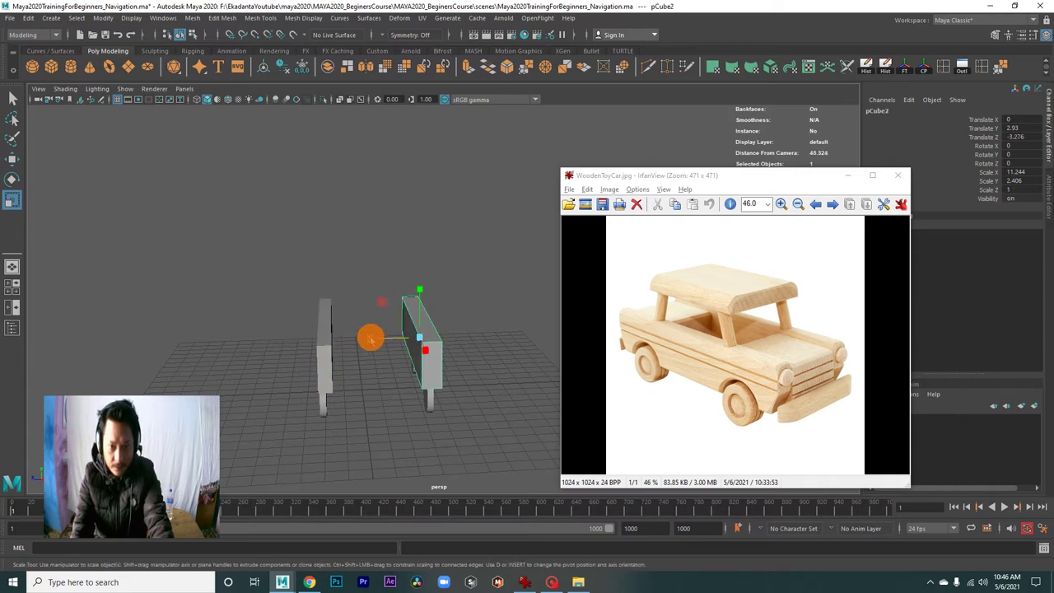
click(381, 342)
click(328, 340)
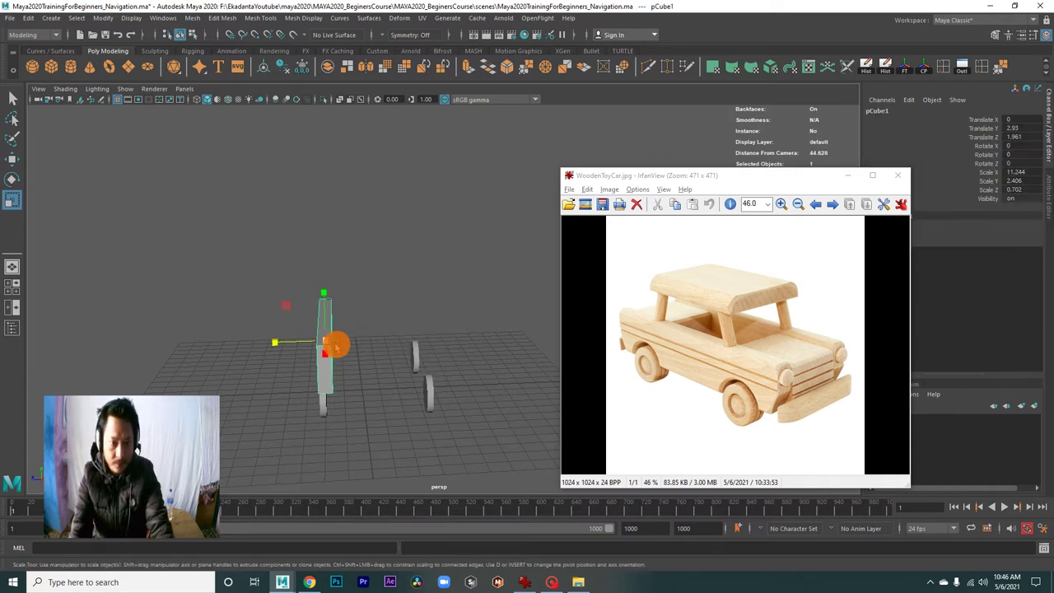
Duplicate the thinned panel and move the copy to the right side at Z -3.277.
key(ctrl+d)
key(w)
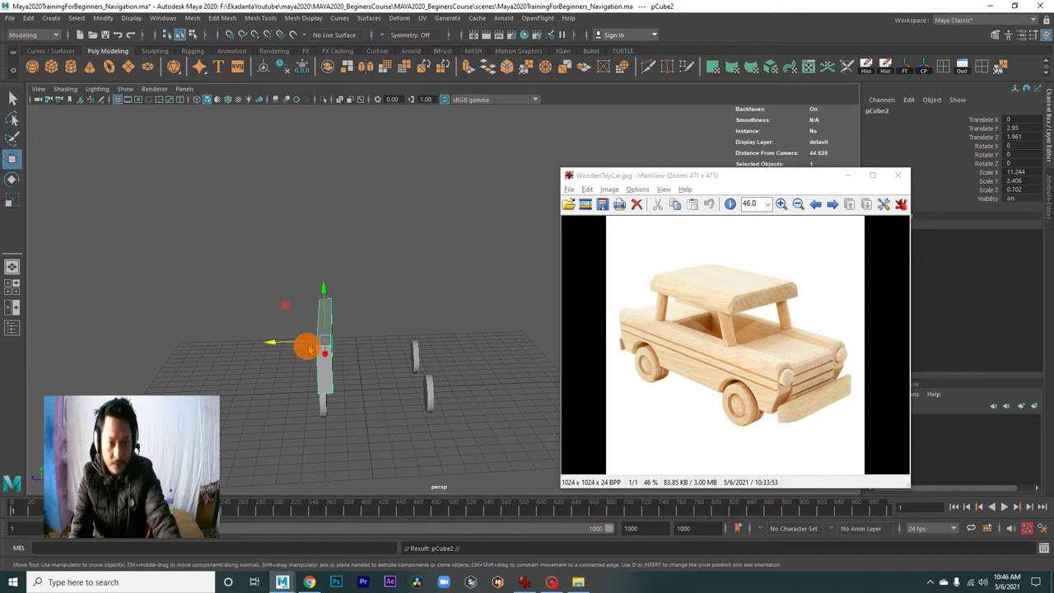
drag(275, 343, 371, 345)
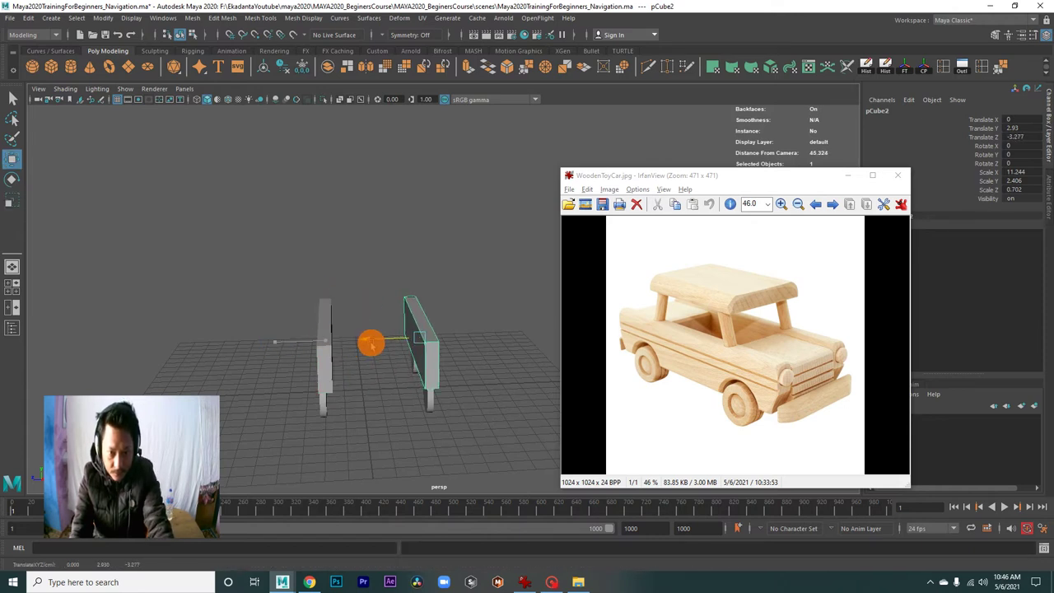
mouse_move(384, 393)
alt+mouse_down()
mouse_move(377, 360)
mouse_move(453, 414)
mouse_move(388, 366)
mouse_move(419, 354)
mouse_move(461, 372)
alt+mouse_up()
click(365, 368)
mouse_move(365, 367)
alt+mouse_down()
mouse_move(416, 355)
mouse_move(346, 371)
mouse_move(322, 348)
mouse_move(330, 321)
mouse_move(357, 310)
mouse_move(363, 320)
mouse_move(309, 294)
alt+mouse_up()
click(416, 355)
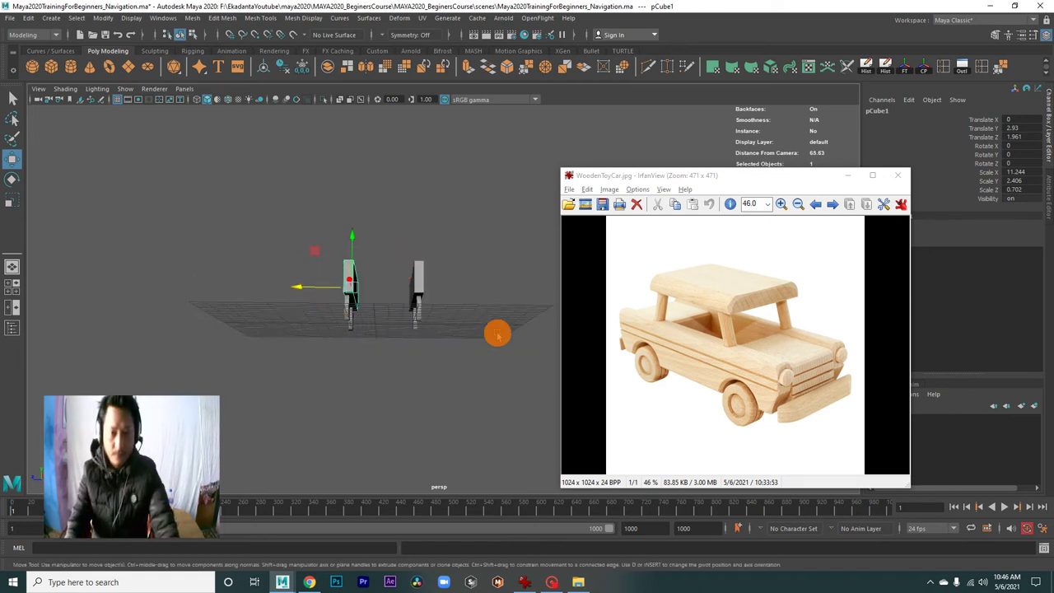
Create a new cube, pCube3, at the grid centre.
mouse_move(414, 329)
alt+mouse_down()
mouse_move(420, 355)
mouse_move(387, 355)
mouse_move(365, 302)
mouse_move(313, 322)
mouse_move(412, 289)
mouse_move(417, 311)
mouse_move(395, 322)
mouse_move(423, 354)
mouse_move(407, 331)
mouse_move(420, 350)
mouse_move(423, 341)
alt+mouse_up()
click(396, 353)
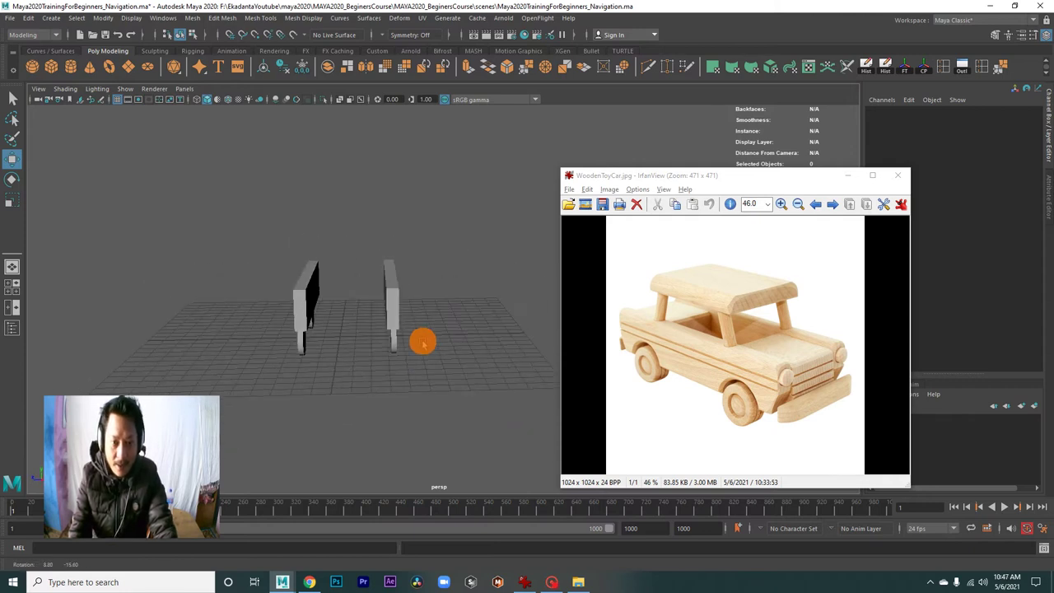
mouse_move(343, 288)
alt+mouse_down()
mouse_move(326, 328)
mouse_move(371, 346)
mouse_move(324, 359)
alt+mouse_up()
click(50, 68)
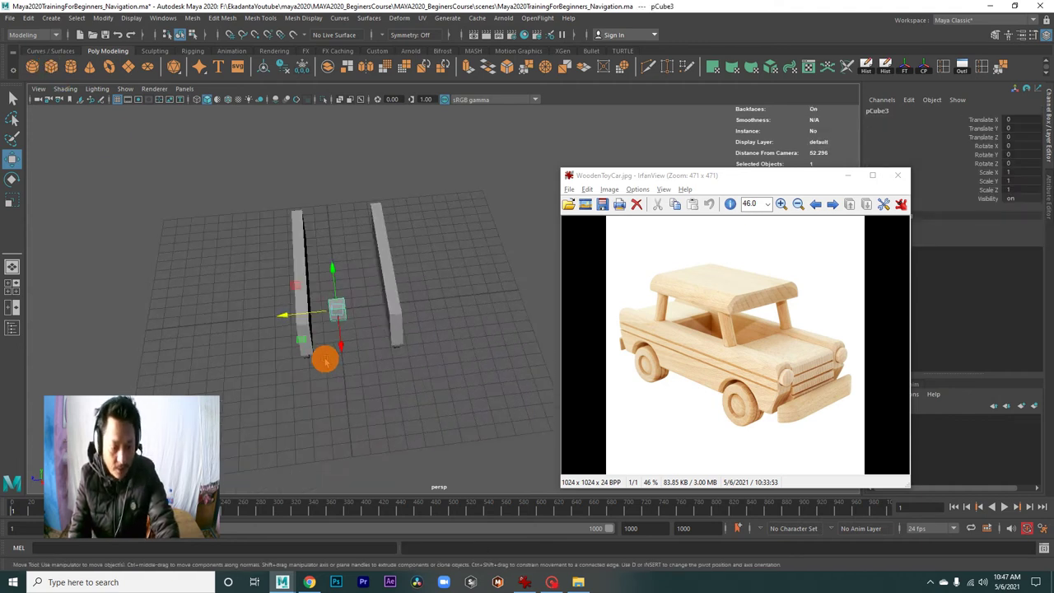
Stretch pCube3 to about 10.05 long and 5.114 wide, and raise it up.
key(r)
drag(295, 318, 234, 320)
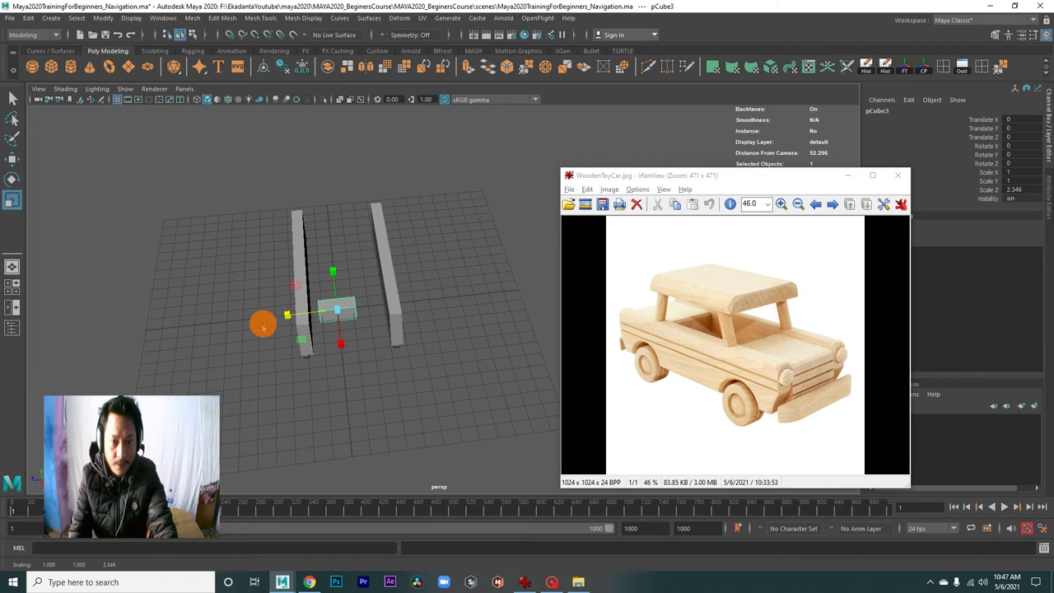
mouse_move(260, 322)
alt+mouse_down()
mouse_move(282, 330)
mouse_move(289, 302)
mouse_move(318, 324)
mouse_move(339, 306)
mouse_move(282, 343)
alt+mouse_up()
key(w)
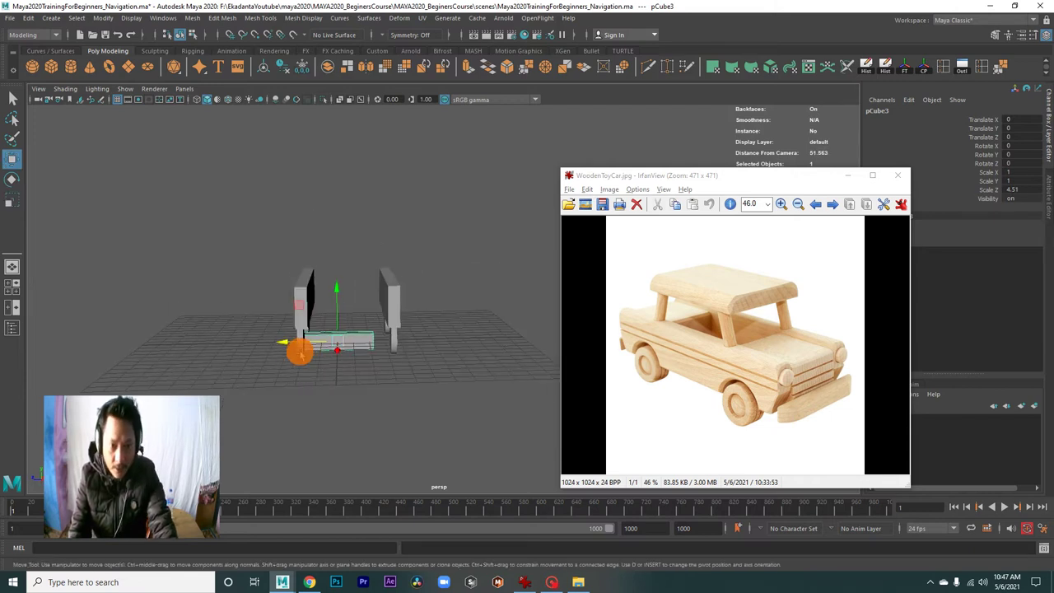
mouse_move(346, 356)
mouse_down()
mouse_move(350, 272)
mouse_move(354, 341)
mouse_up()
key(r)
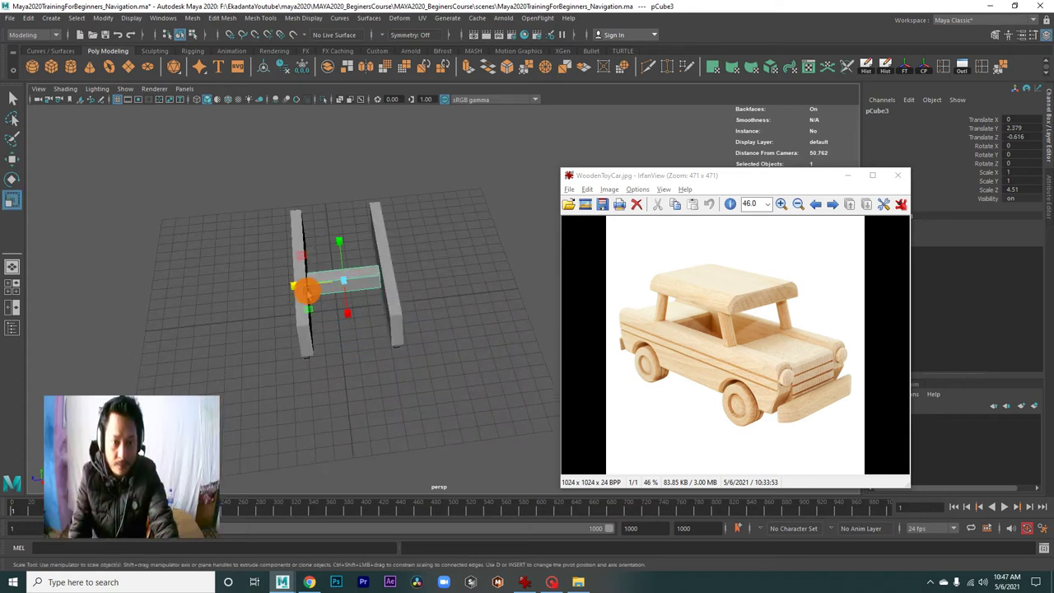
drag(298, 286, 295, 287)
mouse_move(370, 339)
alt+mouse_down()
mouse_move(415, 346)
mouse_move(415, 365)
mouse_move(396, 372)
mouse_move(435, 388)
mouse_move(393, 380)
mouse_move(438, 401)
mouse_move(412, 368)
mouse_move(442, 380)
alt+mouse_up()
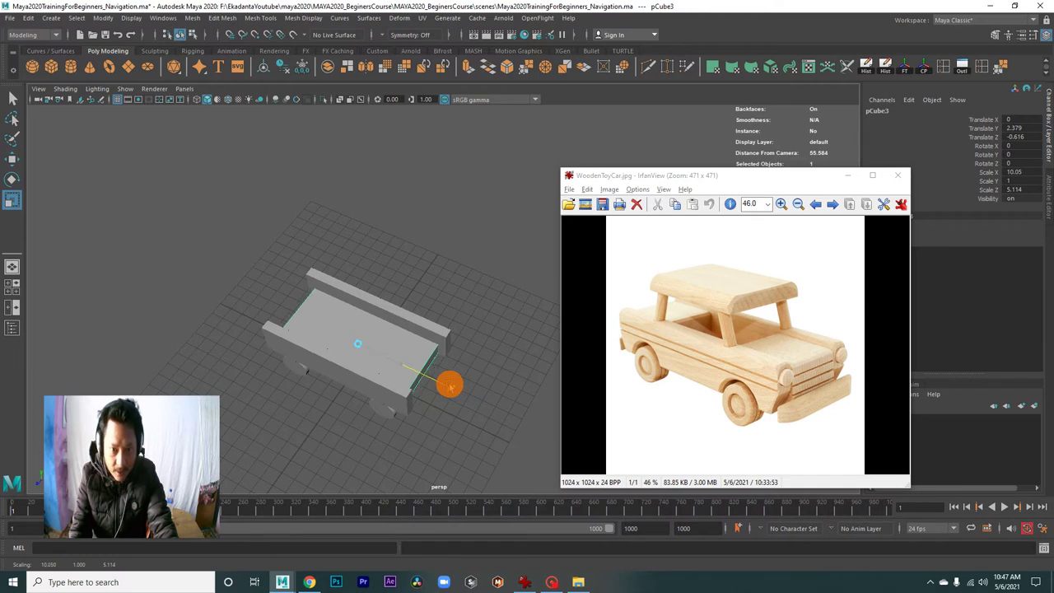
Flatten the board to 0.369 thick and set it at Y 2.01.
click(447, 399)
mouse_move(448, 399)
alt+mouse_down()
mouse_move(277, 313)
mouse_move(395, 362)
mouse_move(357, 343)
mouse_move(365, 336)
mouse_move(367, 352)
alt+mouse_up()
click(285, 319)
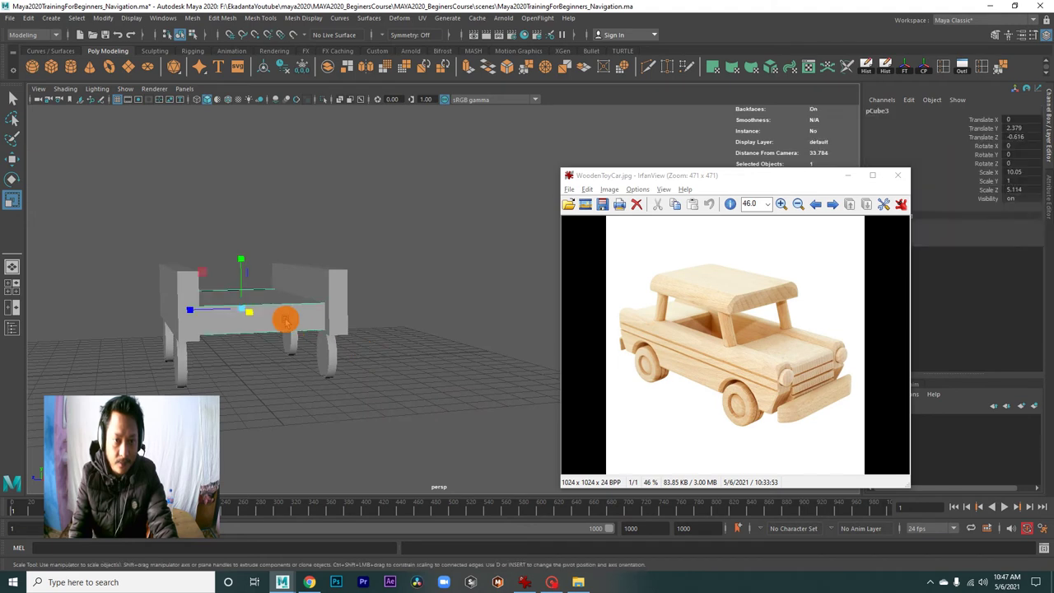
alt+drag(286, 320, 283, 341)
mouse_move(254, 283)
mouse_down()
mouse_move(247, 311)
mouse_move(258, 305)
mouse_up()
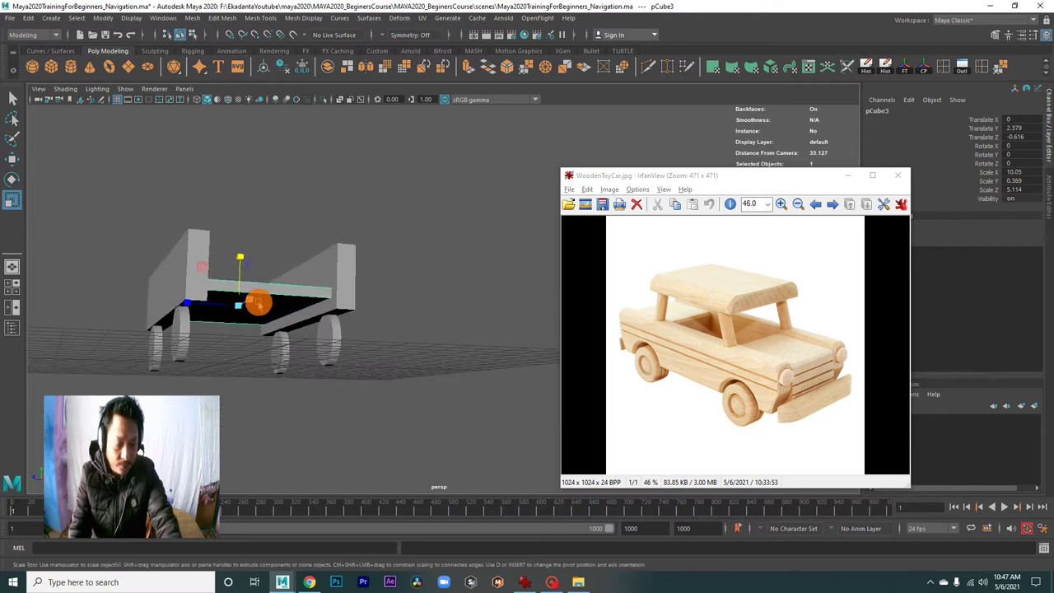
key(w)
drag(241, 257, 242, 266)
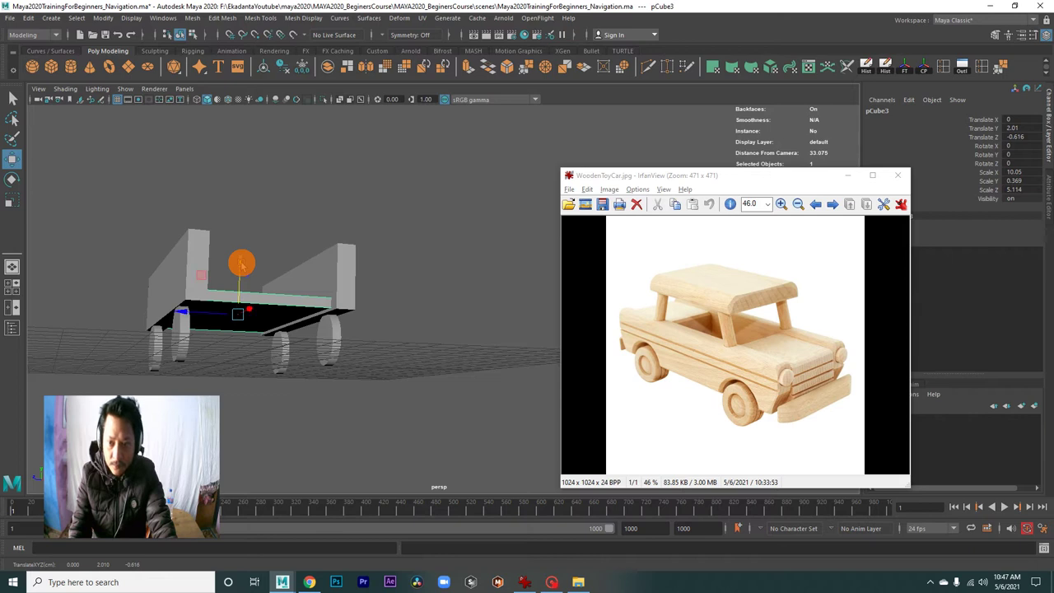
mouse_move(337, 348)
alt+mouse_down()
mouse_move(306, 360)
mouse_move(327, 398)
mouse_move(337, 372)
alt+mouse_up()
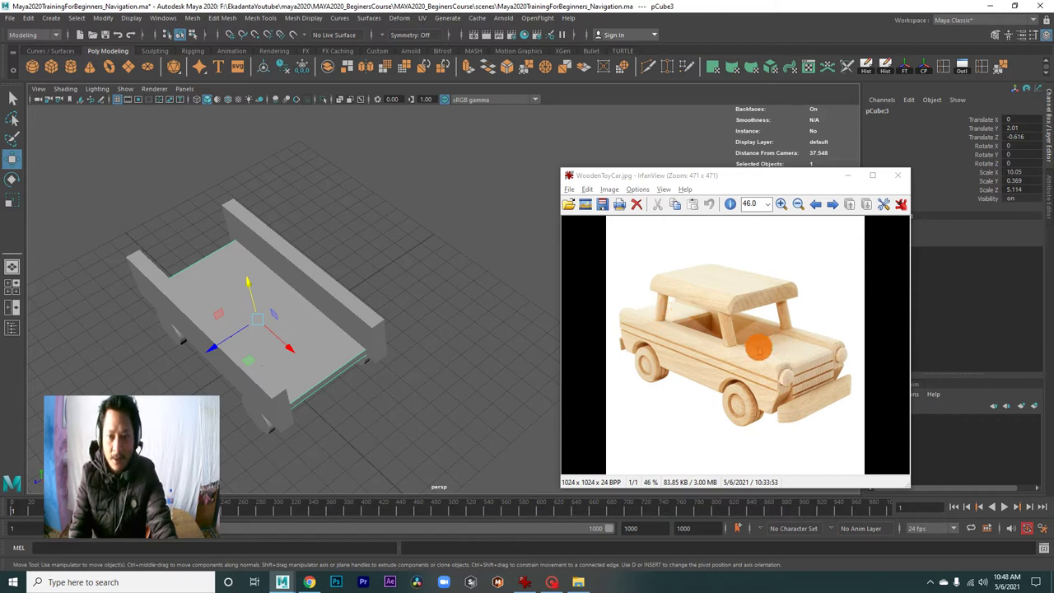
Add a new cube, raise it onto the car body and stretch it along Z.
click(51, 66)
alt+drag(313, 252, 306, 247)
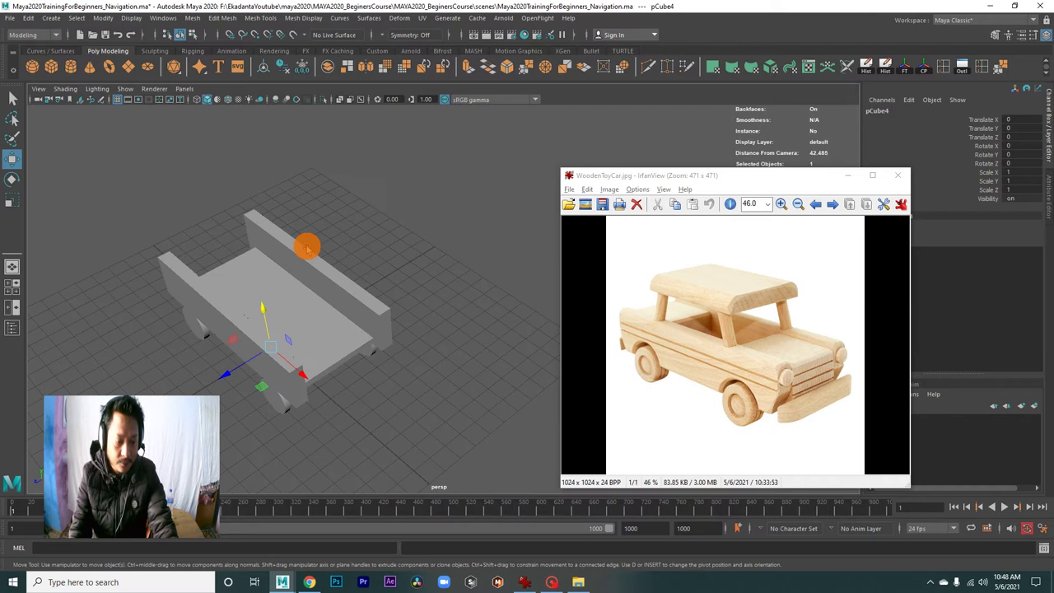
drag(266, 307, 258, 261)
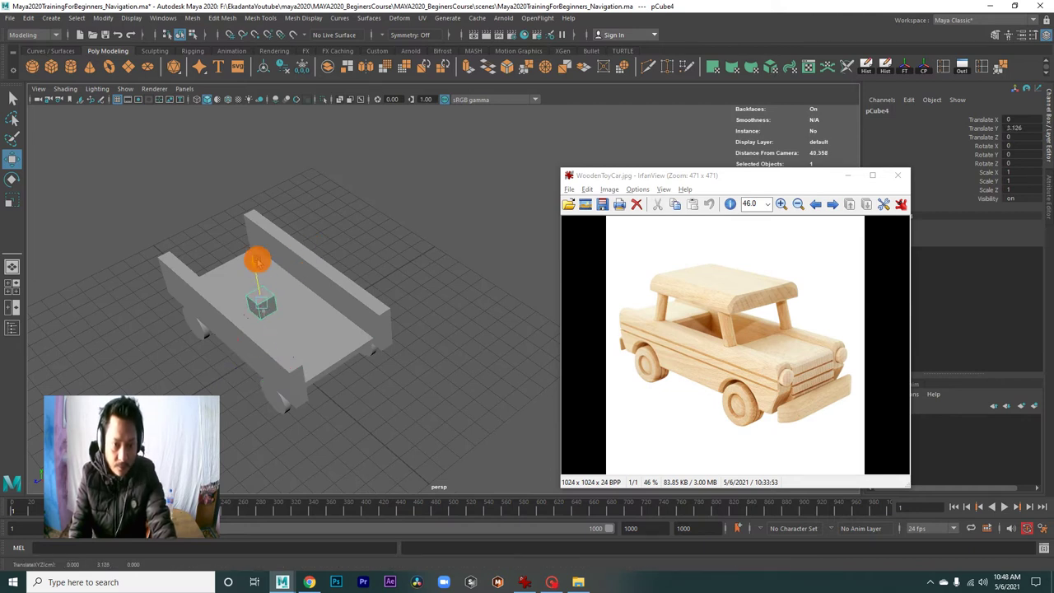
mouse_move(262, 269)
alt+mouse_down()
mouse_move(301, 172)
mouse_move(380, 396)
mouse_move(419, 404)
mouse_move(332, 381)
alt+mouse_up()
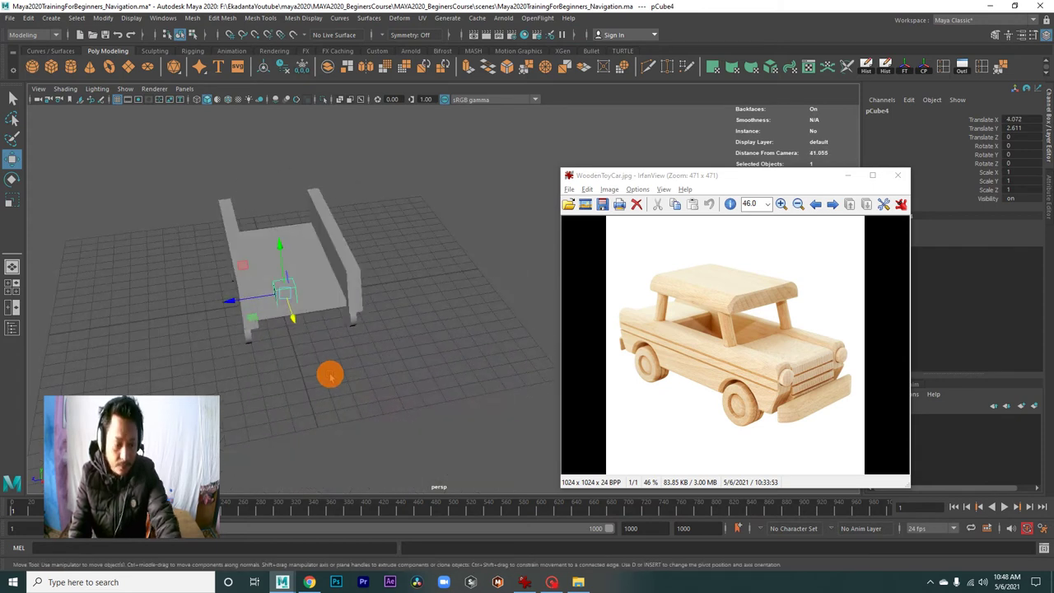
key(r)
drag(240, 305, 232, 305)
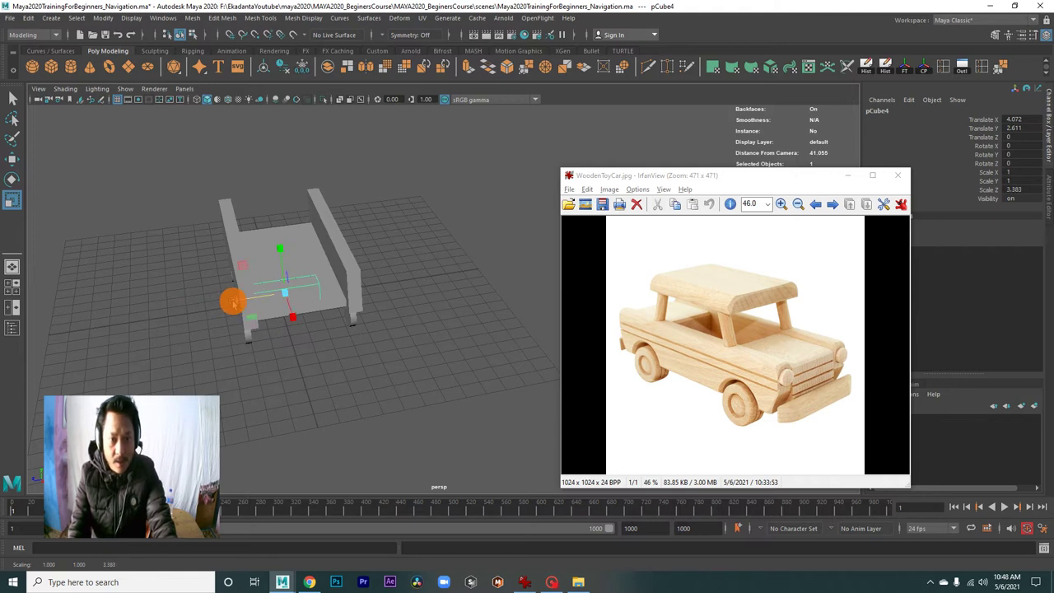
Raise the new cube slightly on the car body.
key(w)
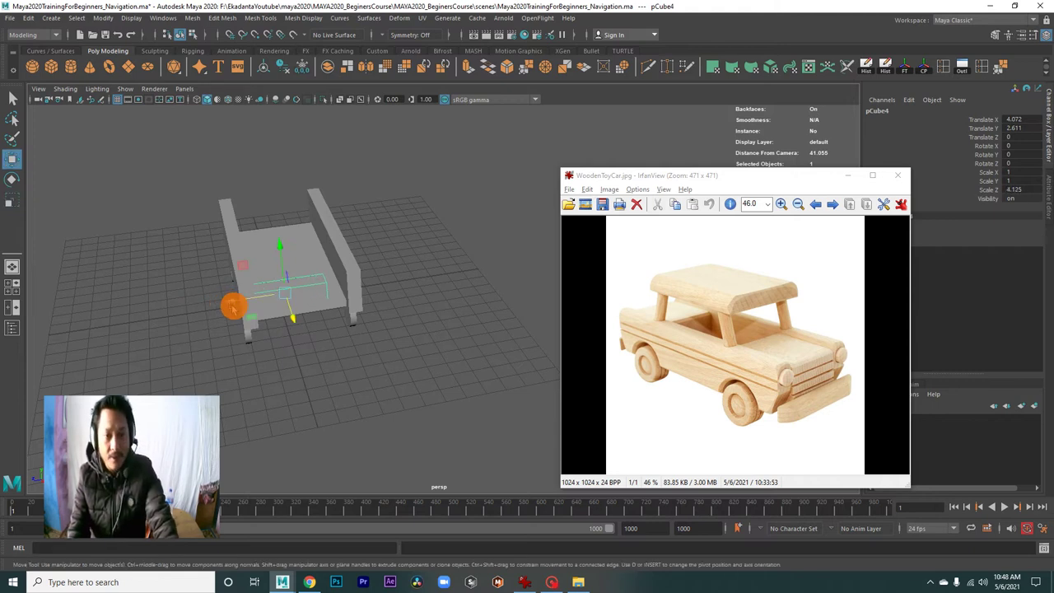
alt+drag(243, 304, 330, 346)
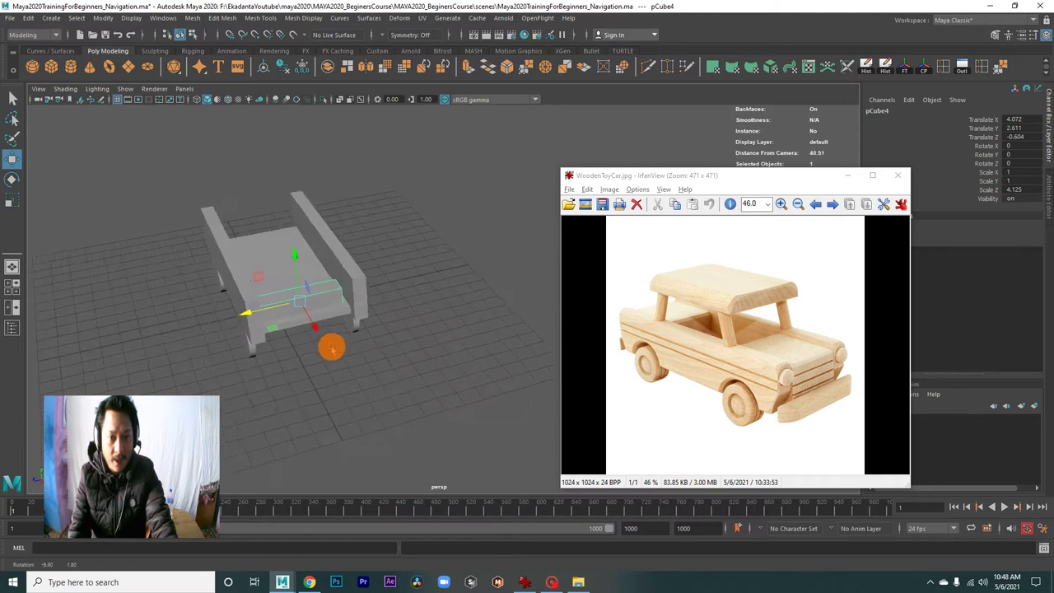
scroll(357, 365, up, 5)
mouse_move(284, 373)
alt+mouse_down()
mouse_move(236, 336)
mouse_move(271, 377)
mouse_move(318, 395)
alt+mouse_up()
drag(299, 286, 298, 281)
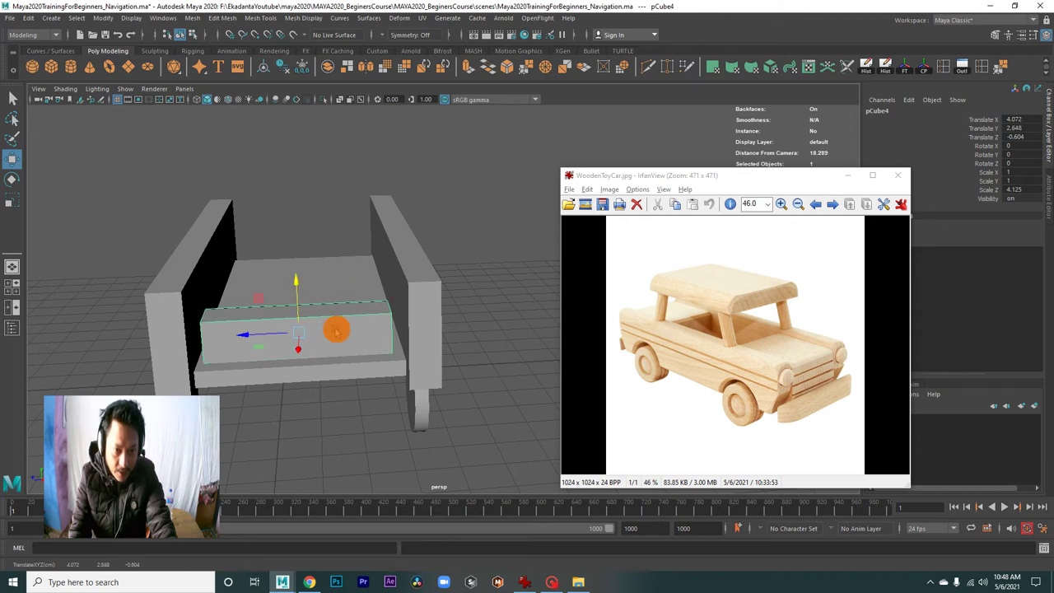
alt+drag(336, 331, 342, 341)
Widen the cube slightly along Z and raise it higher on the body.
key(r)
drag(244, 354, 251, 356)
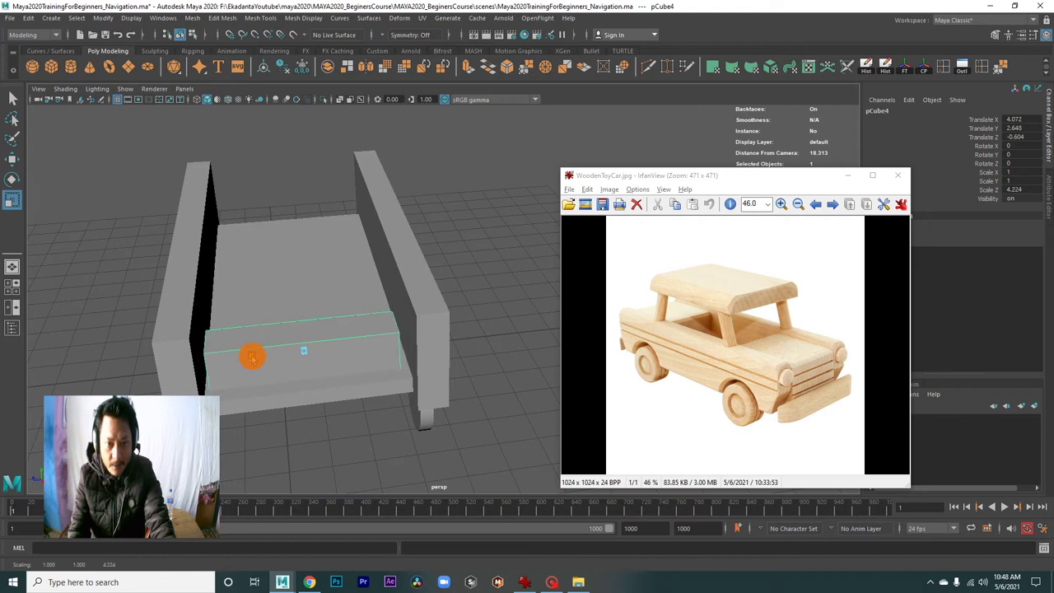
mouse_move(246, 358)
alt+mouse_down()
mouse_move(351, 327)
mouse_move(396, 396)
mouse_move(278, 270)
mouse_move(261, 200)
alt+mouse_up()
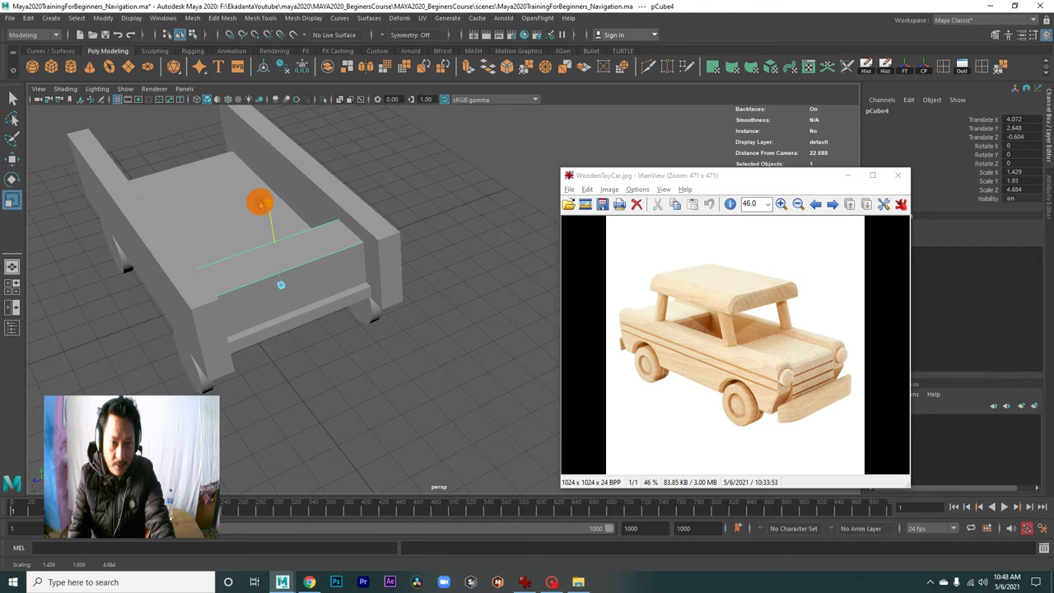
alt+drag(262, 206, 286, 249)
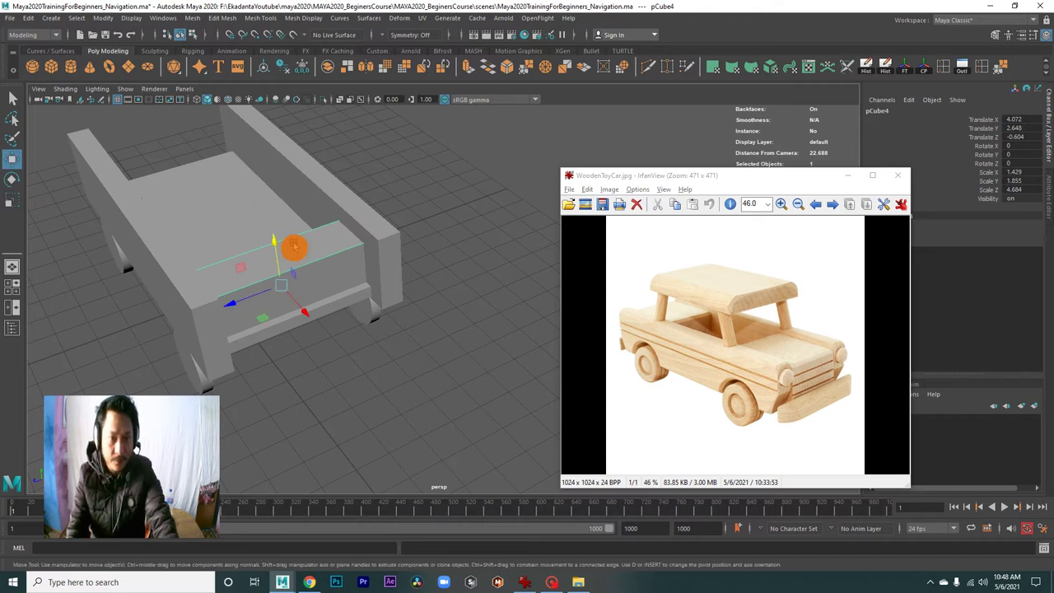
key(w)
drag(282, 208, 278, 192)
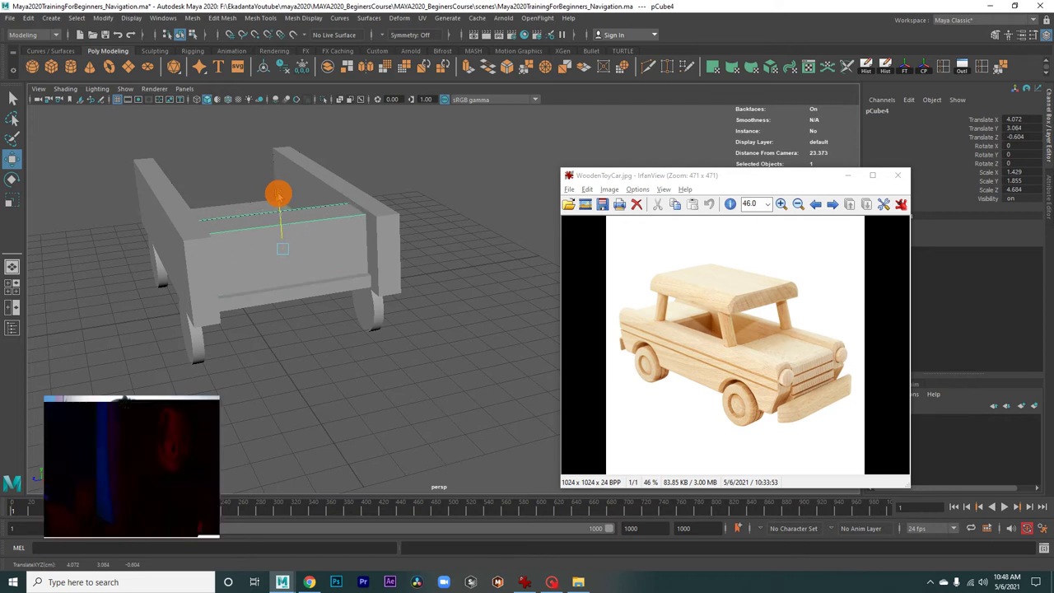
mouse_move(353, 283)
alt+mouse_down()
mouse_move(418, 294)
mouse_move(342, 278)
mouse_move(372, 307)
alt+mouse_up()
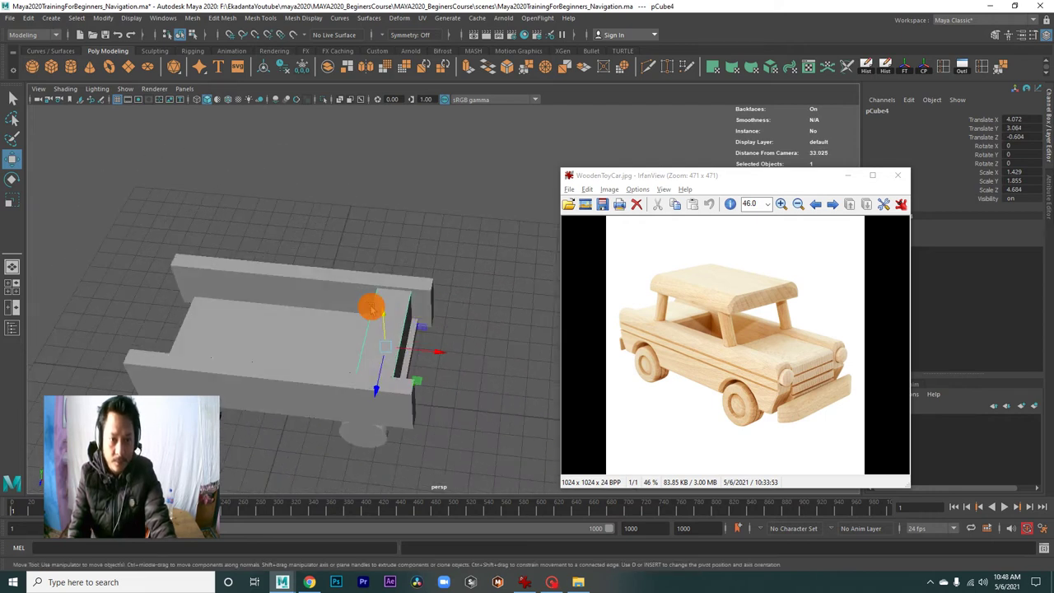
Scale the panel to about 3.09 along X and move it to X ≈ 3.59 at the cart's end.
key(r)
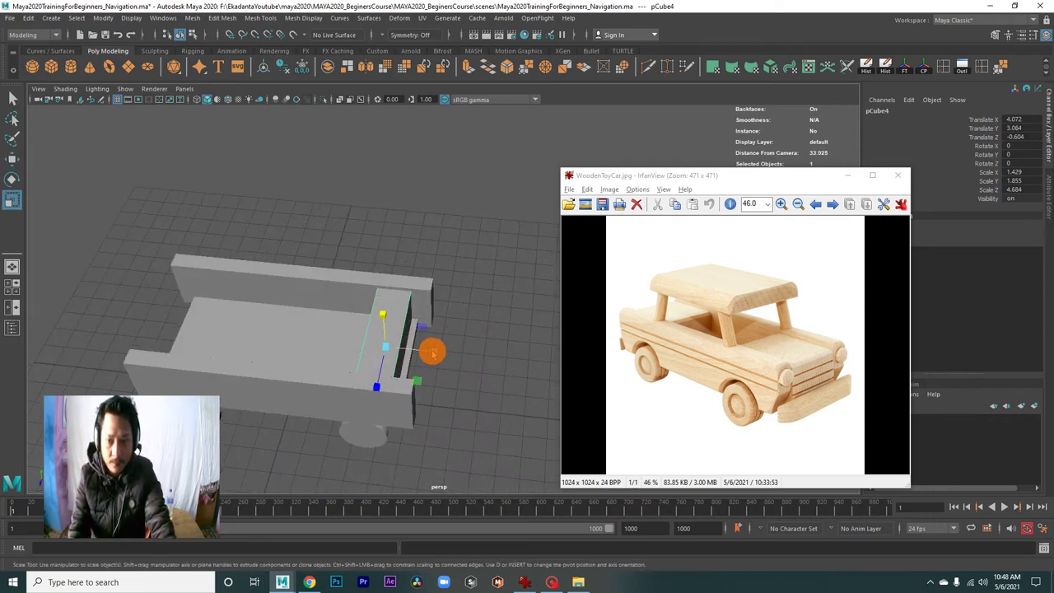
drag(432, 353, 491, 359)
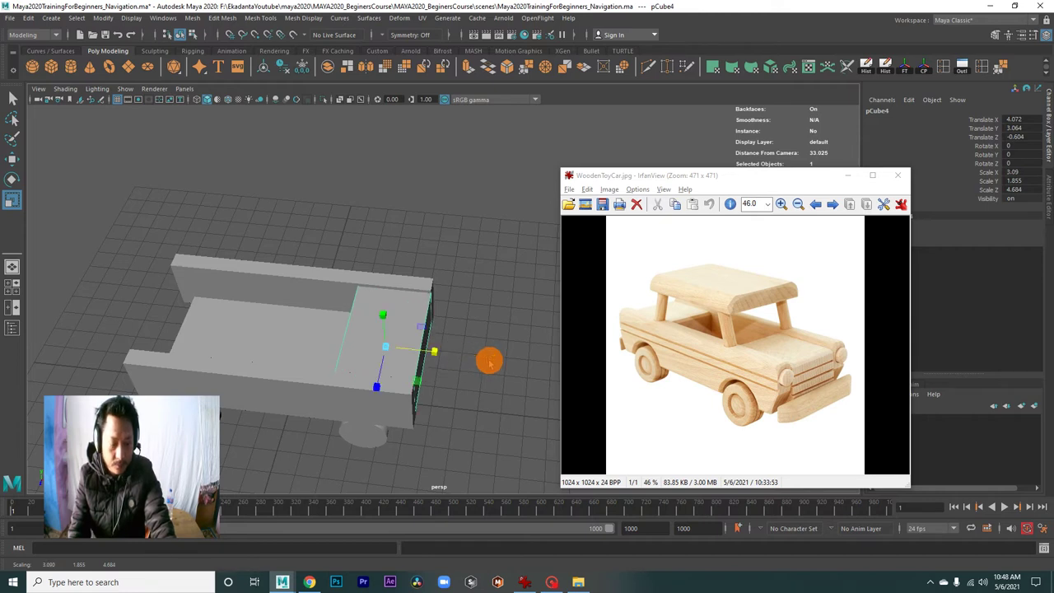
key(w)
drag(439, 355, 420, 354)
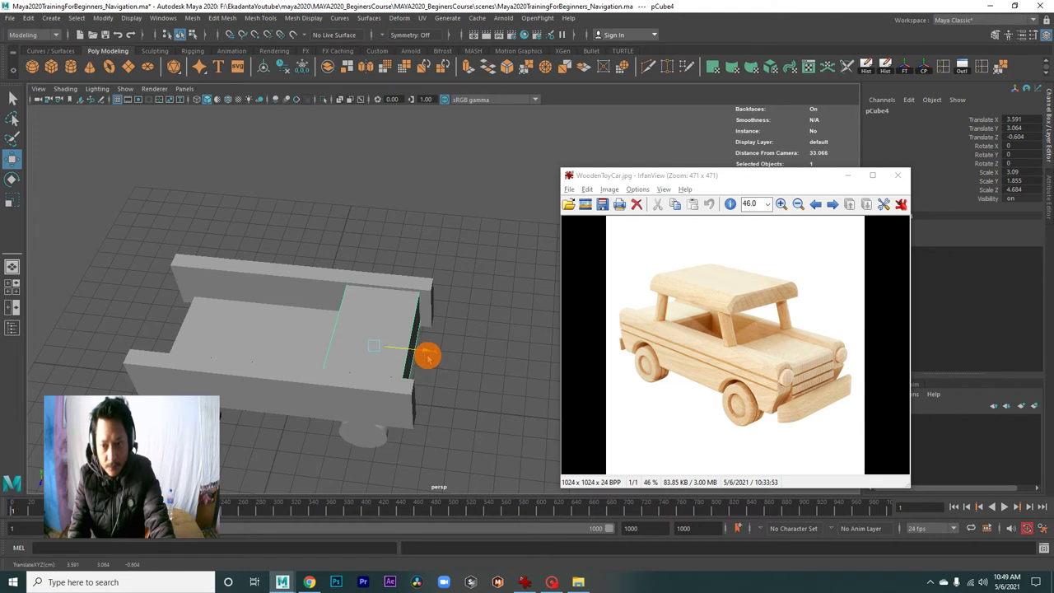
click(478, 379)
mouse_move(478, 381)
alt+mouse_down()
mouse_move(296, 311)
mouse_move(353, 318)
mouse_move(400, 353)
mouse_move(287, 319)
alt+mouse_up()
click(341, 335)
Duplicate the crossbar with Ctrl+D so a matching block sits at the body's other end.
key(ctrl+d)
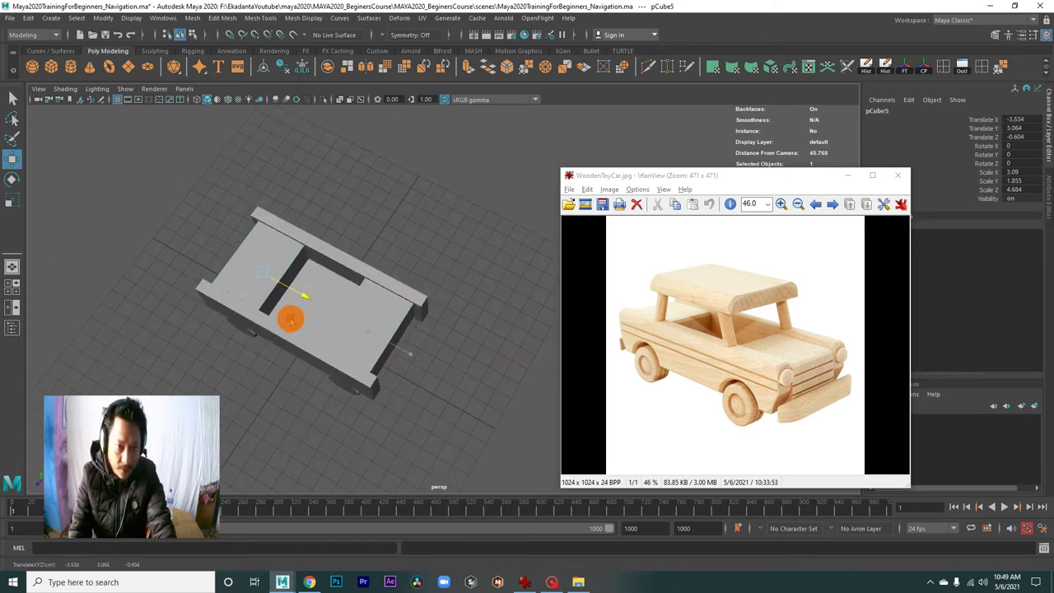
click(439, 379)
mouse_move(447, 393)
alt+mouse_down()
mouse_move(370, 355)
mouse_move(294, 360)
mouse_move(318, 332)
mouse_move(365, 325)
mouse_move(337, 307)
mouse_move(256, 344)
mouse_move(352, 376)
mouse_move(393, 370)
mouse_move(393, 332)
mouse_move(315, 337)
mouse_move(353, 370)
mouse_move(401, 375)
alt+mouse_up()
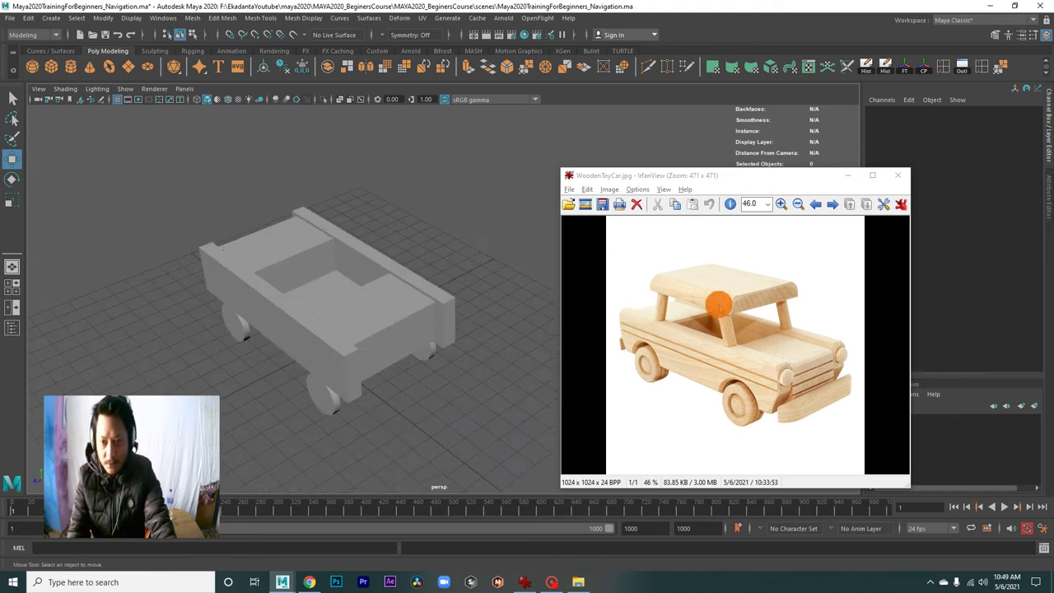
mouse_move(426, 362)
alt+mouse_down()
mouse_move(434, 370)
mouse_move(186, 251)
alt+mouse_up()
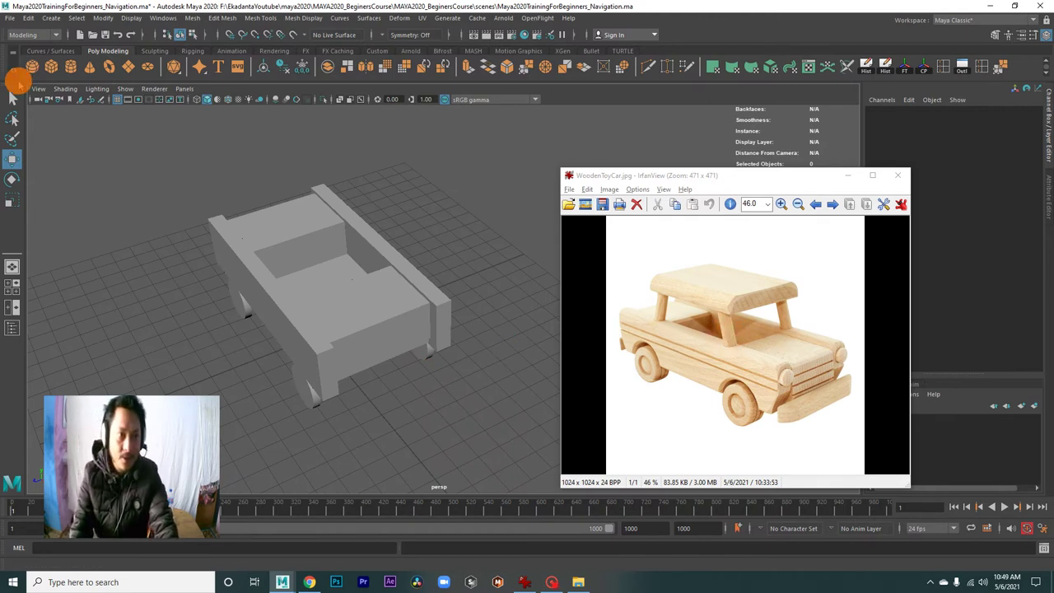
Add a polygon cylinder and lift it up onto the car body.
click(70, 66)
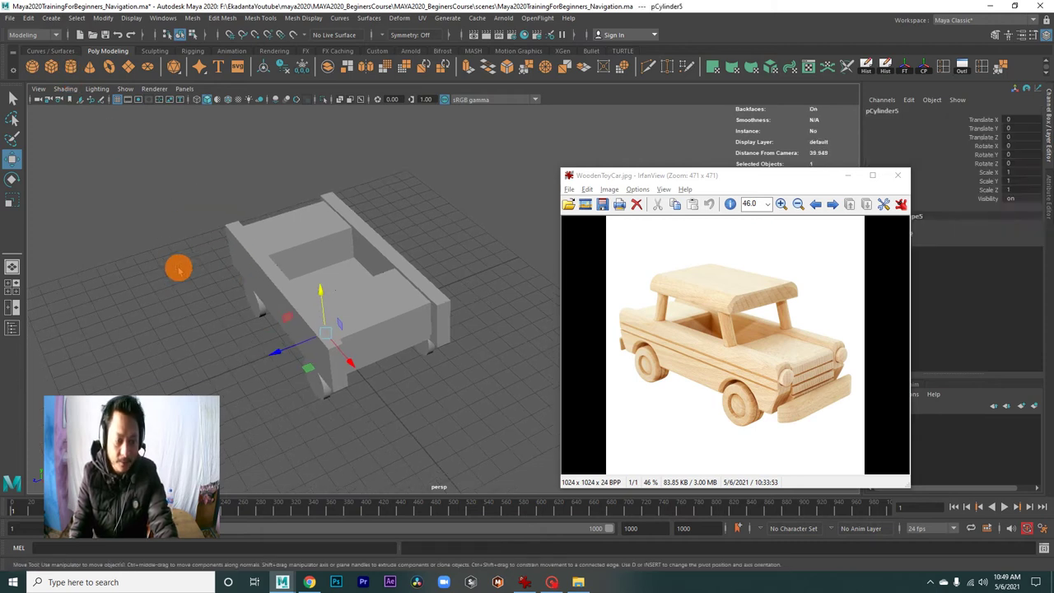
drag(313, 294, 318, 293)
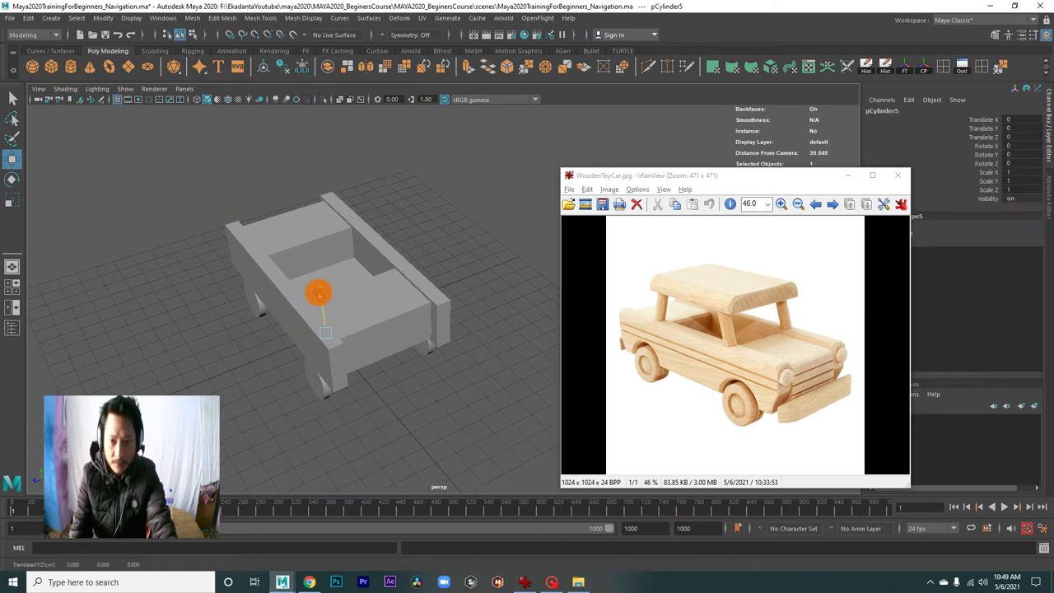
drag(308, 249, 308, 206)
mouse_move(339, 272)
alt+mouse_down()
mouse_move(321, 305)
mouse_move(395, 338)
alt+mouse_up()
Shrink the cylinder uniformly, then stretch it taller.
key(r)
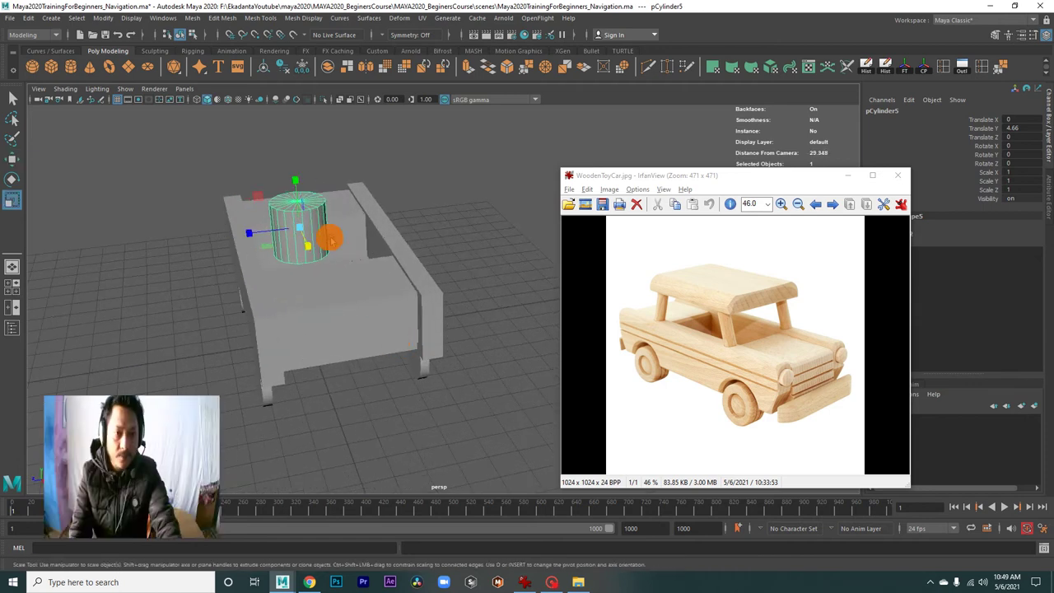
drag(299, 229, 278, 231)
mouse_move(296, 188)
mouse_down()
mouse_move(290, 137)
mouse_move(311, 264)
mouse_move(271, 252)
mouse_move(273, 278)
mouse_move(305, 280)
mouse_move(381, 334)
mouse_up()
drag(299, 206, 300, 196)
mouse_move(340, 265)
alt+mouse_down()
mouse_move(294, 266)
mouse_move(302, 296)
mouse_move(306, 288)
mouse_move(252, 259)
mouse_move(217, 270)
alt+mouse_up()
Make the cylinder thinner and shorter.
key(w)
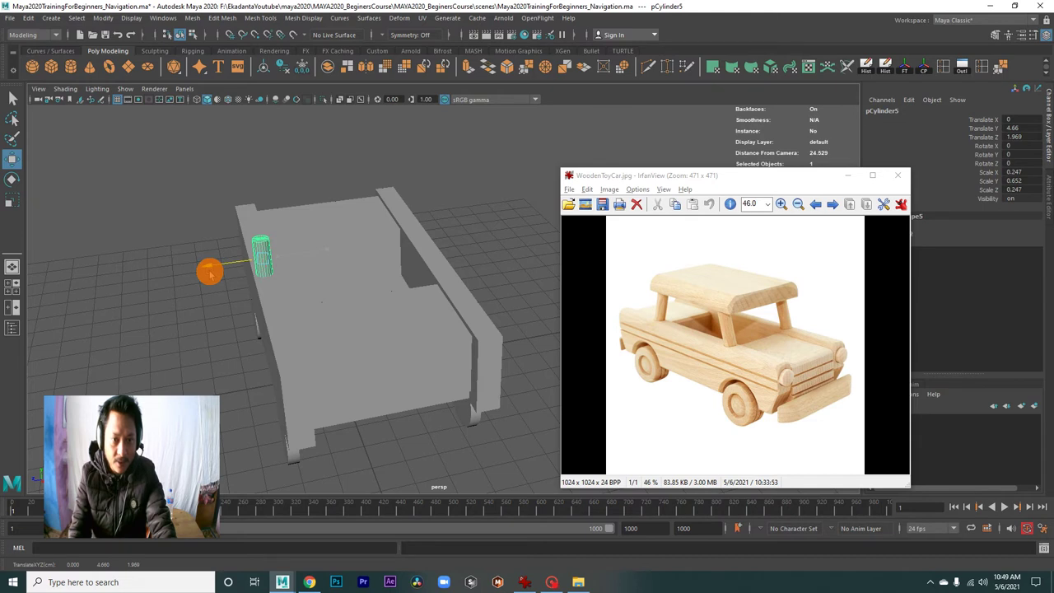
alt+drag(219, 308, 297, 299)
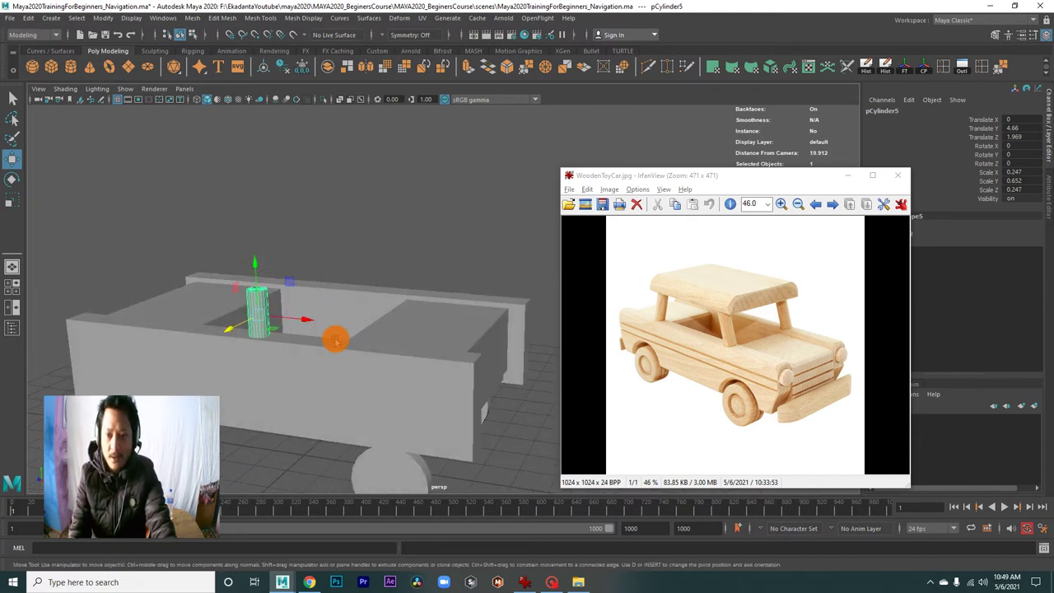
mouse_move(275, 350)
alt+mouse_down()
mouse_move(268, 383)
mouse_move(217, 370)
mouse_move(280, 359)
mouse_move(239, 313)
alt+mouse_up()
key(r)
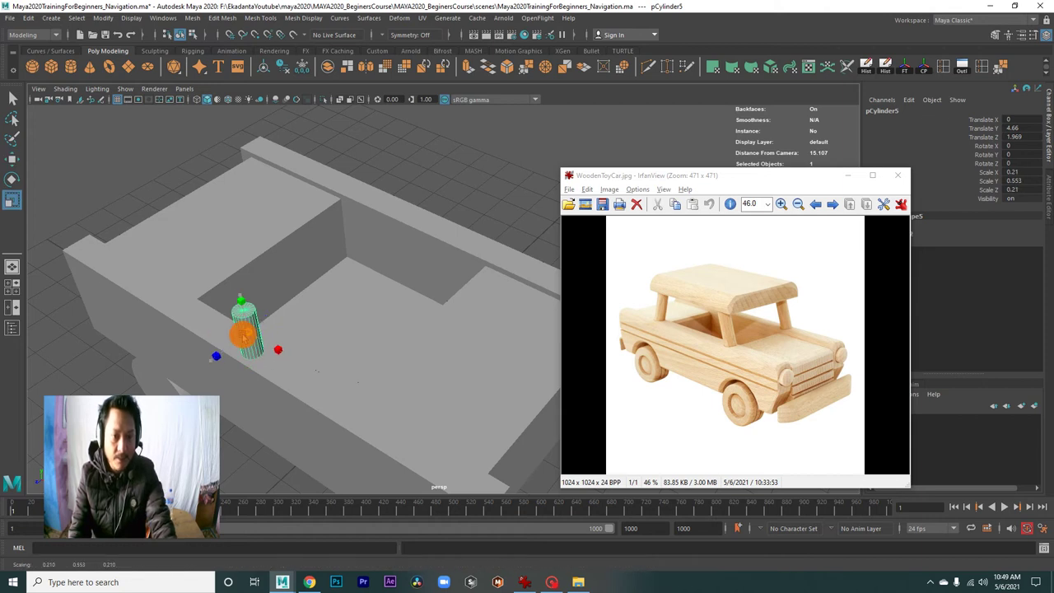
mouse_move(272, 358)
alt+mouse_down()
mouse_move(295, 340)
mouse_move(271, 318)
mouse_move(322, 336)
mouse_move(336, 352)
mouse_move(284, 327)
mouse_move(345, 372)
mouse_move(452, 372)
mouse_move(277, 337)
alt+mouse_up()
key(w)
scroll(377, 384, down, 2)
alt+right_drag(277, 337, 372, 381)
Tilt the cylinder slightly about Z and stretch it to 0.203 × 0.62 × 0.203.
key(e)
mouse_move(373, 384)
alt+mouse_down()
mouse_move(250, 349)
mouse_move(285, 337)
alt+mouse_up()
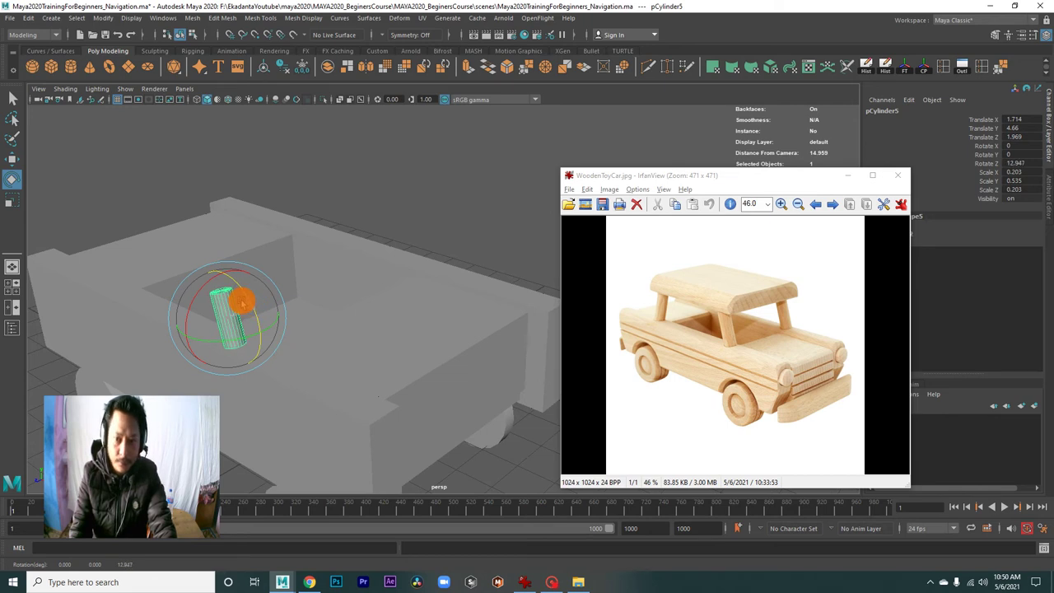
mouse_move(240, 303)
alt+mouse_down()
mouse_move(283, 346)
mouse_move(294, 334)
alt+mouse_up()
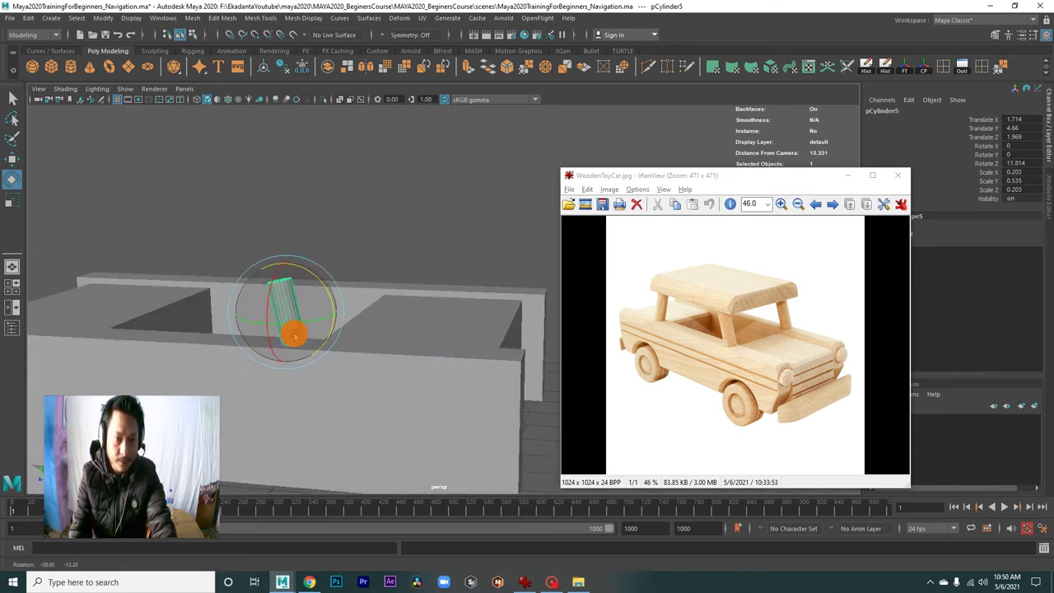
key(r)
drag(273, 267, 271, 263)
Reselect the cylinder pillar and zoom in close to inspect it.
click(383, 273)
mouse_move(383, 273)
alt+mouse_down()
mouse_move(266, 299)
mouse_move(264, 316)
mouse_move(271, 341)
mouse_move(330, 348)
mouse_move(338, 369)
mouse_move(412, 348)
mouse_move(447, 376)
mouse_move(384, 370)
alt+mouse_up()
click(263, 316)
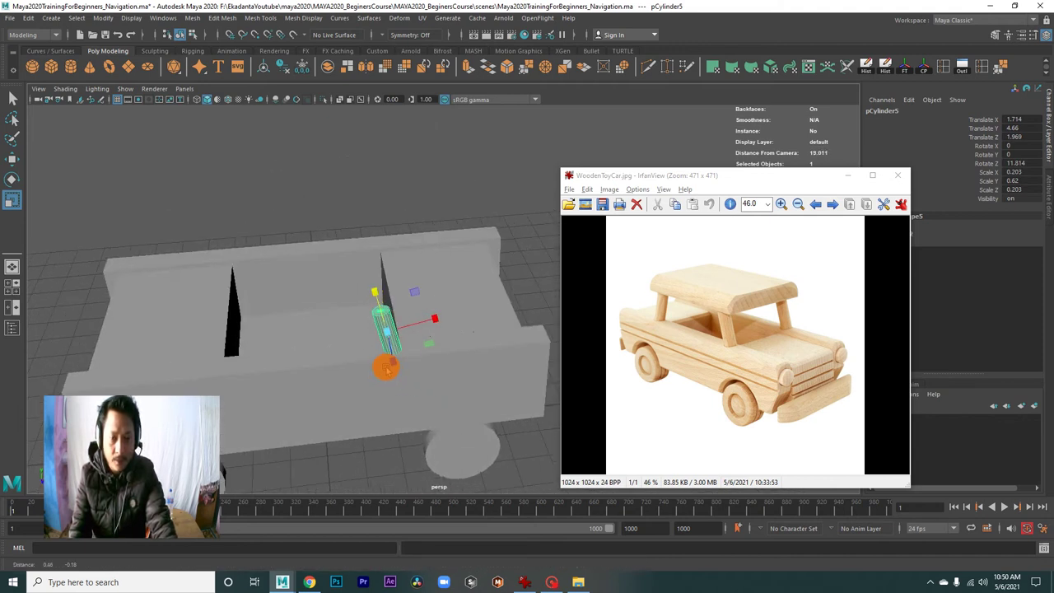
alt+right_drag(384, 370, 464, 376)
alt+drag(464, 376, 283, 365)
mouse_move(283, 364)
alt+right_down()
mouse_move(351, 373)
mouse_move(307, 355)
alt+right_up()
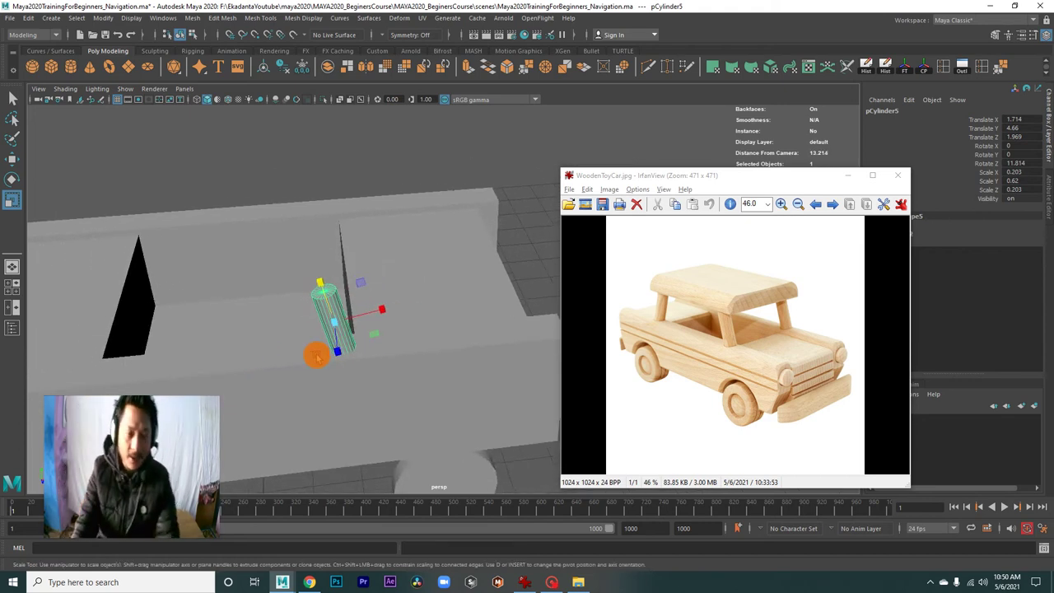
alt+drag(369, 367, 354, 355)
alt+middle_drag(354, 354, 380, 337)
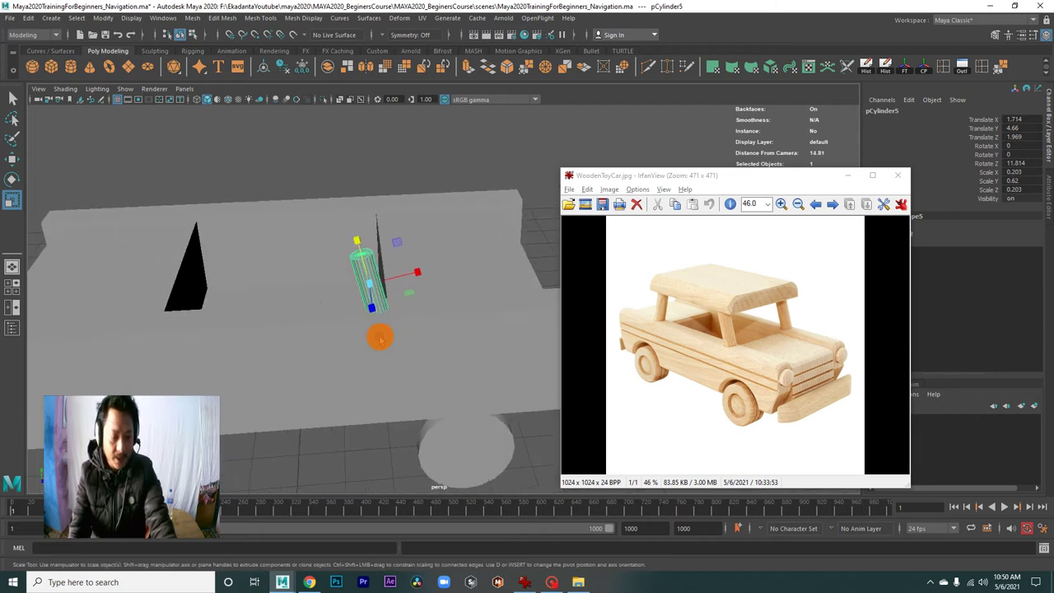
Move the copied pillar to the cabin's other end and tilt it the opposite way, about -17° Z.
alt+drag(378, 347, 360, 341)
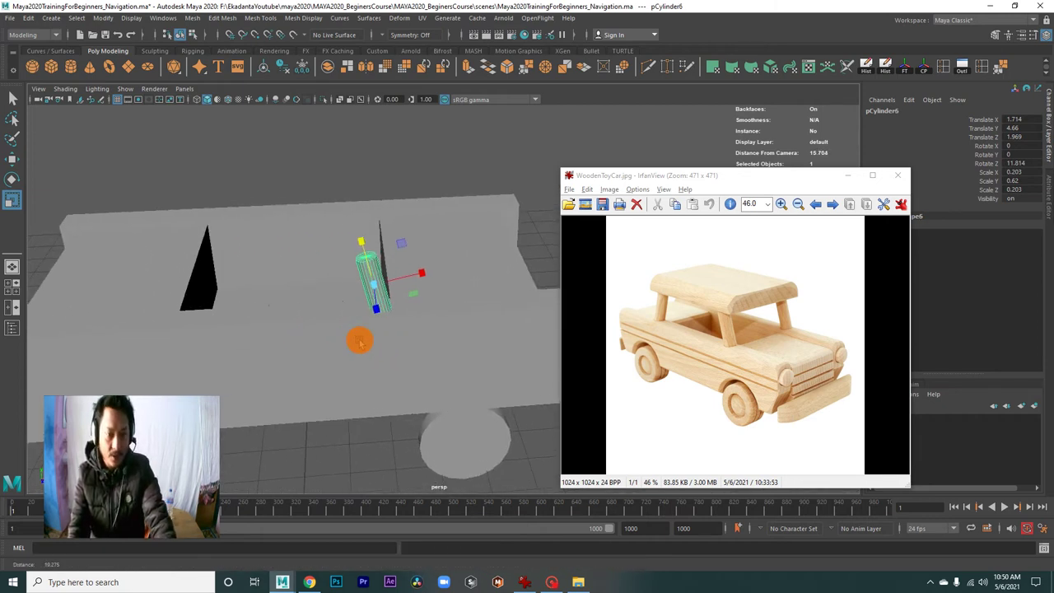
key(w)
drag(425, 285, 204, 301)
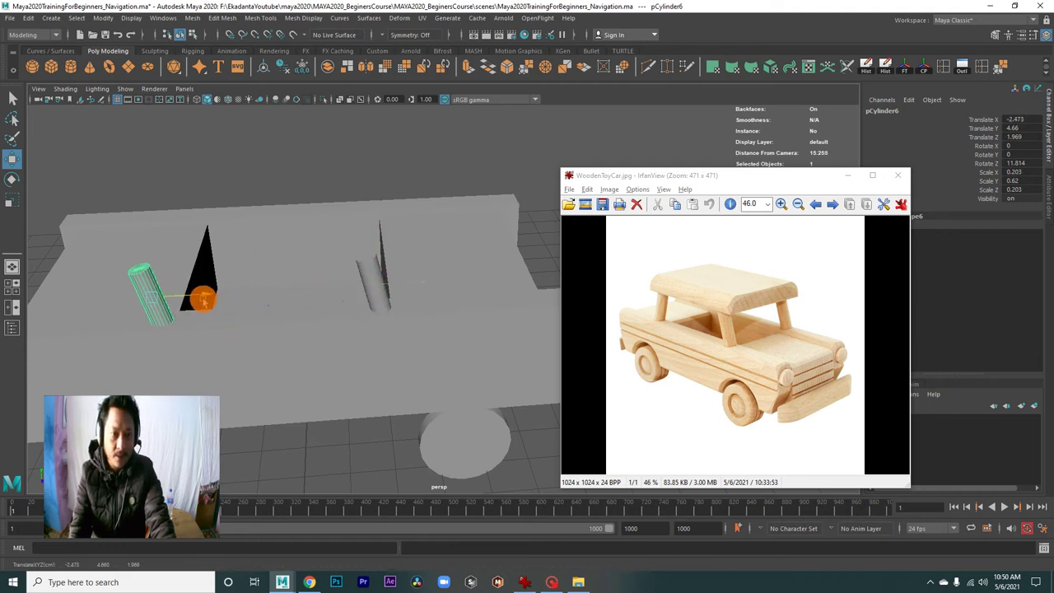
alt+drag(235, 334, 241, 333)
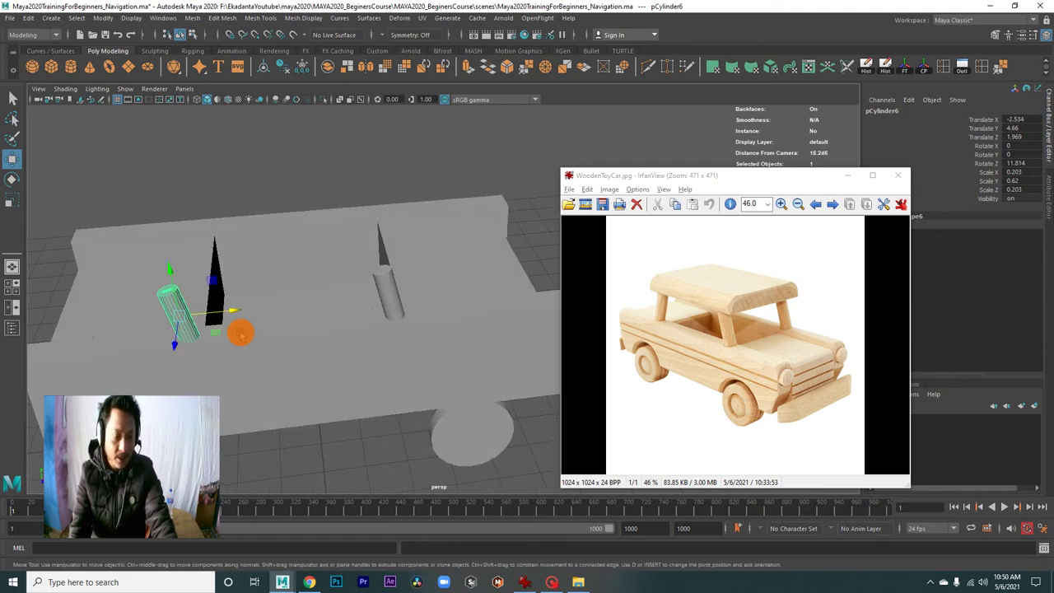
key(e)
click(205, 283)
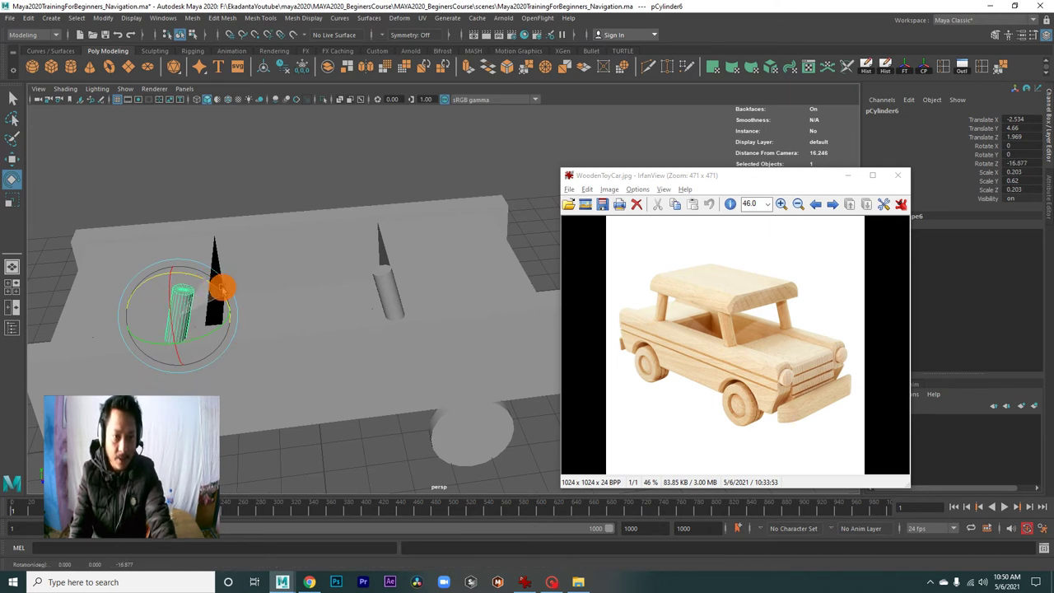
mouse_move(328, 277)
alt+mouse_down()
mouse_move(301, 263)
mouse_move(332, 252)
mouse_move(357, 268)
mouse_move(310, 268)
alt+mouse_up()
Select both pillars and duplicate them for the car's other side.
click(312, 189)
mouse_move(341, 302)
alt+mouse_down()
mouse_move(273, 316)
mouse_move(289, 301)
mouse_move(238, 353)
mouse_move(341, 371)
mouse_move(174, 333)
mouse_move(275, 344)
mouse_move(310, 365)
alt+mouse_up()
click(313, 302)
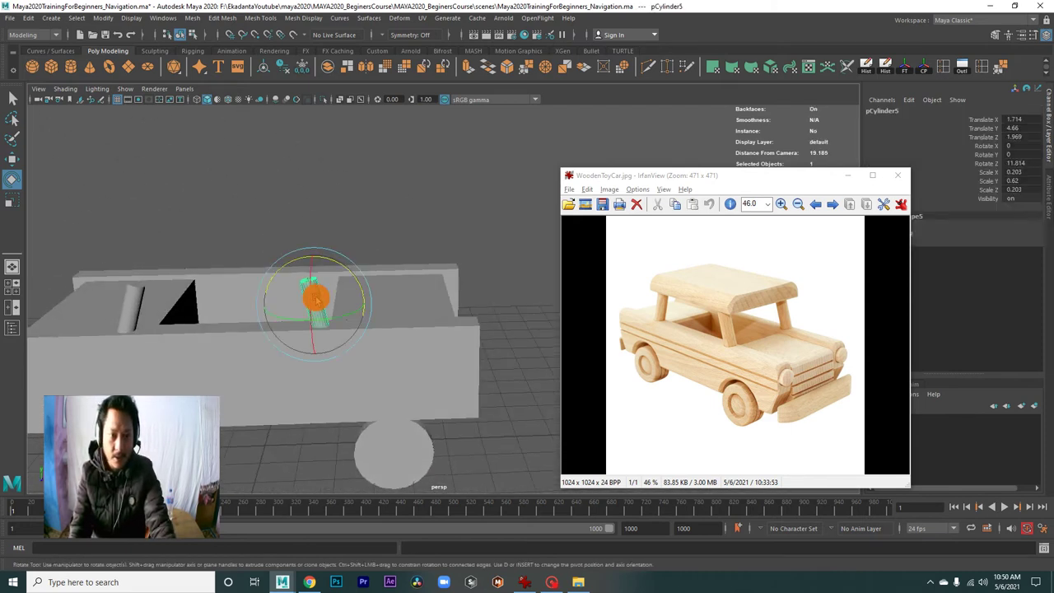
shift+click(123, 307)
mouse_move(151, 306)
alt+mouse_down()
mouse_move(247, 348)
mouse_move(306, 401)
alt+mouse_up()
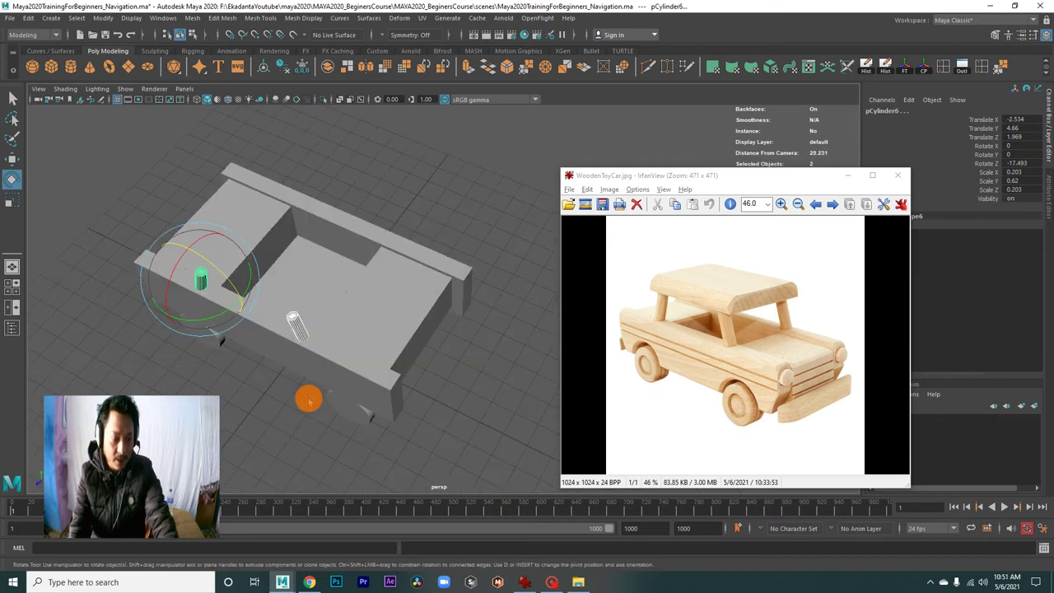
key(w)
mouse_move(375, 414)
alt+mouse_down()
mouse_move(263, 377)
mouse_move(266, 388)
mouse_move(325, 387)
alt+mouse_up()
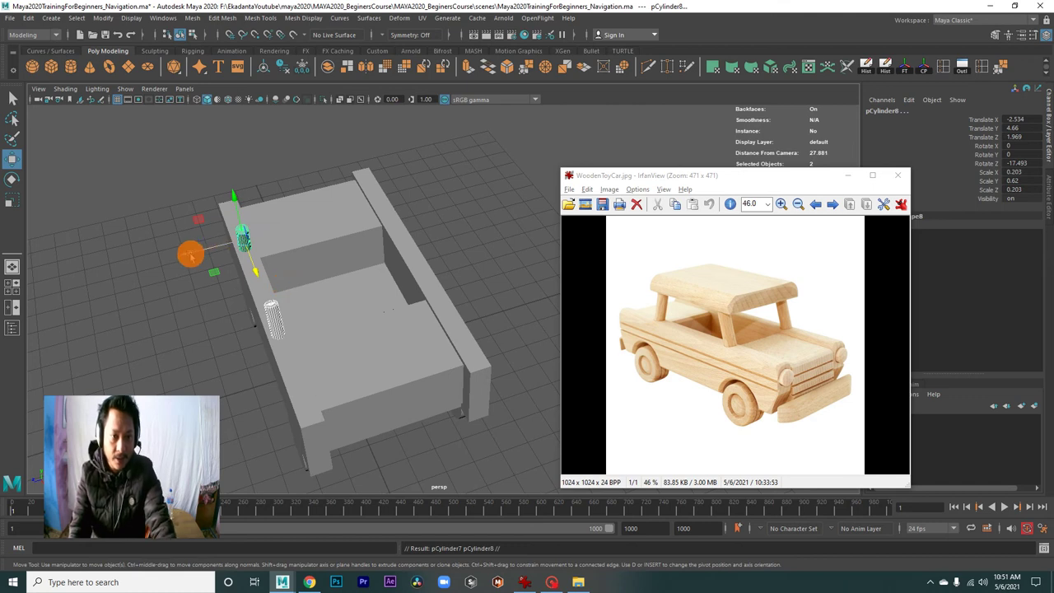
Slide the copied pillars along Z to the car's far side.
drag(190, 254, 346, 268)
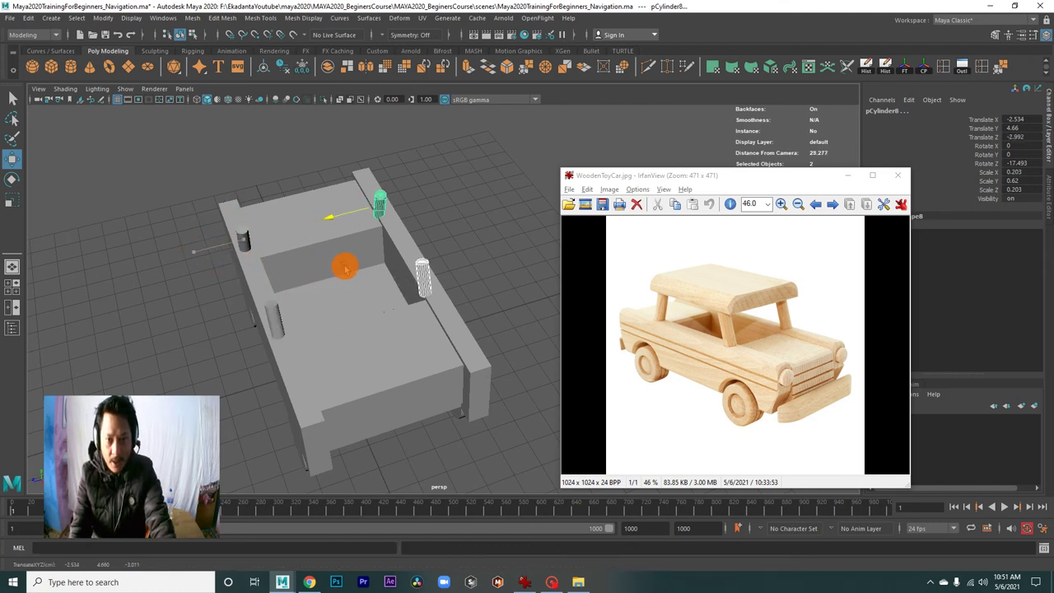
drag(351, 273, 353, 272)
click(482, 255)
mouse_move(482, 256)
alt+mouse_down()
mouse_move(468, 289)
mouse_move(329, 322)
mouse_move(423, 306)
mouse_move(458, 369)
mouse_move(395, 302)
mouse_move(372, 291)
mouse_move(388, 293)
alt+mouse_up()
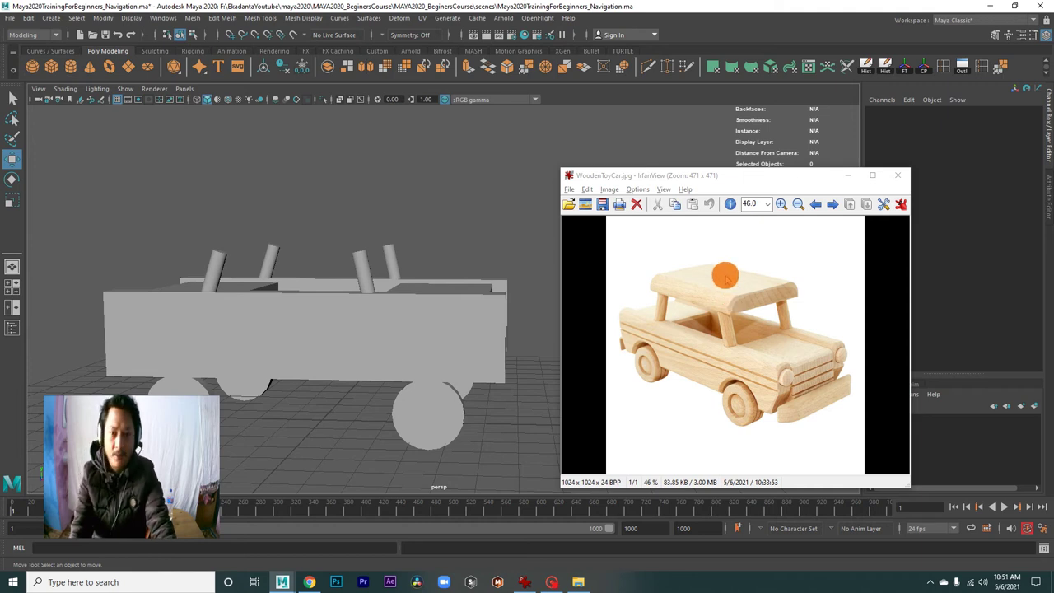
mouse_move(445, 247)
alt+mouse_down()
mouse_move(387, 200)
mouse_move(327, 202)
mouse_move(364, 222)
alt+mouse_up()
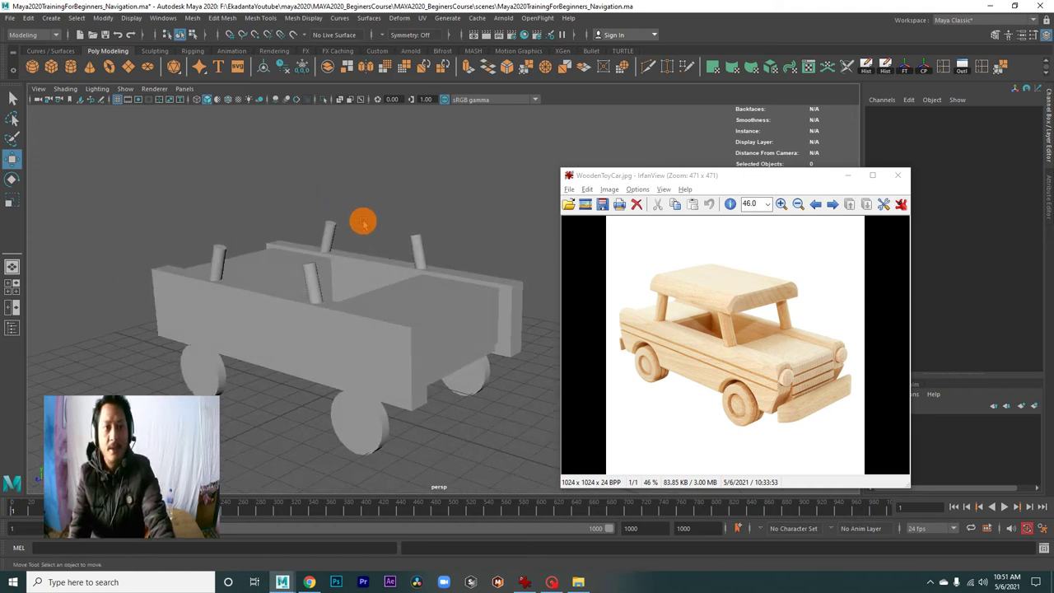
Add a new cube, lift it above the pillars and widen it along X.
click(51, 68)
alt+drag(369, 294, 330, 278)
mouse_move(330, 341)
mouse_down()
mouse_move(294, 184)
mouse_move(301, 236)
mouse_move(436, 283)
mouse_move(319, 282)
mouse_move(500, 336)
mouse_move(402, 307)
mouse_move(432, 311)
mouse_move(301, 334)
mouse_up()
key(r)
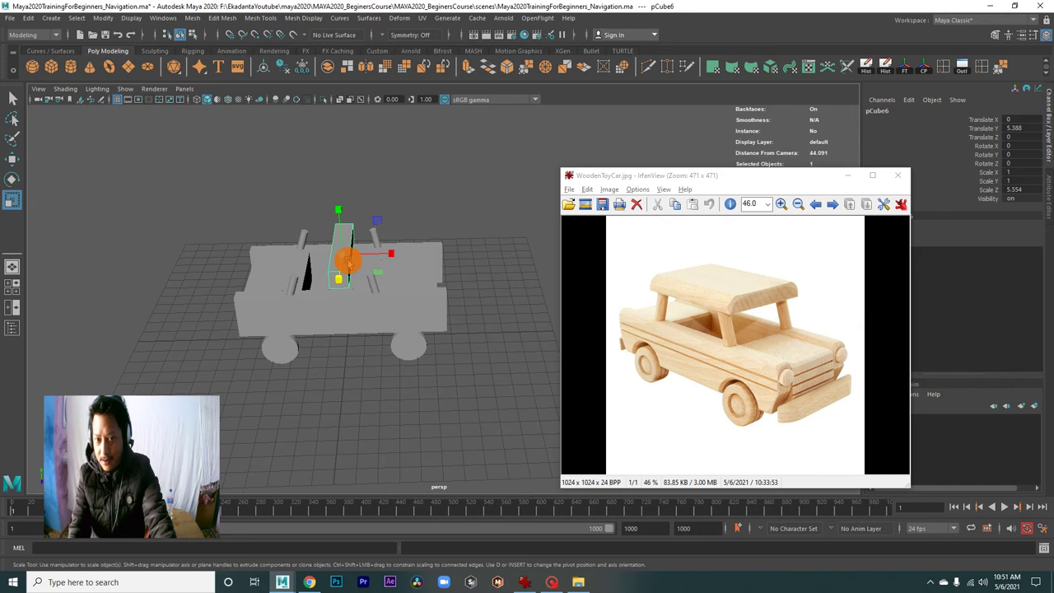
drag(390, 257, 470, 261)
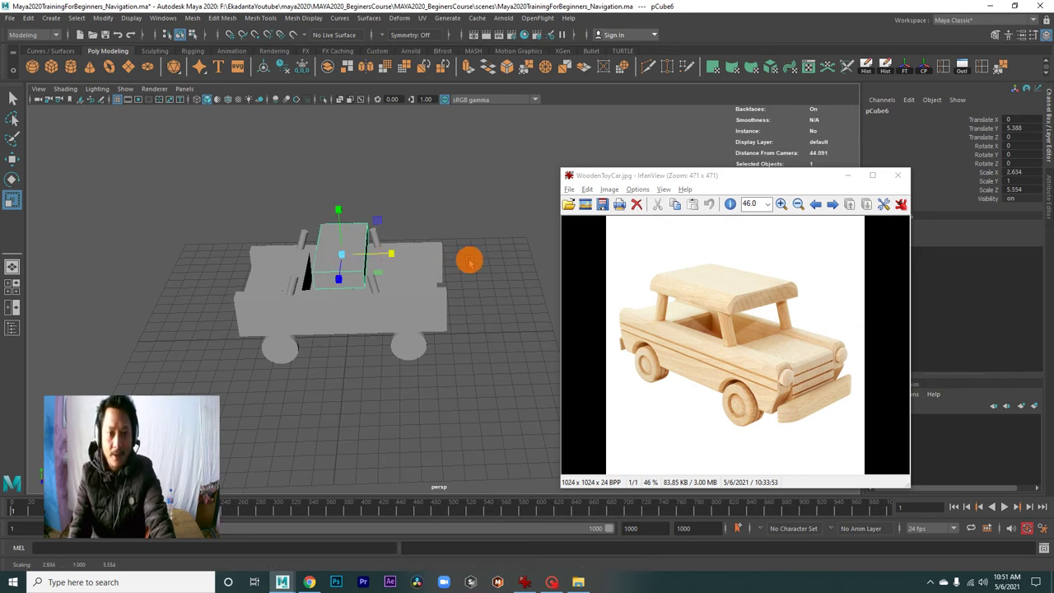
drag(390, 254, 421, 254)
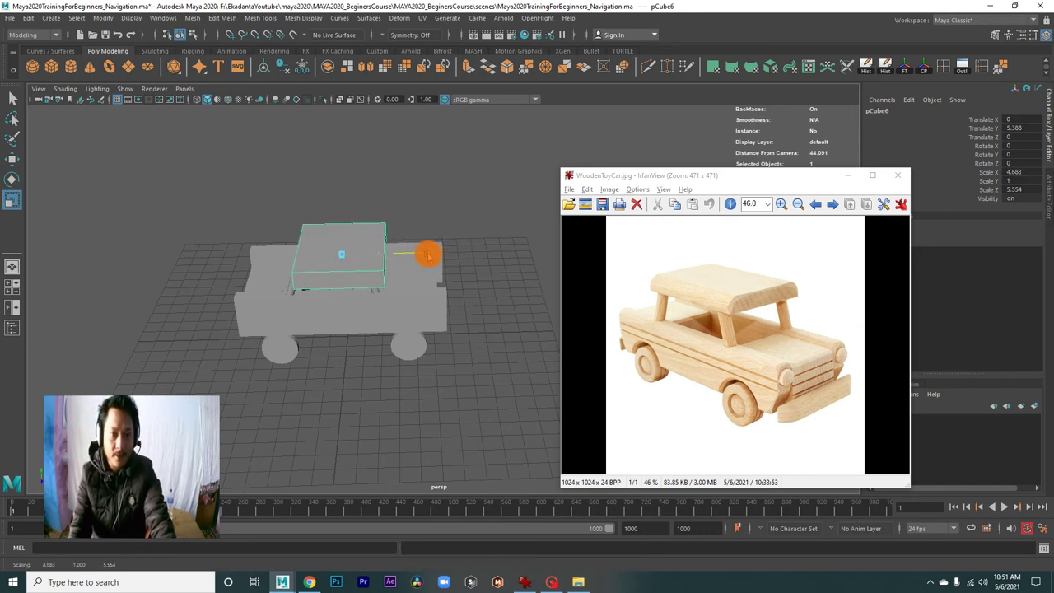
Nudge the slab along X, enlarge it slightly and flatten it into a thin roof.
mouse_move(402, 295)
alt+mouse_down()
mouse_move(341, 275)
mouse_move(283, 322)
mouse_move(400, 357)
mouse_move(415, 346)
mouse_move(425, 365)
alt+mouse_up()
key(w)
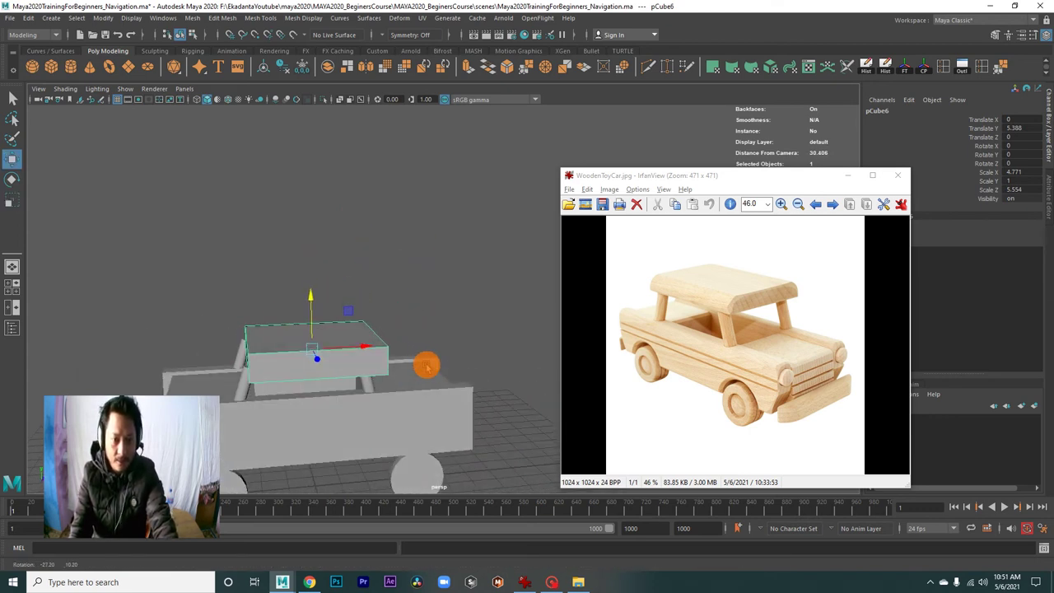
mouse_move(368, 346)
mouse_down()
mouse_move(322, 370)
mouse_move(242, 348)
mouse_move(355, 341)
mouse_move(358, 357)
mouse_move(372, 354)
mouse_up()
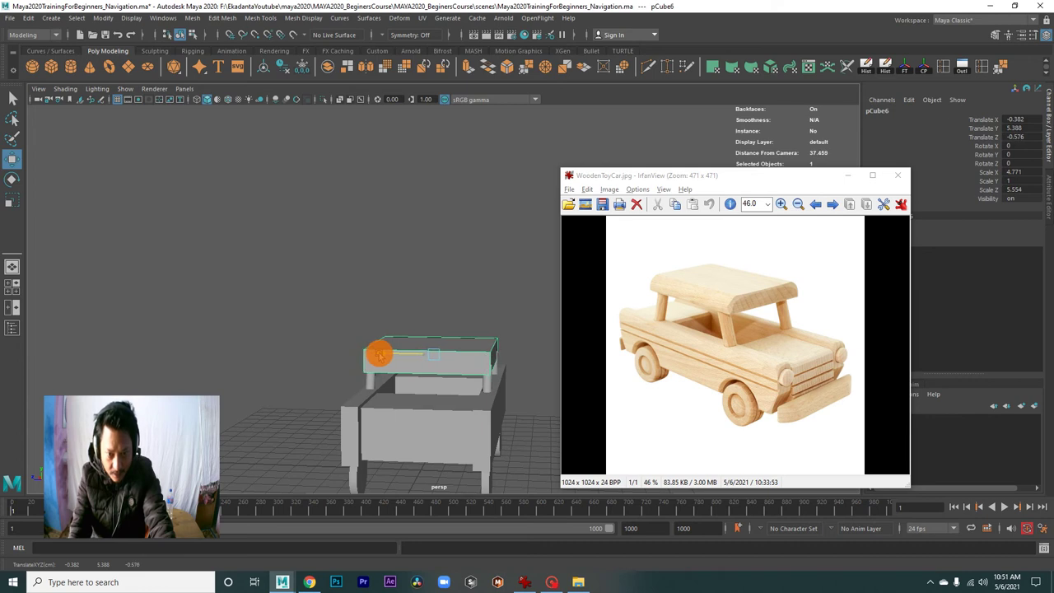
alt+drag(399, 390, 426, 389)
key(r)
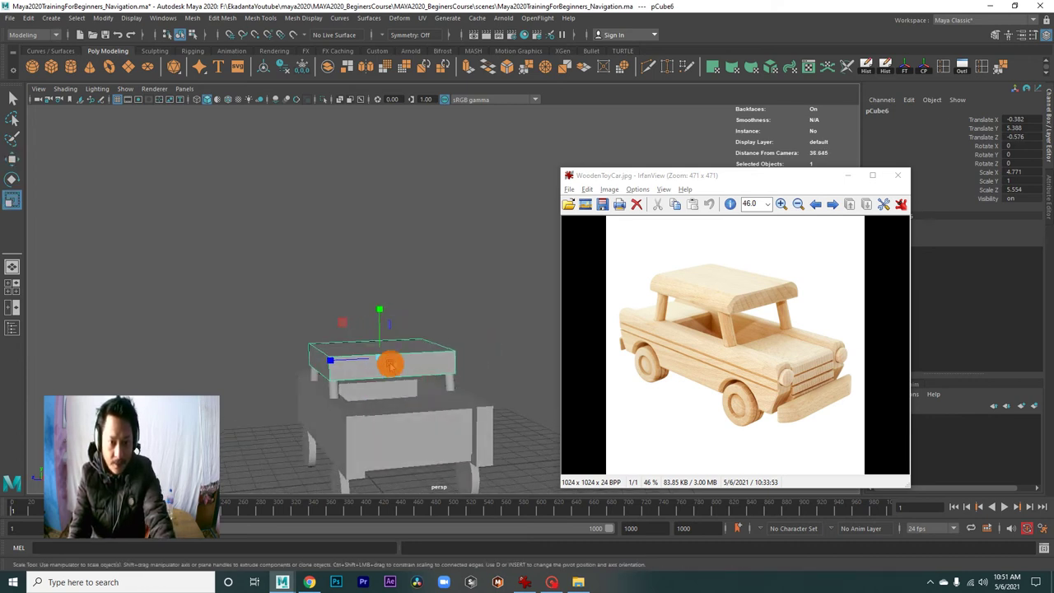
drag(379, 359, 412, 366)
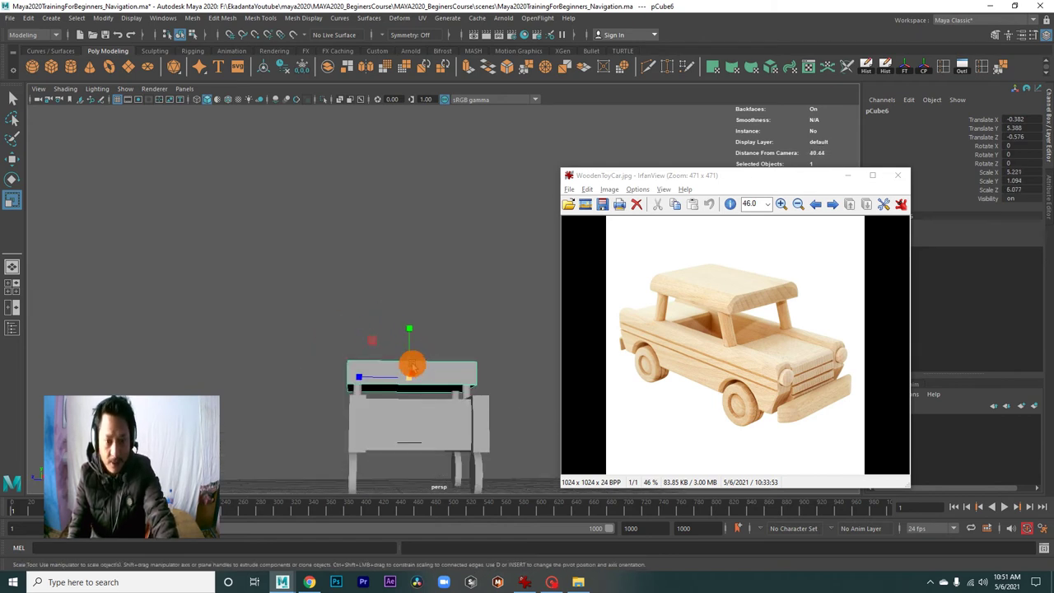
drag(409, 328, 412, 337)
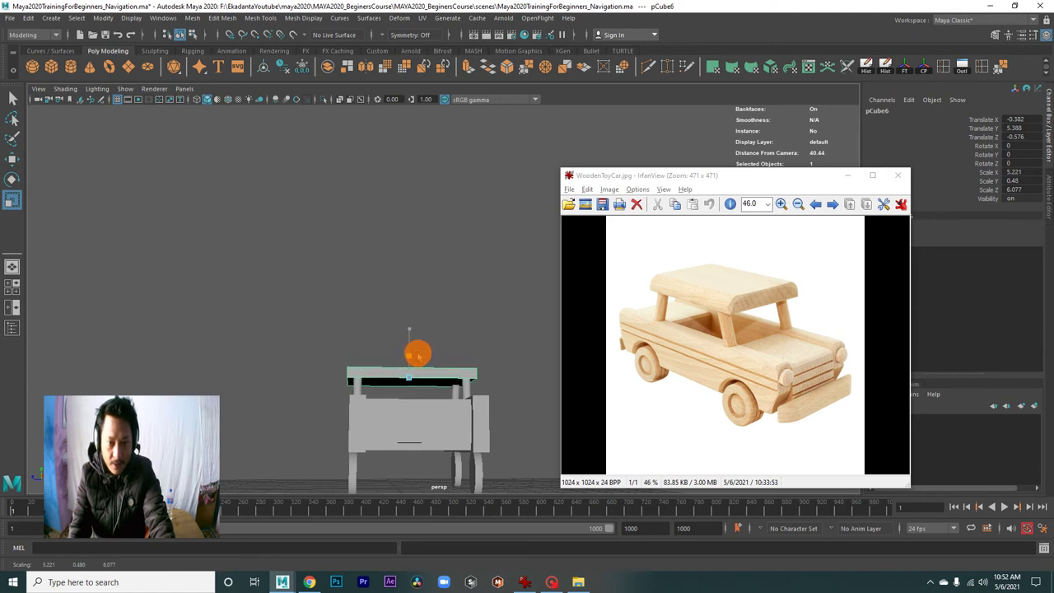
Orbit and zoom around the car to inspect the new roof from several angles.
click(426, 316)
alt+right_drag(426, 315, 338, 287)
alt+drag(338, 287, 437, 365)
alt+right_drag(437, 364, 334, 332)
mouse_move(333, 332)
alt+mouse_down()
mouse_move(384, 365)
mouse_move(311, 346)
mouse_move(287, 287)
mouse_move(275, 305)
mouse_move(245, 266)
mouse_move(301, 322)
mouse_move(236, 305)
alt+mouse_up()
mouse_move(235, 305)
alt+right_down()
mouse_move(270, 328)
mouse_move(242, 331)
alt+right_up()
mouse_move(242, 332)
alt+mouse_down()
mouse_move(312, 342)
mouse_move(302, 360)
mouse_move(317, 330)
alt+mouse_up()
mouse_move(342, 379)
alt+mouse_down()
mouse_move(334, 353)
mouse_move(407, 391)
mouse_move(323, 400)
alt+mouse_up()
Move the bar piece near the car and stretch it longer along Z.
click(350, 354)
key(w)
mouse_move(356, 319)
mouse_down()
mouse_move(358, 300)
mouse_move(401, 343)
mouse_move(439, 347)
mouse_move(439, 358)
mouse_move(370, 377)
mouse_up()
key(r)
mouse_move(318, 329)
mouse_down()
mouse_move(277, 338)
mouse_move(301, 379)
mouse_move(321, 321)
mouse_up()
mouse_move(295, 323)
alt+mouse_down()
mouse_move(266, 346)
mouse_move(327, 363)
mouse_move(354, 304)
mouse_move(348, 281)
alt+mouse_up()
key(w)
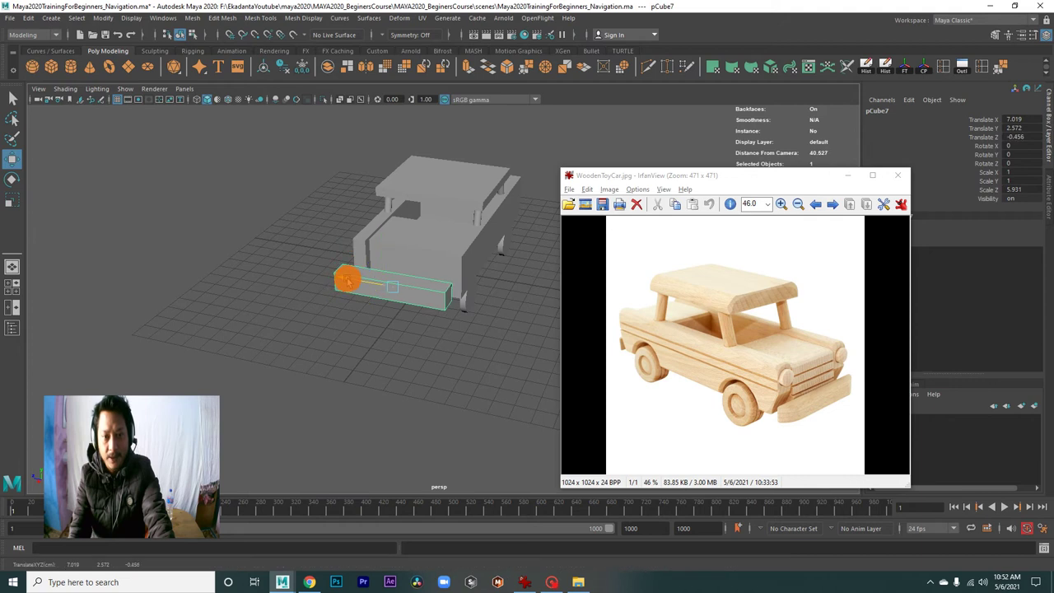
Make the bumper bar thinner along X.
mouse_move(357, 335)
alt+mouse_down()
mouse_move(505, 302)
mouse_move(440, 337)
mouse_move(374, 338)
alt+mouse_up()
mouse_move(373, 338)
alt+right_down()
mouse_move(417, 362)
mouse_move(388, 354)
alt+right_up()
mouse_move(388, 353)
alt+mouse_down()
mouse_move(327, 348)
mouse_move(349, 365)
mouse_move(732, 437)
alt+mouse_up()
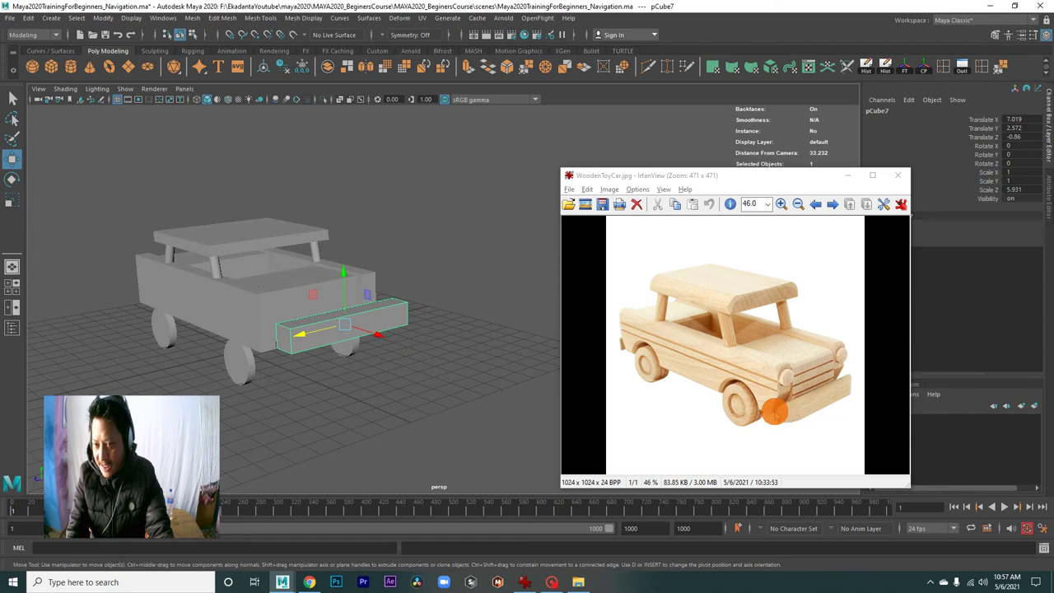
mouse_move(470, 434)
alt+mouse_down()
mouse_move(404, 384)
mouse_move(429, 383)
mouse_move(412, 386)
mouse_move(416, 398)
alt+mouse_up()
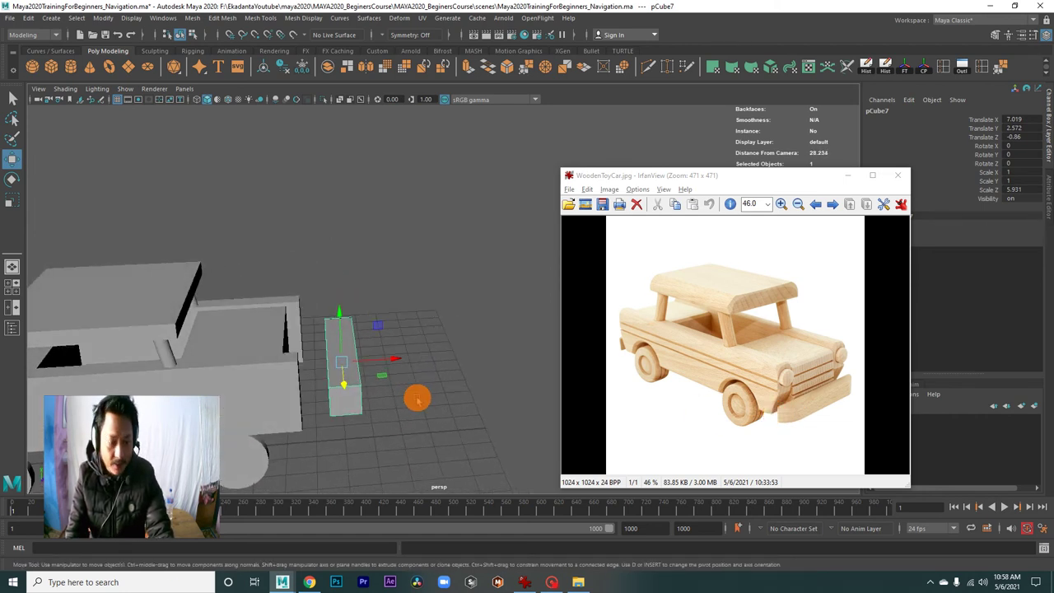
key(r)
mouse_move(394, 362)
mouse_down()
mouse_move(304, 365)
mouse_move(394, 414)
mouse_move(415, 409)
mouse_up()
Slide the bar against the car's nose at Translate X 6.247, Y 2.572.
key(w)
drag(447, 379, 431, 371)
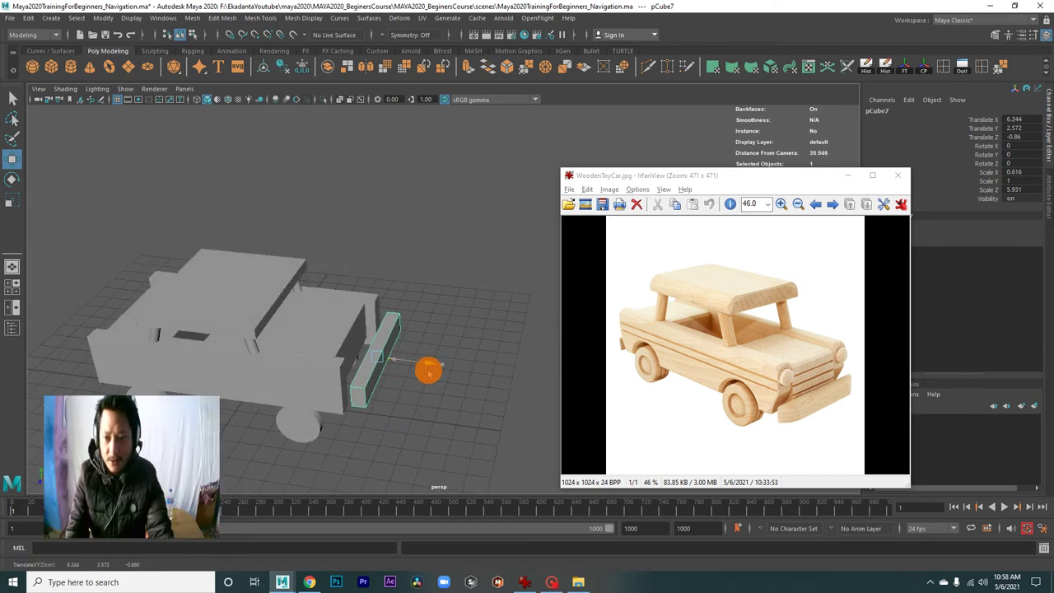
mouse_move(428, 372)
alt+mouse_down()
mouse_move(334, 356)
mouse_move(384, 388)
mouse_move(432, 396)
alt+mouse_up()
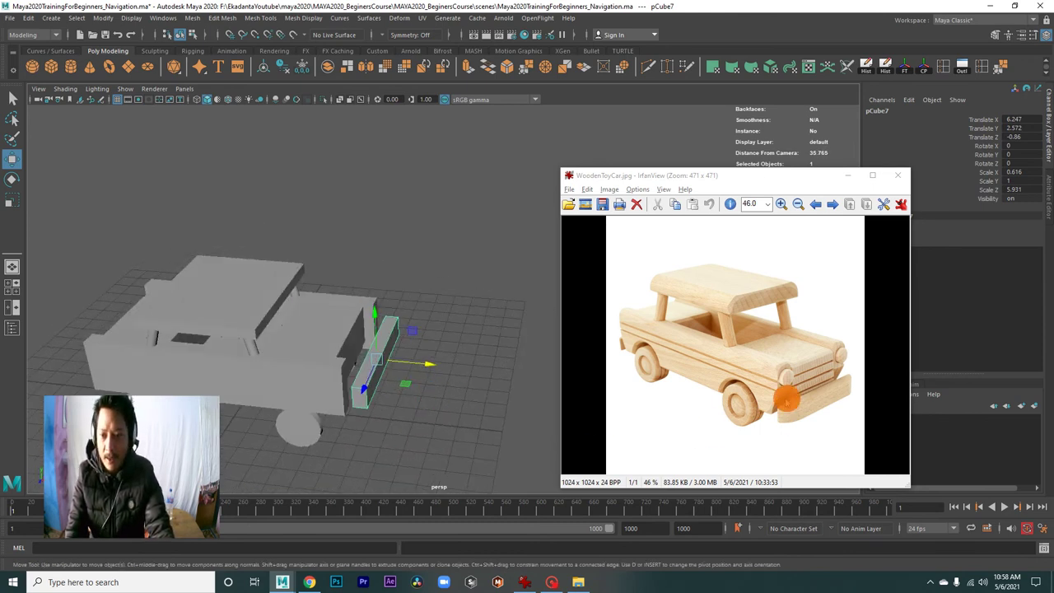
mouse_move(353, 409)
alt+mouse_down()
mouse_move(353, 424)
mouse_move(422, 429)
alt+mouse_up()
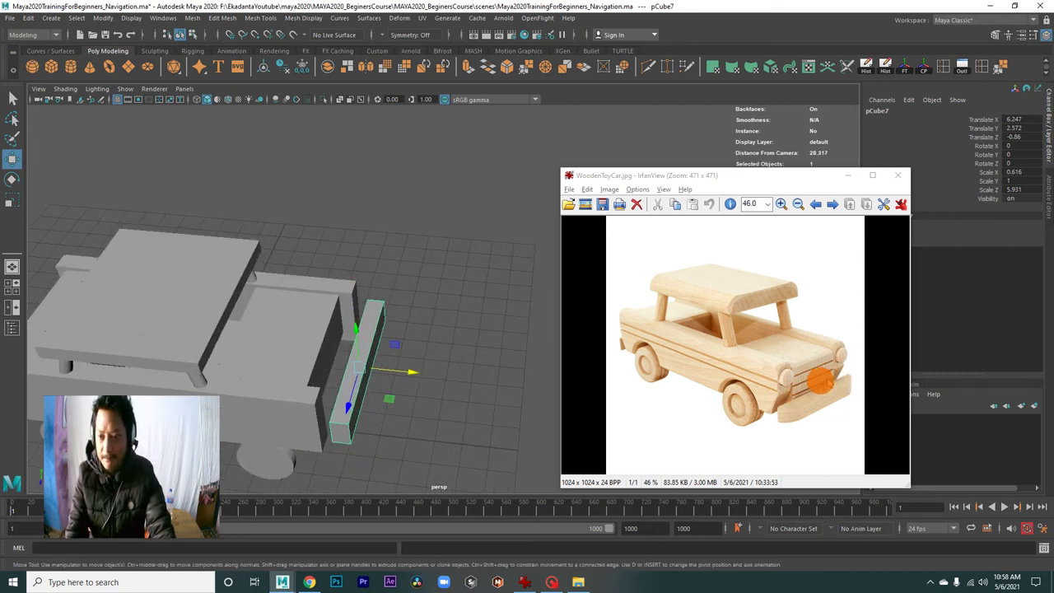
click(71, 67)
Move the new cylinder past the car's front to X 8.838 and shrink it evenly.
alt+drag(306, 211, 404, 278)
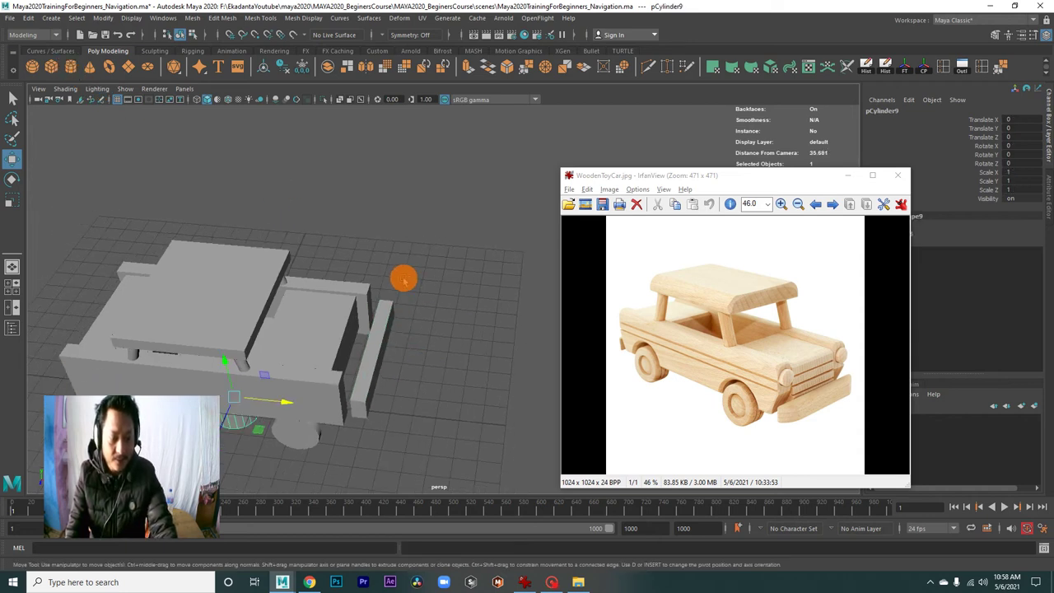
mouse_move(286, 403)
mouse_down()
mouse_move(486, 427)
mouse_move(414, 420)
mouse_move(405, 365)
mouse_move(424, 344)
mouse_move(445, 384)
mouse_up()
key(r)
drag(436, 422, 428, 370)
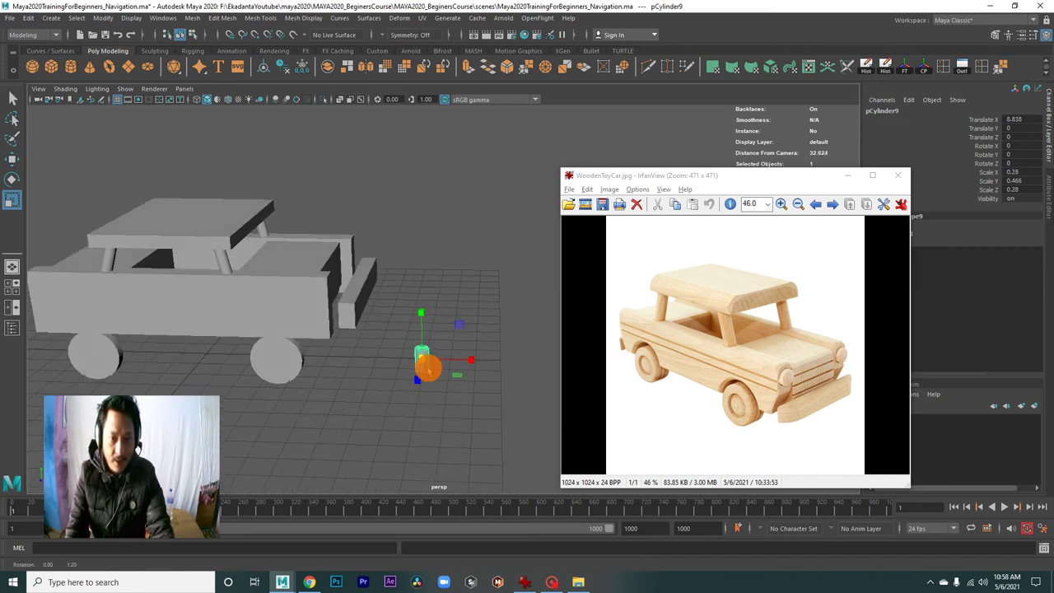
alt+right_drag(428, 369, 459, 397)
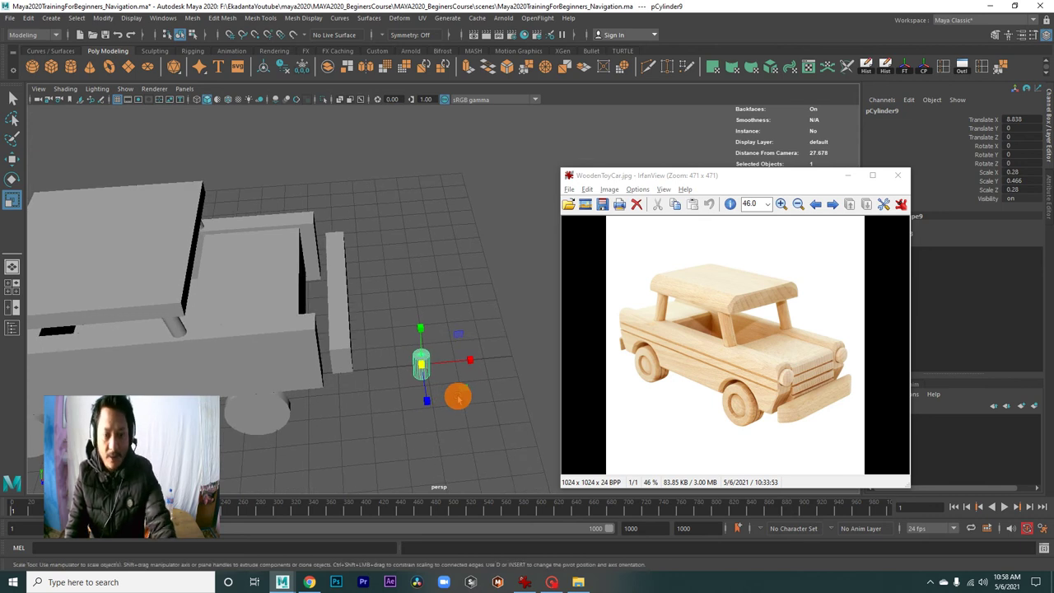
mouse_move(406, 395)
alt+mouse_down()
mouse_move(423, 417)
mouse_move(403, 372)
alt+mouse_up()
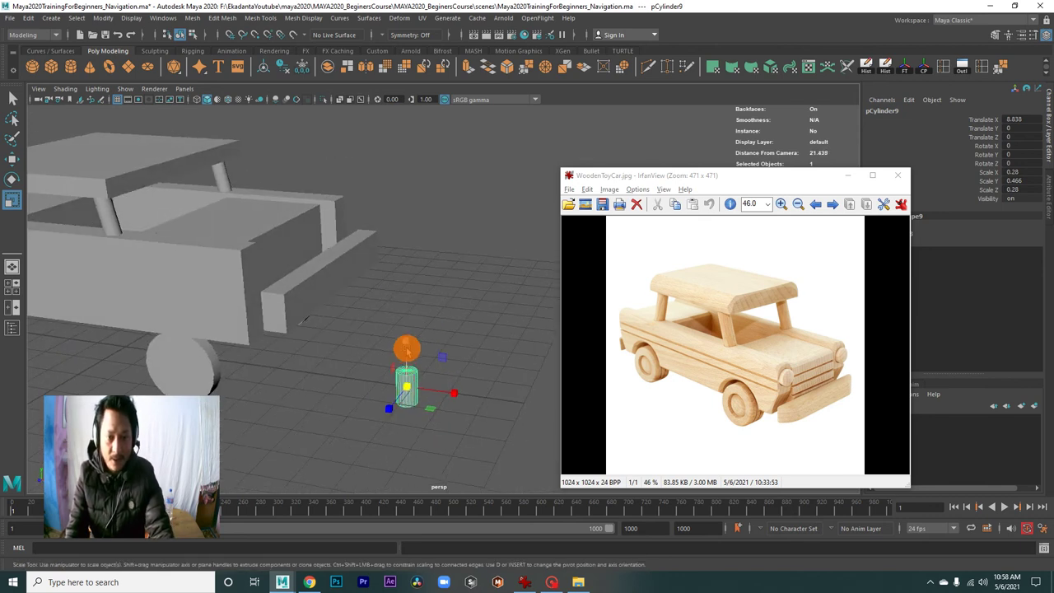
Squash the cylinder to half height and tilt it about -20° on Z.
mouse_move(409, 349)
mouse_down()
mouse_move(410, 362)
mouse_move(457, 397)
mouse_move(412, 393)
mouse_up()
click(457, 398)
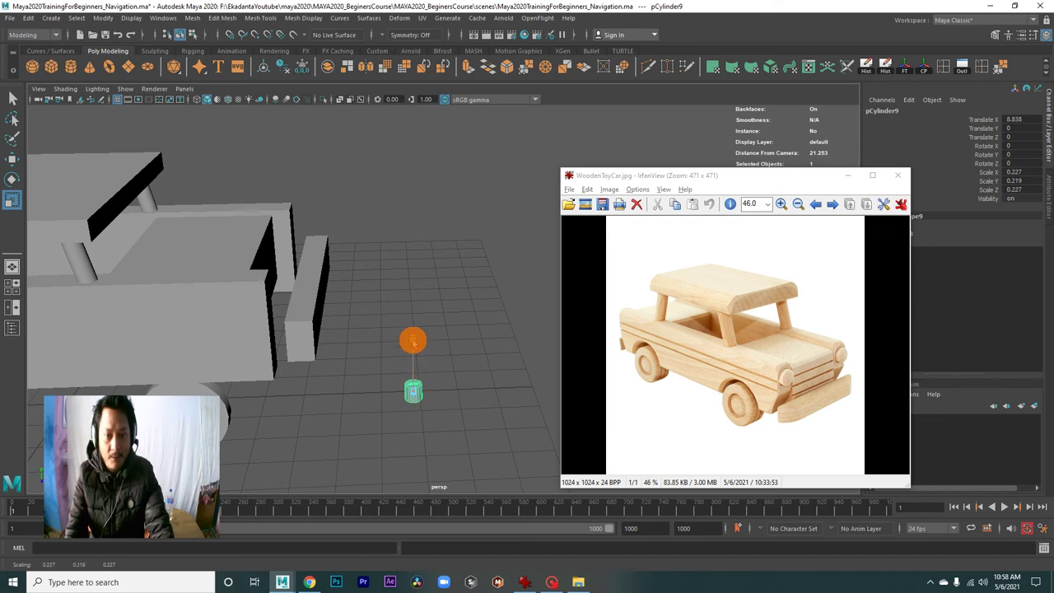
key(w)
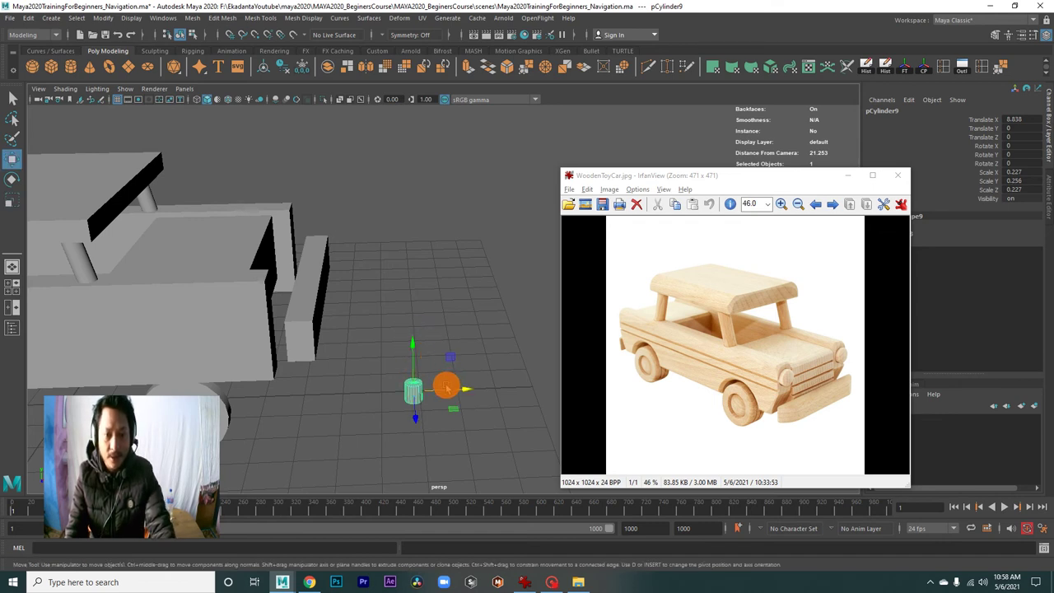
alt+drag(448, 387, 418, 397)
key(e)
drag(426, 354, 439, 357)
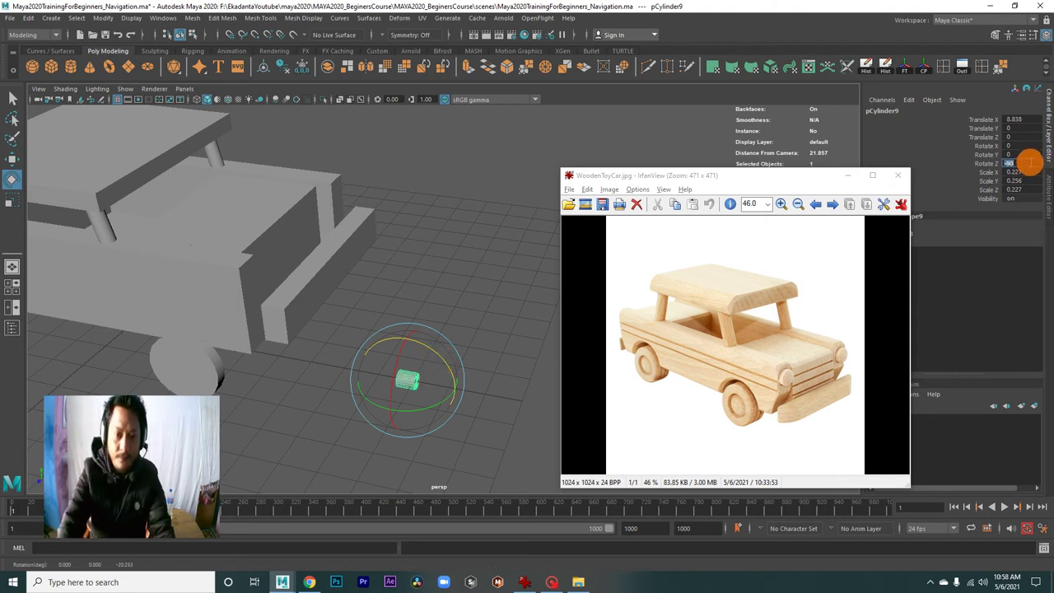
Reselect the small front cylinder and slide it toward the car's front and upward.
click(461, 353)
mouse_move(461, 353)
alt+mouse_down()
mouse_move(450, 371)
mouse_move(357, 372)
mouse_move(306, 412)
mouse_move(318, 358)
mouse_move(273, 412)
alt+mouse_up()
click(421, 374)
key(w)
alt+right_drag(273, 419, 221, 329)
mouse_move(221, 328)
alt+mouse_down()
mouse_move(212, 299)
mouse_move(223, 283)
mouse_move(264, 290)
mouse_move(287, 134)
mouse_move(281, 247)
alt+mouse_up()
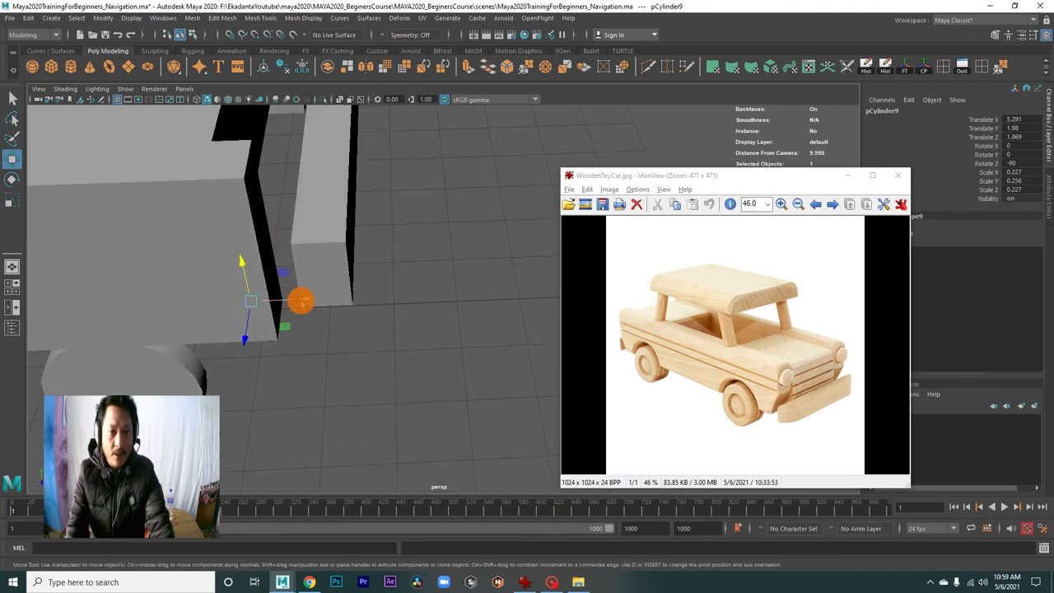
drag(301, 302, 323, 301)
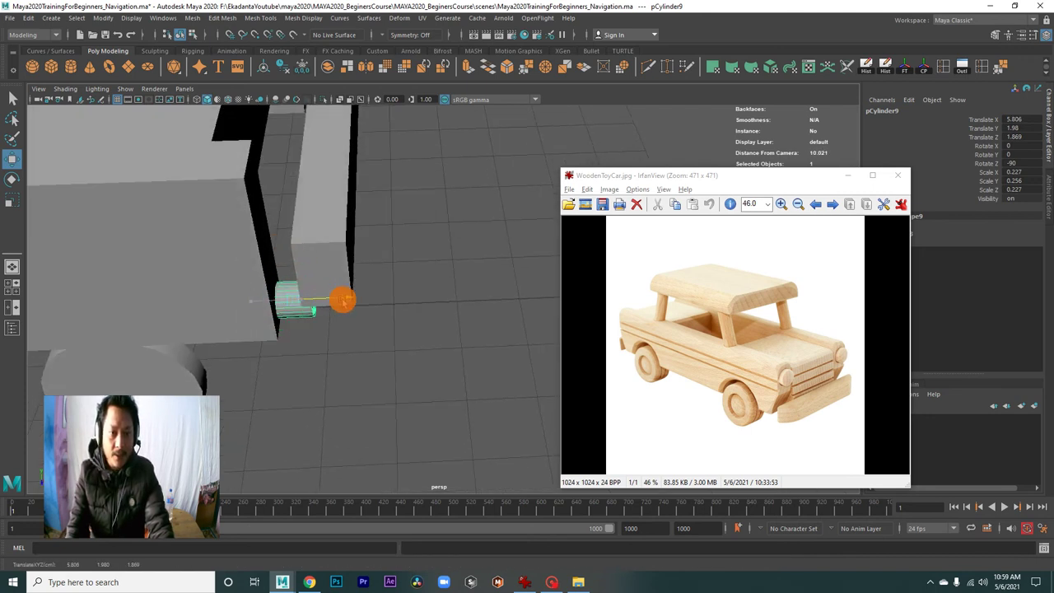
mouse_move(389, 319)
alt+mouse_down()
mouse_move(387, 343)
mouse_move(371, 338)
mouse_move(329, 273)
mouse_move(372, 351)
alt+mouse_up()
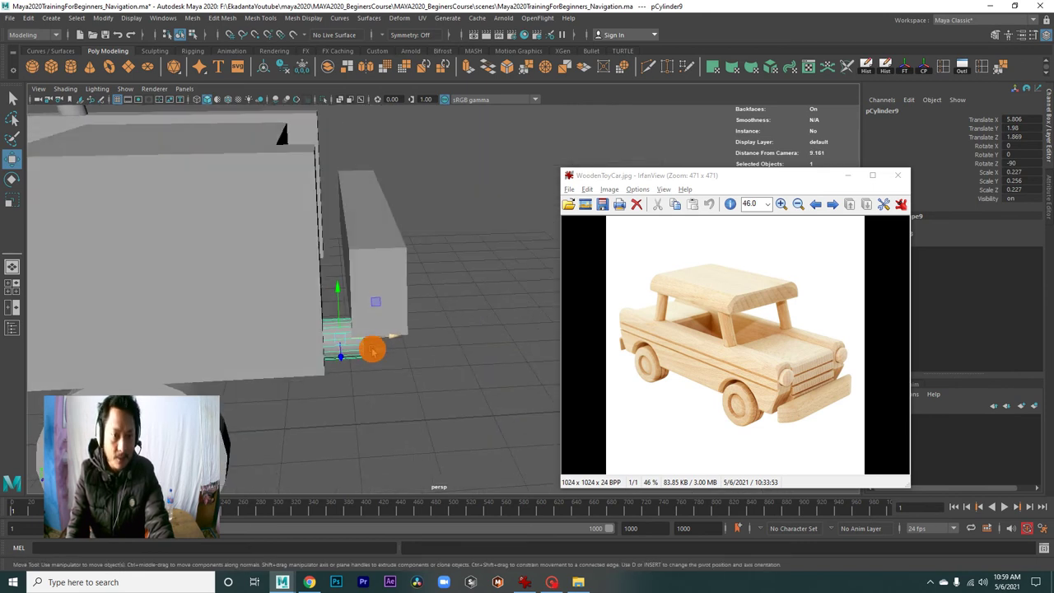
mouse_move(339, 290)
mouse_down()
mouse_move(332, 264)
mouse_move(431, 313)
mouse_move(348, 329)
mouse_move(394, 339)
mouse_move(304, 327)
mouse_move(393, 354)
mouse_move(332, 337)
mouse_move(390, 322)
mouse_move(407, 301)
mouse_move(388, 306)
mouse_up()
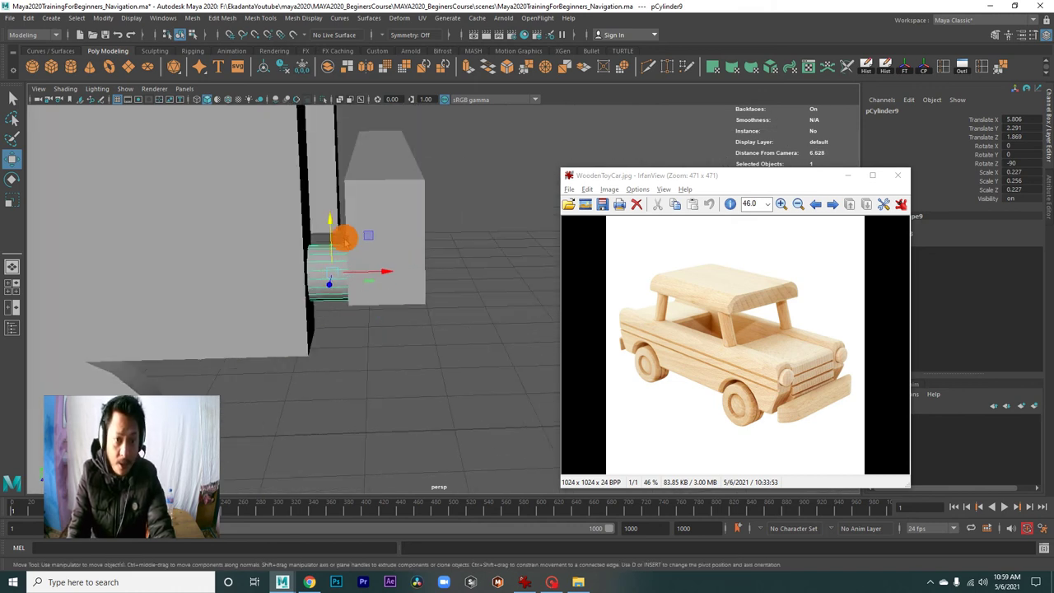
Fine-tune the cylinder's height beside the bumper and shrink it slightly evenly.
drag(330, 224, 329, 216)
alt+drag(428, 271, 393, 283)
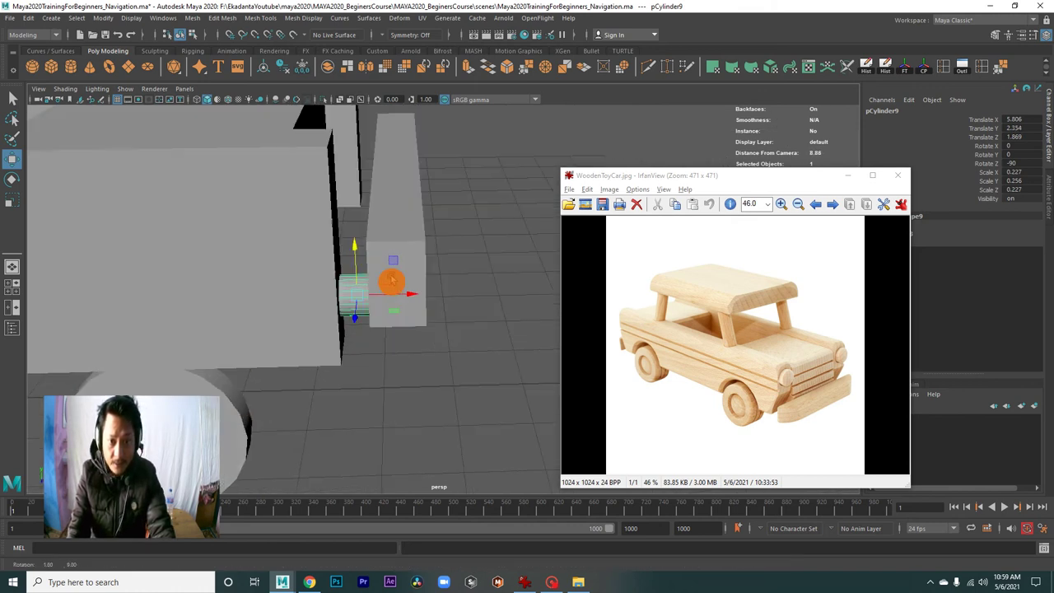
alt+right_drag(393, 283, 374, 307)
mouse_move(381, 310)
alt+mouse_down()
mouse_move(404, 308)
mouse_move(396, 375)
mouse_move(373, 414)
mouse_move(398, 394)
alt+mouse_up()
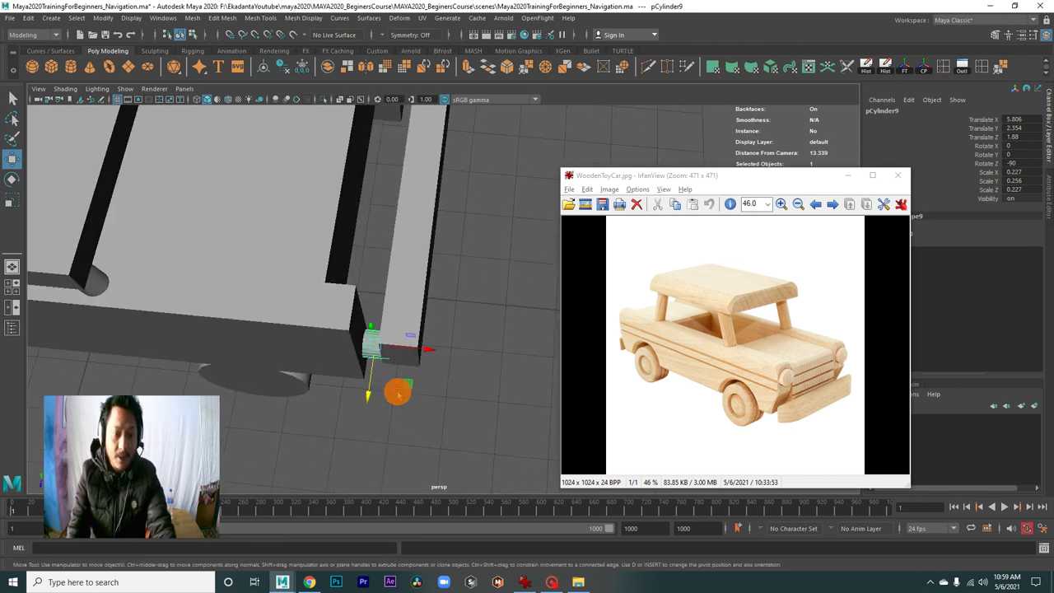
key(r)
drag(375, 347, 370, 346)
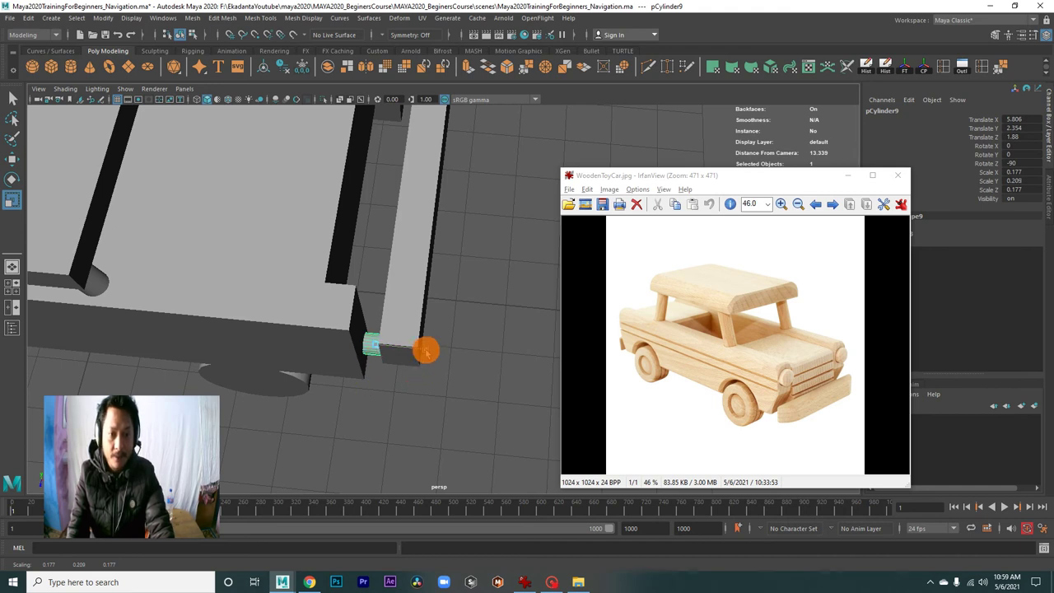
mouse_move(433, 351)
alt+mouse_down()
mouse_move(365, 369)
mouse_move(434, 414)
alt+mouse_up()
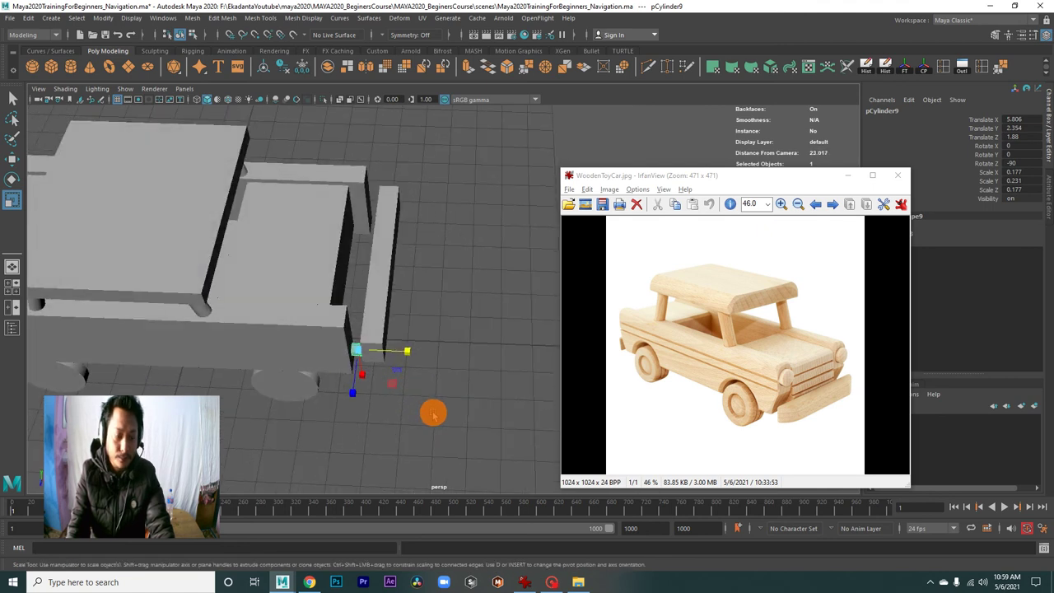
Duplicate pCylinder9 and move the copy pCylinder10 to the other side at Translate Z -3.235.
key(w)
key(ctrl+d)
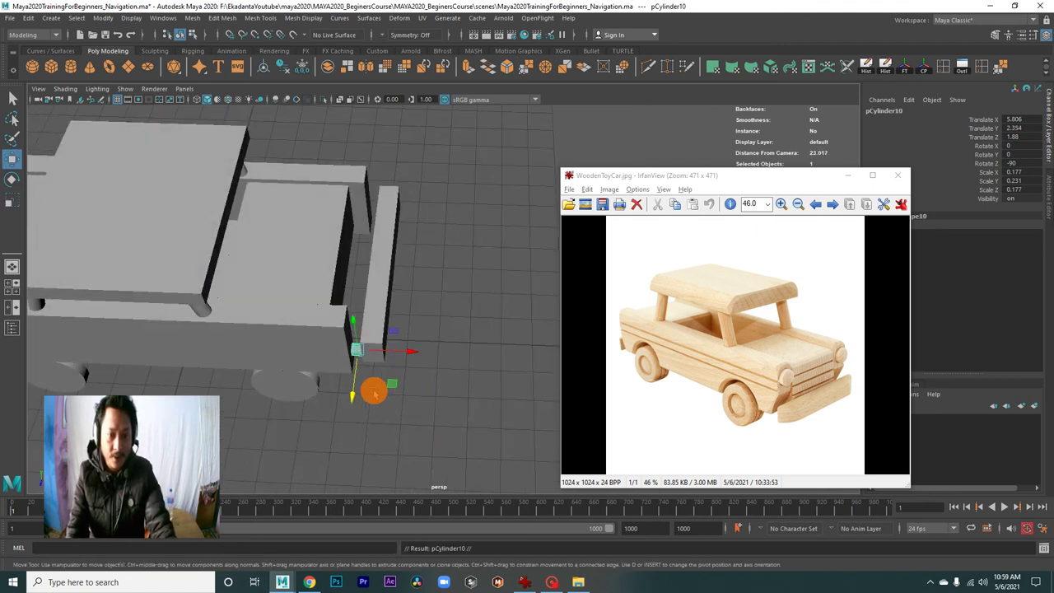
drag(353, 397, 369, 265)
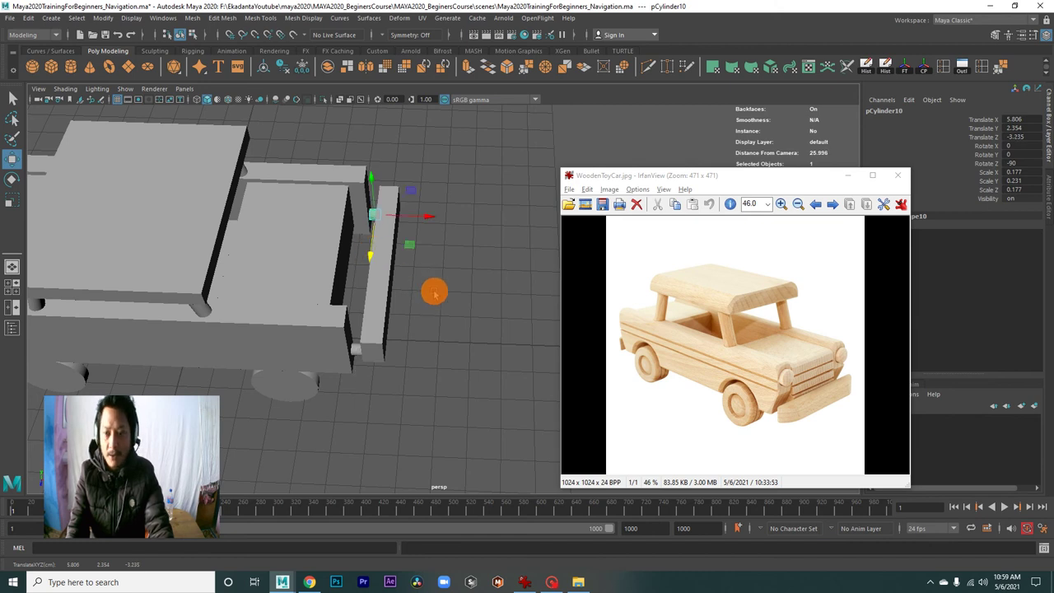
click(452, 327)
mouse_move(453, 327)
alt+mouse_down()
mouse_move(365, 308)
mouse_move(330, 286)
alt+mouse_up()
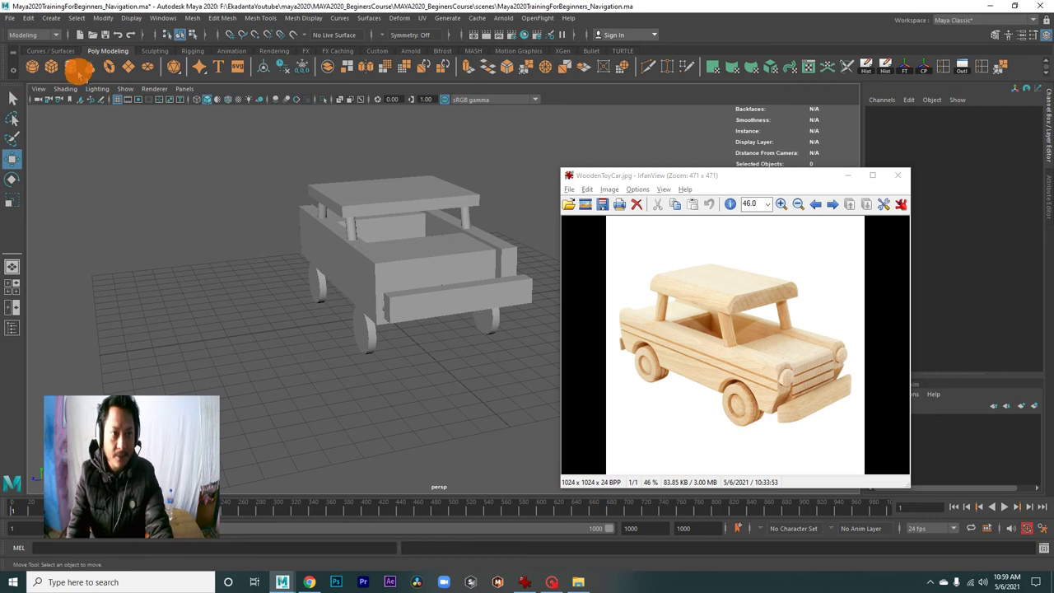
Create a new polygon cylinder and rotate it -90° on Z.
click(73, 67)
alt+drag(230, 294, 230, 302)
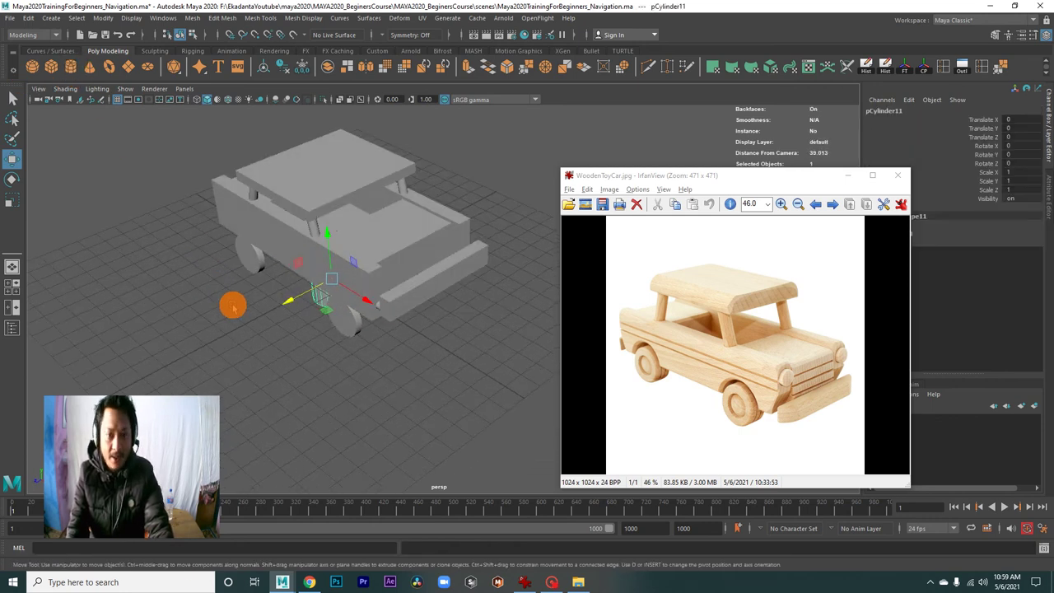
mouse_move(304, 294)
mouse_down()
mouse_move(236, 334)
mouse_move(220, 356)
mouse_up()
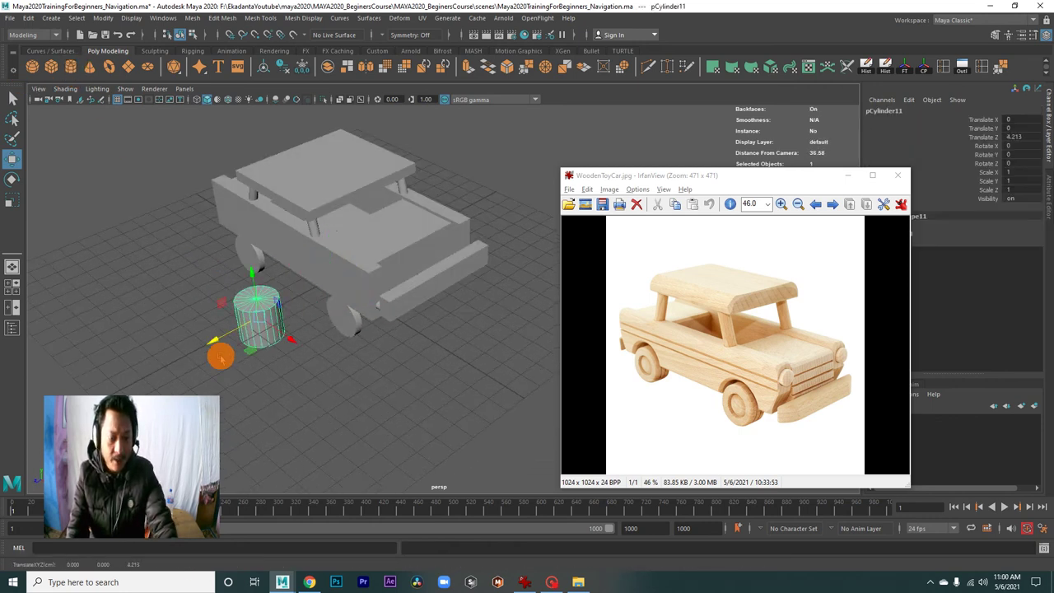
key(e)
drag(266, 306, 285, 328)
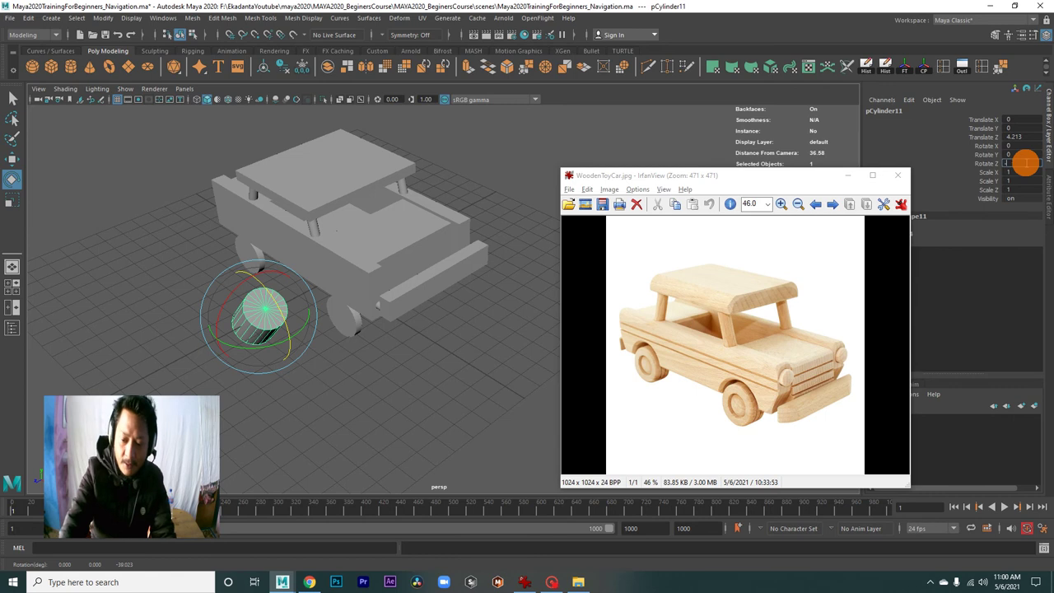
key(Return)
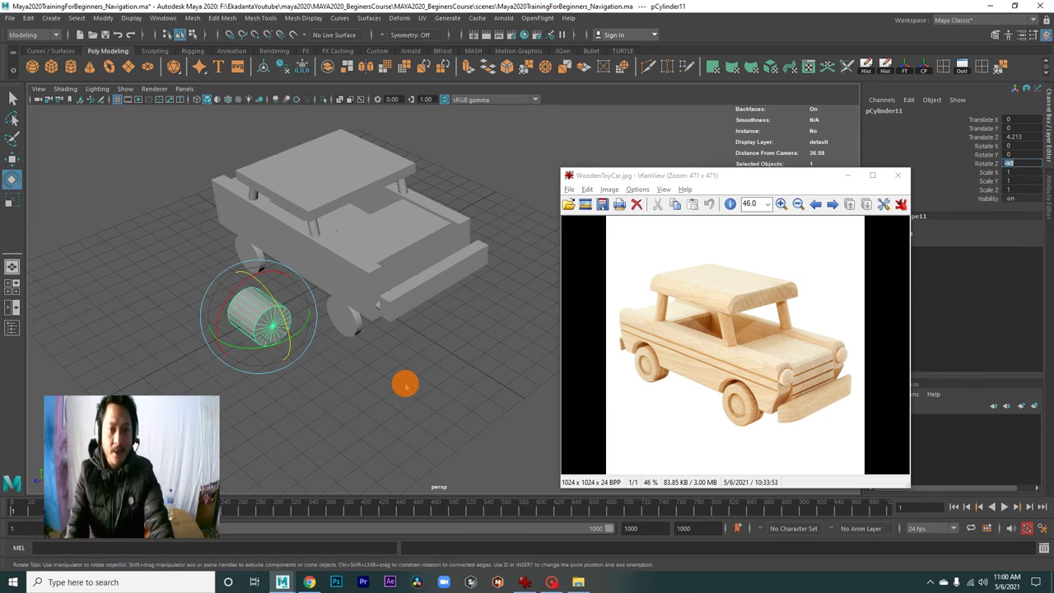
Shrink the new cylinder to headlight size and raise it to headlight height.
click(406, 383)
alt+drag(331, 363, 352, 353)
click(246, 360)
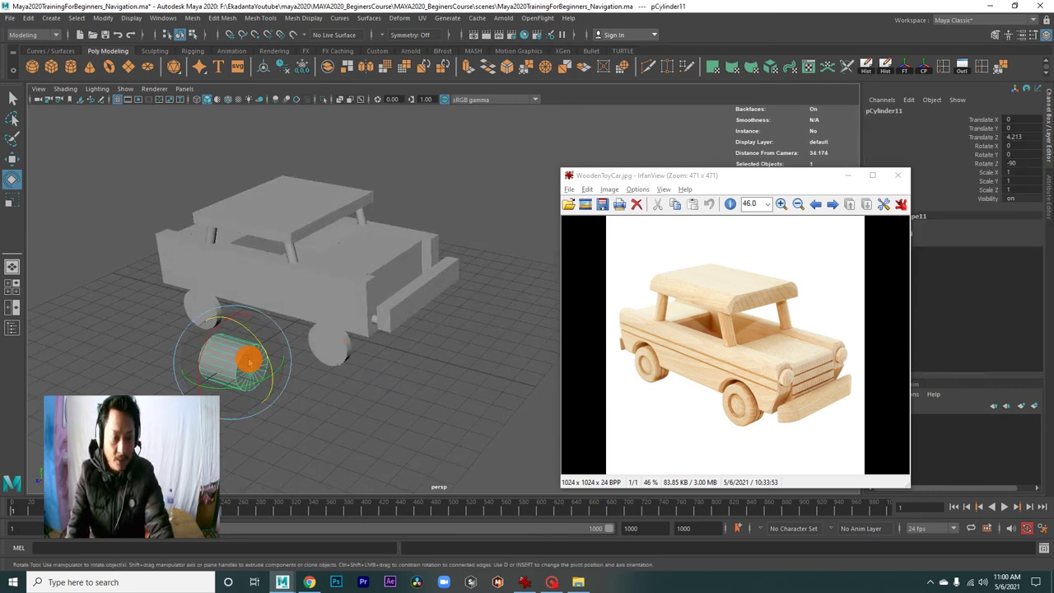
key(r)
mouse_move(247, 360)
mouse_down()
mouse_move(210, 368)
mouse_move(266, 388)
mouse_move(365, 388)
mouse_move(408, 403)
mouse_move(391, 417)
mouse_move(343, 356)
mouse_move(330, 255)
mouse_up()
key(w)
key(r)
key(w)
mouse_move(329, 255)
alt+right_down()
mouse_move(320, 336)
mouse_move(299, 335)
alt+right_up()
Frame the headlight, check its placement, and shrink it slightly more.
mouse_move(299, 335)
alt+mouse_down()
mouse_move(268, 345)
mouse_move(425, 367)
mouse_move(392, 364)
mouse_move(400, 376)
mouse_move(400, 346)
mouse_move(389, 357)
mouse_move(395, 370)
alt+mouse_up()
key(r)
key(w)
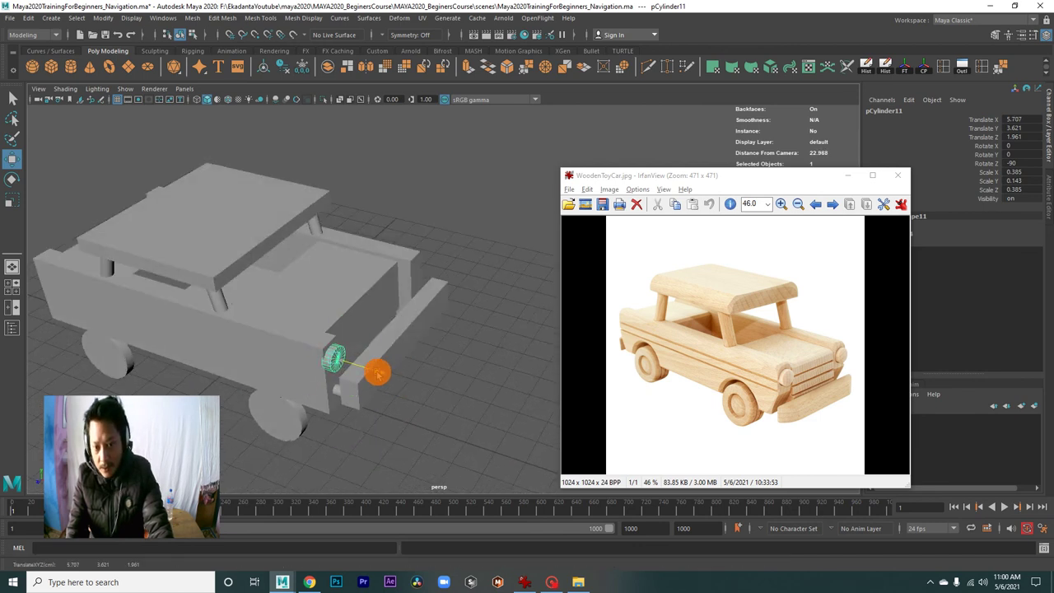
key(f)
mouse_move(381, 372)
alt+mouse_down()
mouse_move(337, 332)
mouse_move(404, 336)
mouse_move(184, 322)
mouse_move(295, 330)
mouse_move(284, 327)
alt+mouse_up()
key(r)
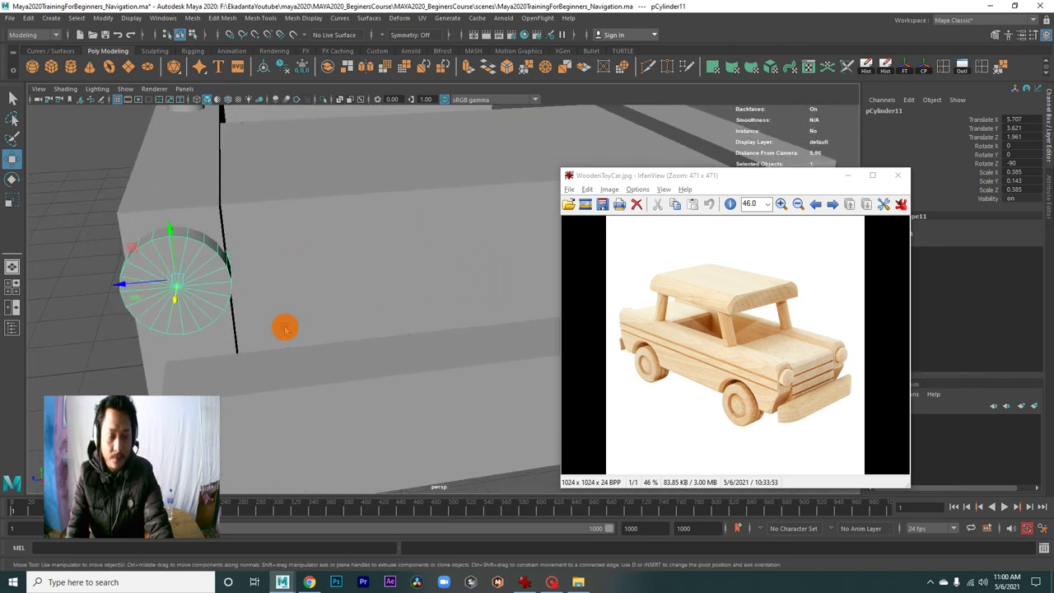
drag(180, 280, 167, 280)
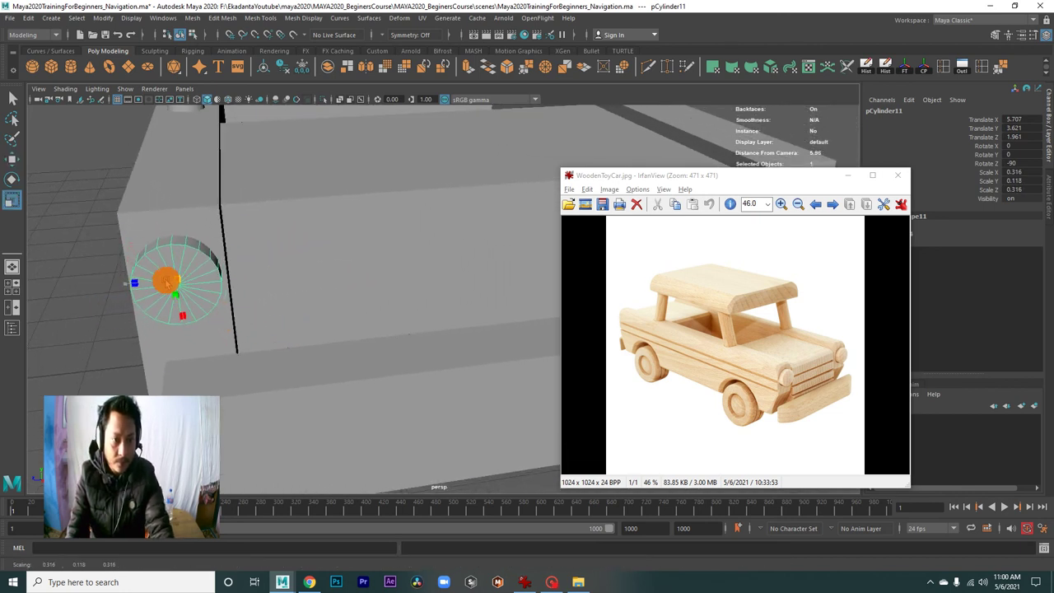
Duplicate headlight pCylinder11 (Z 1.961) and move copy pCylinder12 to Z -3.278.
alt+right_drag(346, 330, 94, 200)
mouse_move(94, 200)
alt+mouse_down()
mouse_move(349, 400)
mouse_move(357, 381)
mouse_move(375, 422)
alt+mouse_up()
click(359, 396)
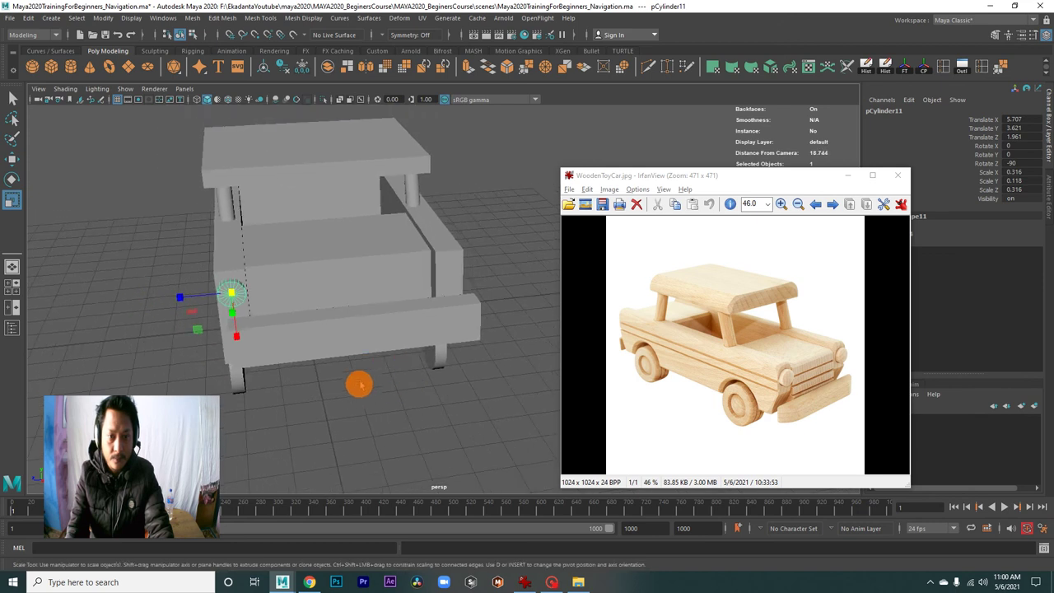
click(229, 312)
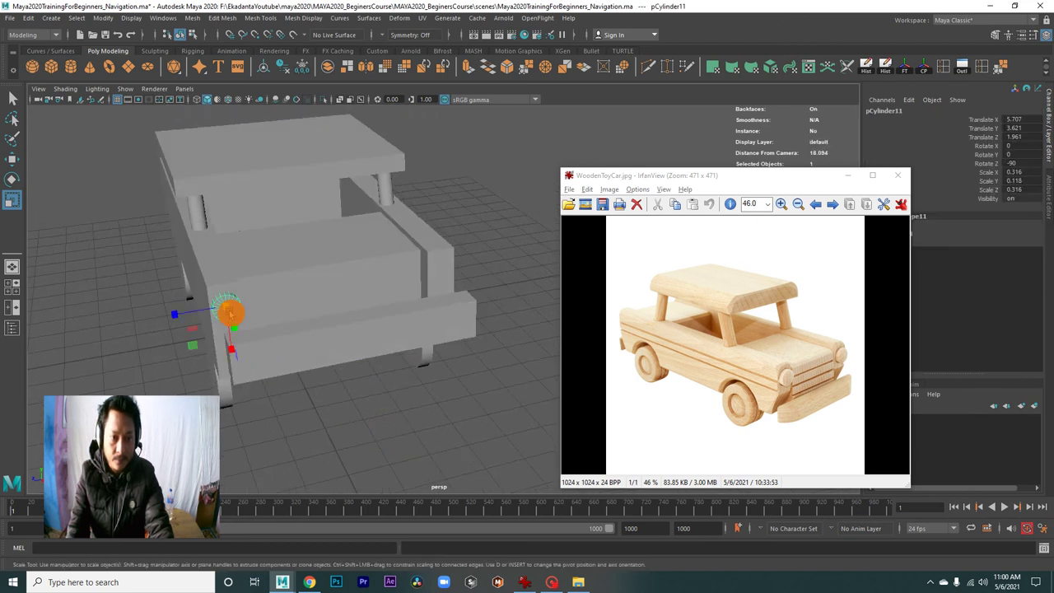
key(ctrl+d)
key(w)
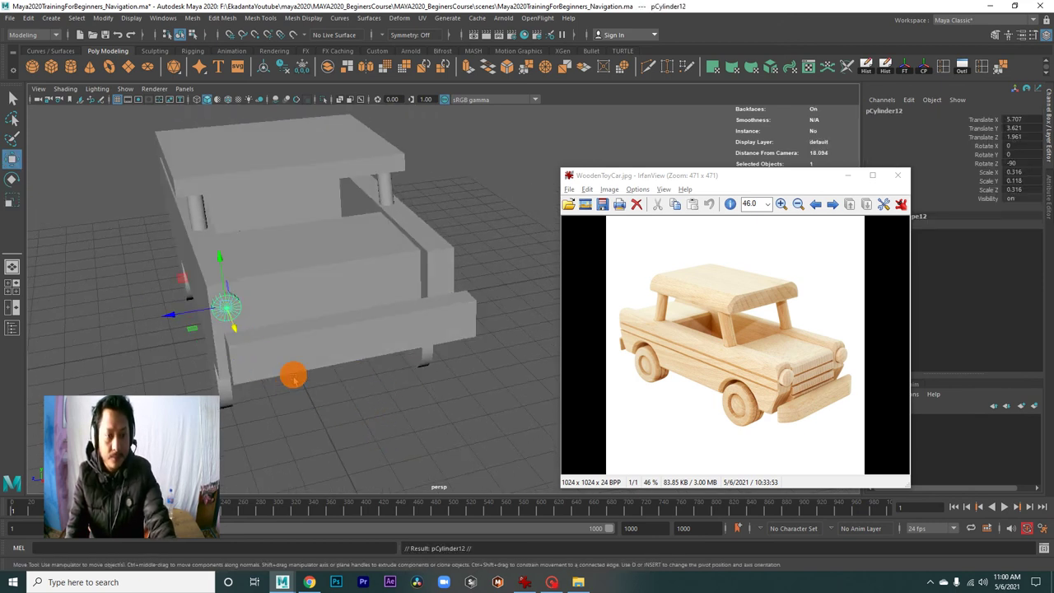
drag(179, 313, 397, 307)
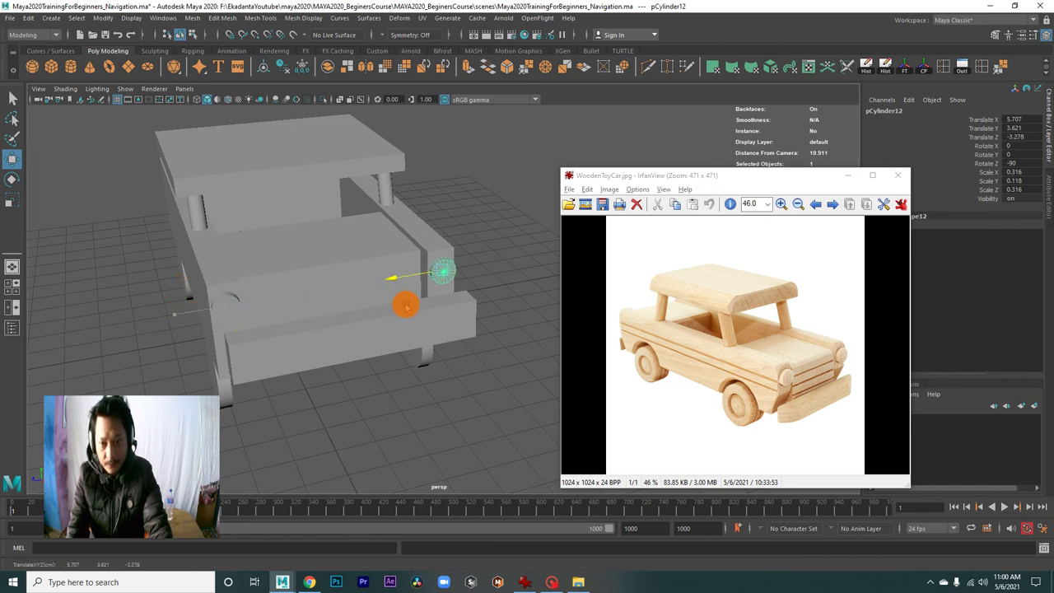
click(436, 381)
alt+drag(436, 380, 372, 344)
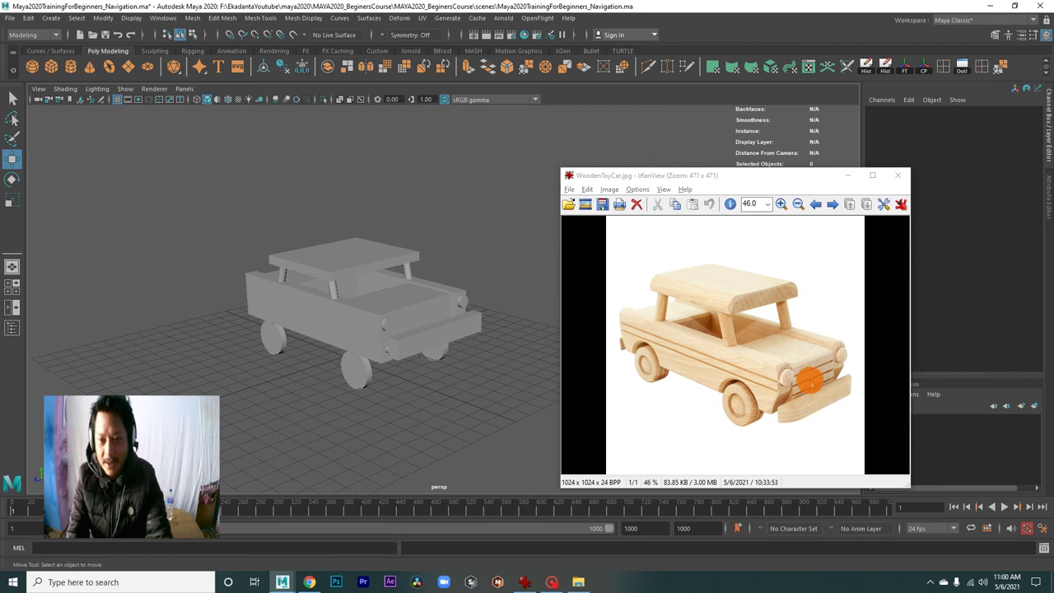
mouse_move(395, 381)
alt+mouse_down()
mouse_move(322, 360)
mouse_move(398, 358)
mouse_move(236, 380)
mouse_move(203, 346)
mouse_move(197, 400)
mouse_move(370, 412)
mouse_move(352, 332)
alt+mouse_up()
mouse_move(353, 319)
alt+mouse_down()
mouse_move(320, 302)
mouse_move(403, 371)
alt+mouse_up()
alt+right_drag(360, 363, 386, 369)
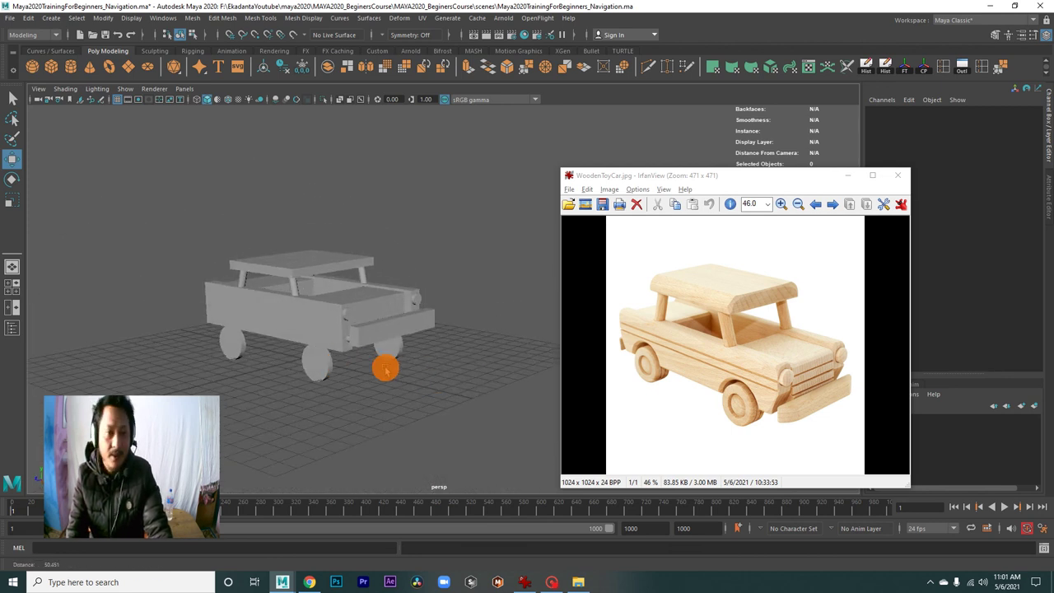
mouse_move(413, 376)
alt+mouse_down()
mouse_move(365, 370)
mouse_move(365, 382)
mouse_move(414, 396)
mouse_move(383, 354)
mouse_move(393, 353)
mouse_move(344, 365)
mouse_move(405, 371)
alt+mouse_up()
mouse_move(405, 372)
alt+right_down()
mouse_move(371, 385)
mouse_move(337, 360)
mouse_move(292, 358)
mouse_move(306, 324)
mouse_move(289, 327)
alt+right_up()
mouse_move(289, 327)
alt+mouse_down()
mouse_move(297, 308)
mouse_move(602, 360)
alt+mouse_up()
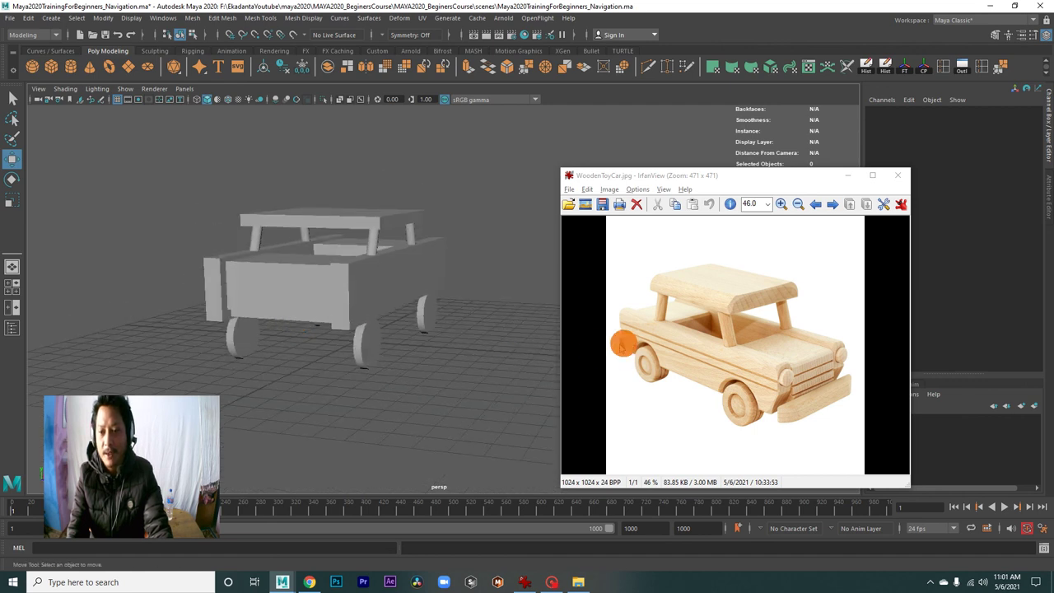
mouse_move(492, 353)
alt+mouse_down()
mouse_move(336, 365)
mouse_move(384, 266)
mouse_move(419, 365)
mouse_move(428, 360)
alt+mouse_up()
click(384, 272)
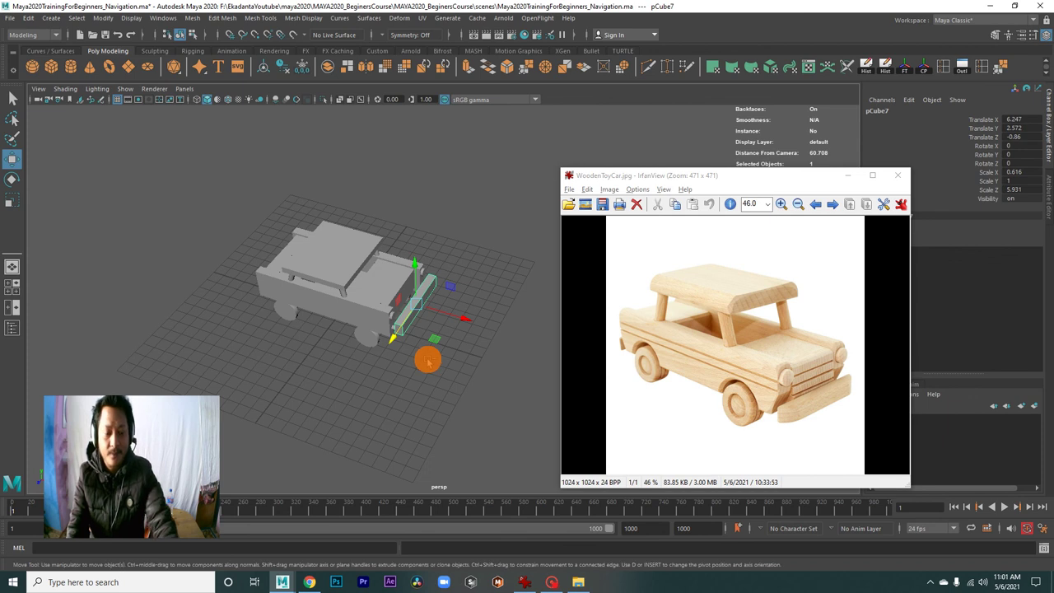
Slide the bumper copy pCube8 to the car's rear at Translate X -5.888.
mouse_move(463, 322)
mouse_down()
mouse_move(352, 309)
mouse_move(341, 322)
mouse_move(361, 345)
mouse_up()
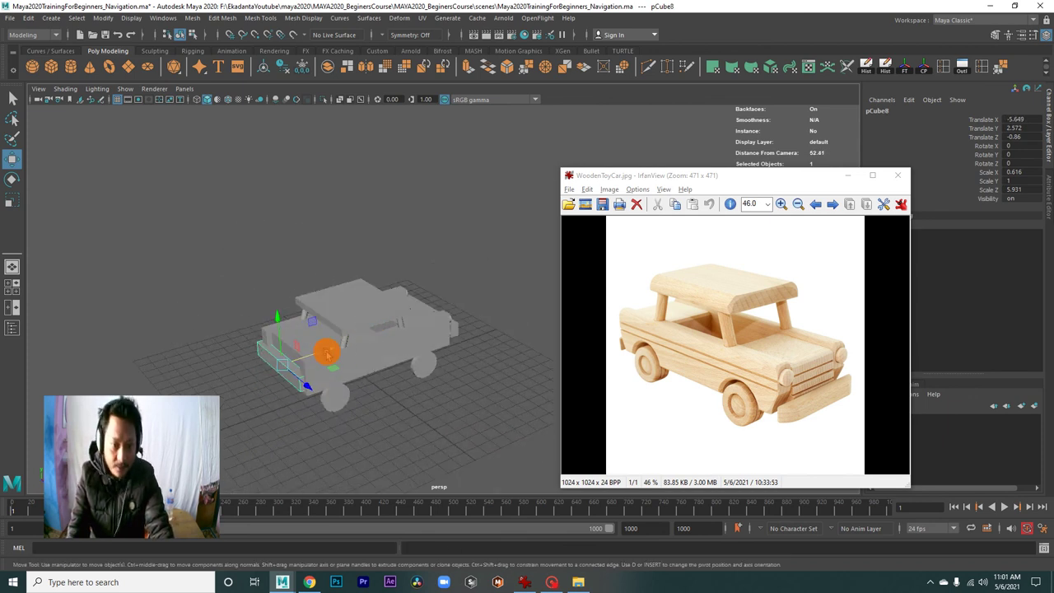
click(432, 412)
mouse_move(442, 414)
alt+mouse_down()
mouse_move(401, 370)
mouse_move(412, 391)
mouse_move(332, 347)
mouse_move(259, 365)
mouse_move(296, 332)
mouse_move(376, 370)
mouse_move(355, 378)
mouse_move(382, 372)
mouse_move(370, 344)
mouse_move(458, 337)
mouse_move(306, 363)
alt+mouse_up()
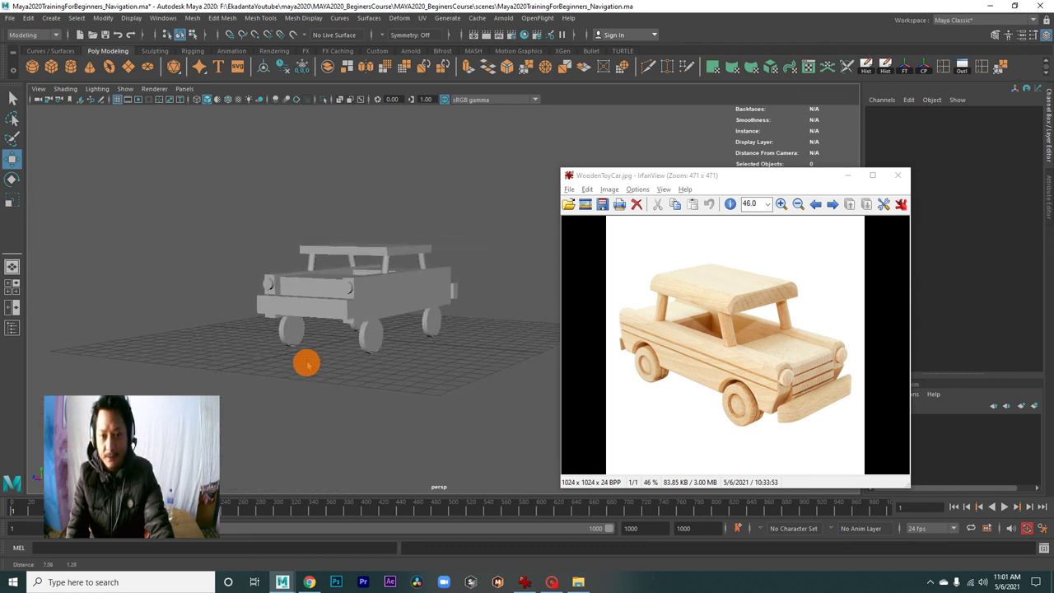
drag(768, 250, 832, 213)
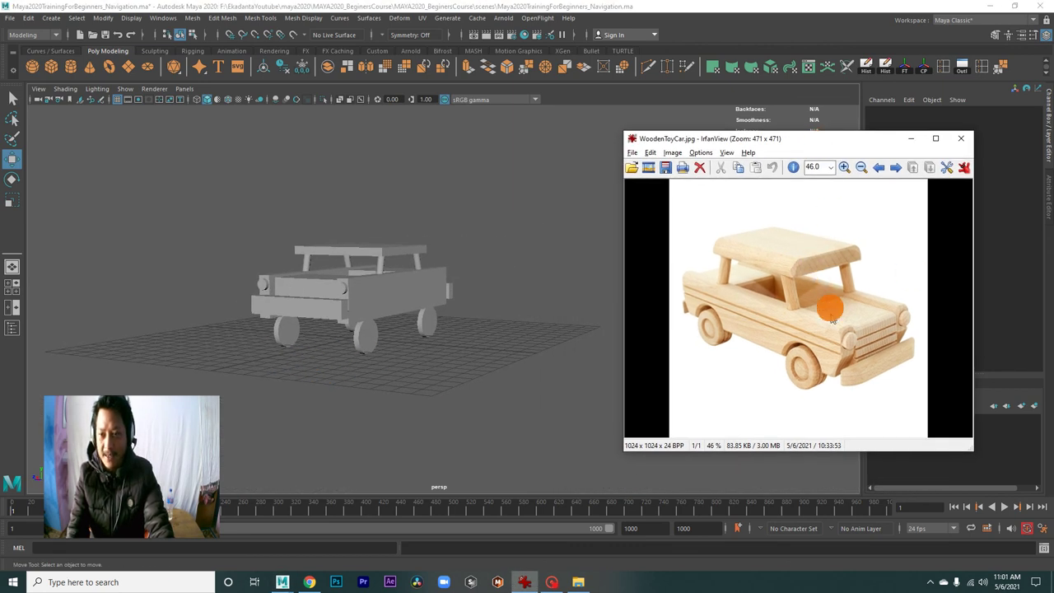
mouse_move(455, 375)
alt+mouse_down()
mouse_move(425, 353)
mouse_move(454, 266)
mouse_move(370, 313)
alt+mouse_up()
alt+right_drag(370, 313, 482, 356)
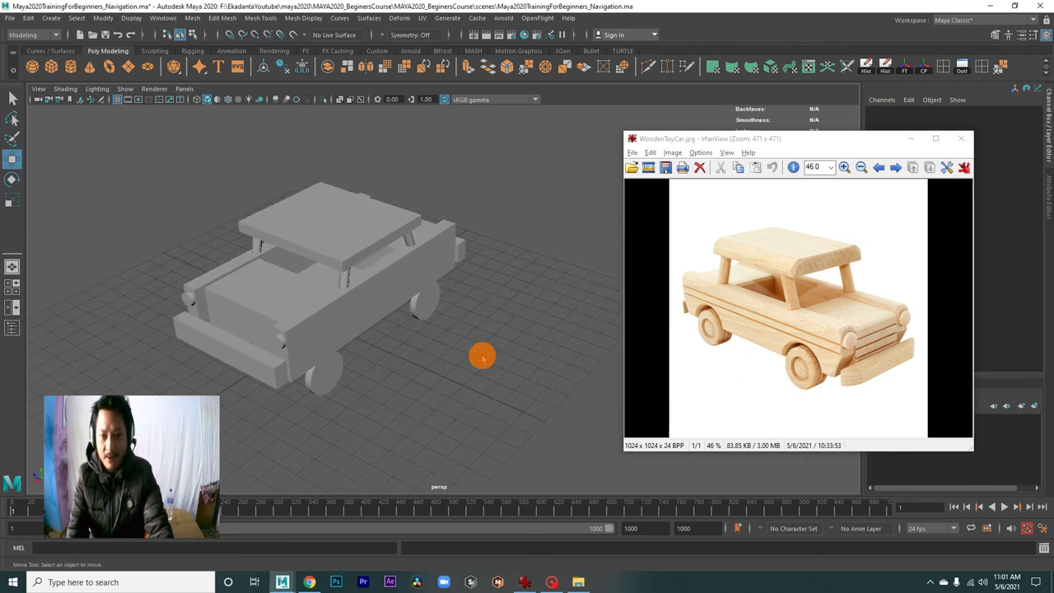
mouse_move(422, 331)
alt+mouse_down()
mouse_move(327, 351)
mouse_move(384, 354)
mouse_move(374, 341)
mouse_move(253, 355)
mouse_move(348, 374)
mouse_move(365, 343)
mouse_move(346, 330)
mouse_move(421, 419)
mouse_move(436, 292)
mouse_move(414, 348)
mouse_move(400, 341)
mouse_move(420, 333)
mouse_move(364, 346)
mouse_move(452, 346)
mouse_move(320, 341)
mouse_move(367, 368)
mouse_move(434, 358)
mouse_move(266, 372)
mouse_move(428, 379)
mouse_move(363, 360)
mouse_move(381, 383)
mouse_move(336, 341)
mouse_move(346, 337)
alt+mouse_up()
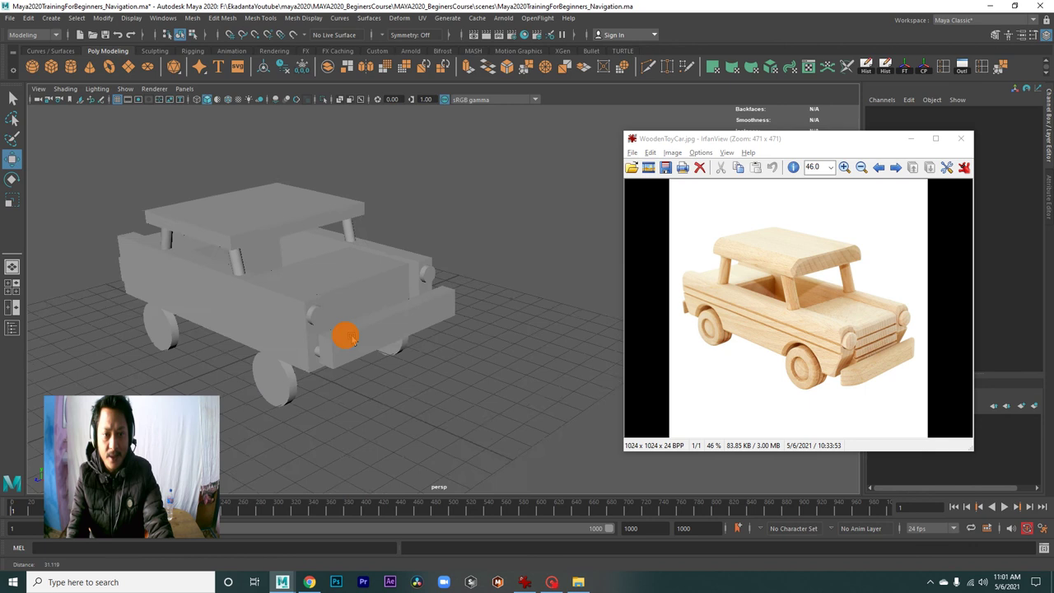
alt+right_drag(346, 336, 372, 350)
alt+drag(373, 350, 450, 360)
mouse_move(450, 360)
alt+right_down()
mouse_move(483, 376)
mouse_move(396, 356)
alt+right_up()
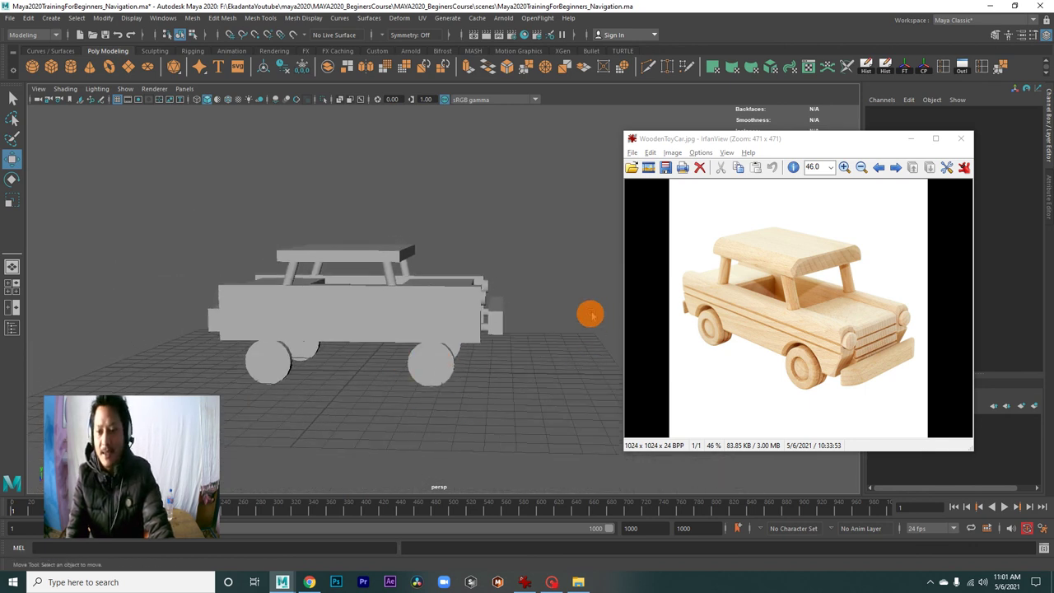